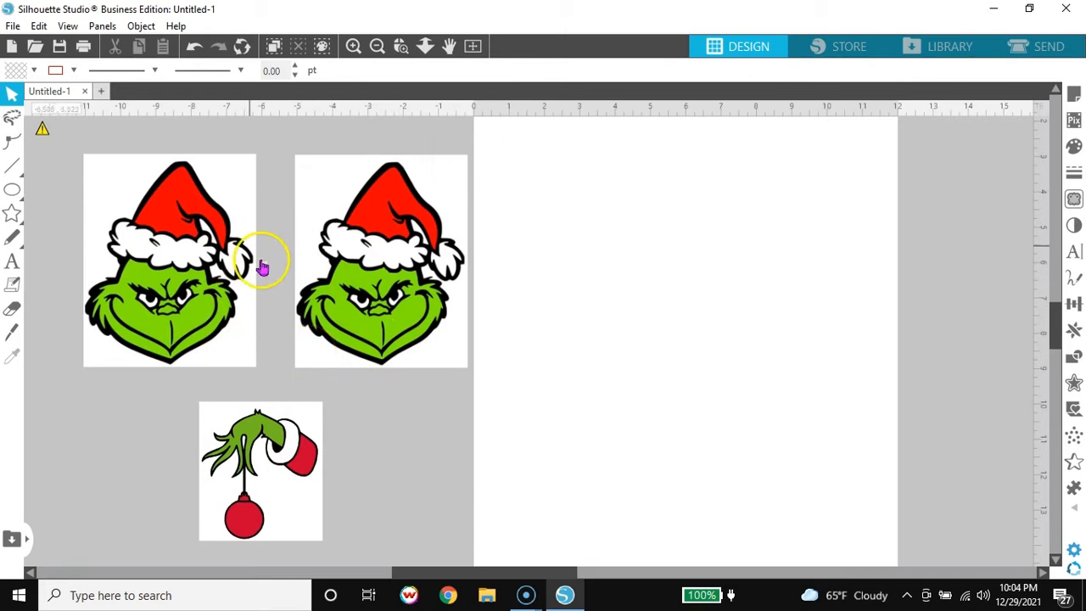
Move the Grinch hand image off the page beyond its right edge and space the two Grinch head images apart
{"action": "left_click_drag", "start_coordinate": [247, 496], "coordinate": [971, 252]}
{"action": "left_click", "coordinate": [971, 253]}
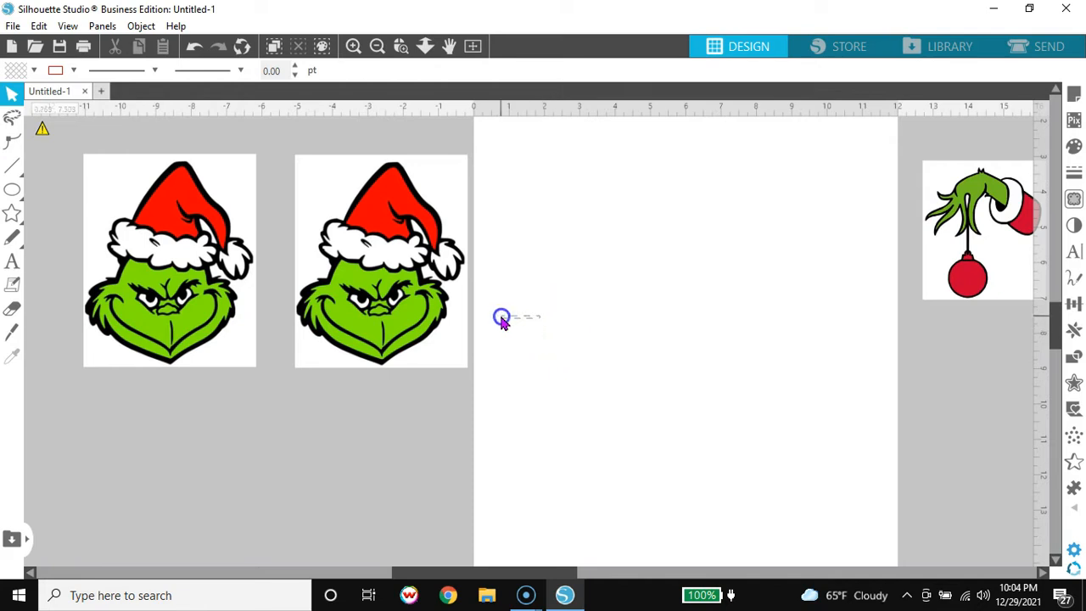
{"action": "left_click_drag", "start_coordinate": [399, 332], "coordinate": [623, 317]}
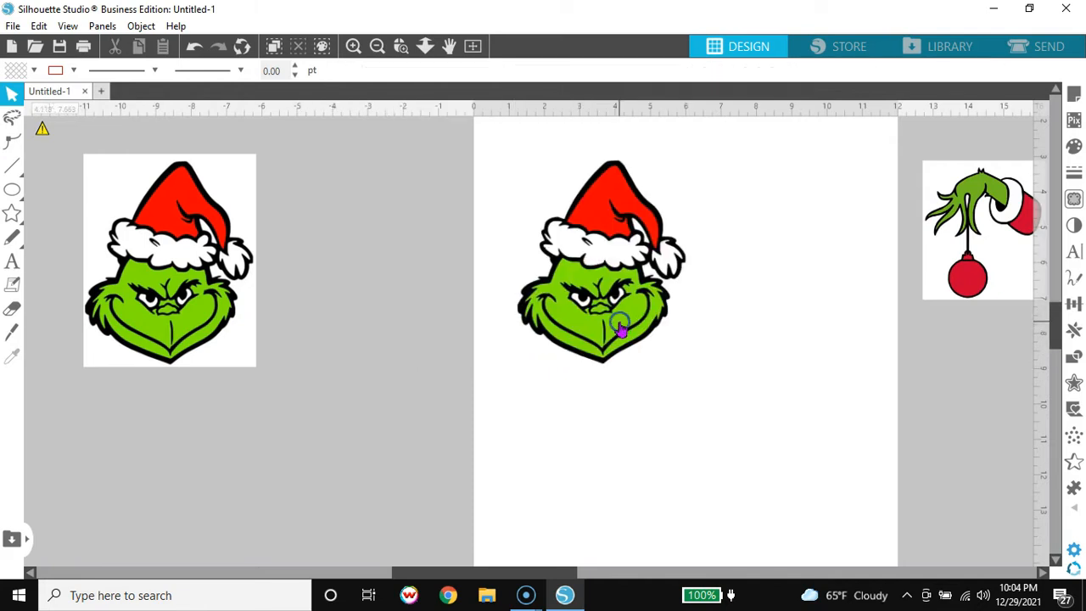
{"action": "left_click_drag", "start_coordinate": [672, 284], "coordinate": [454, 286]}
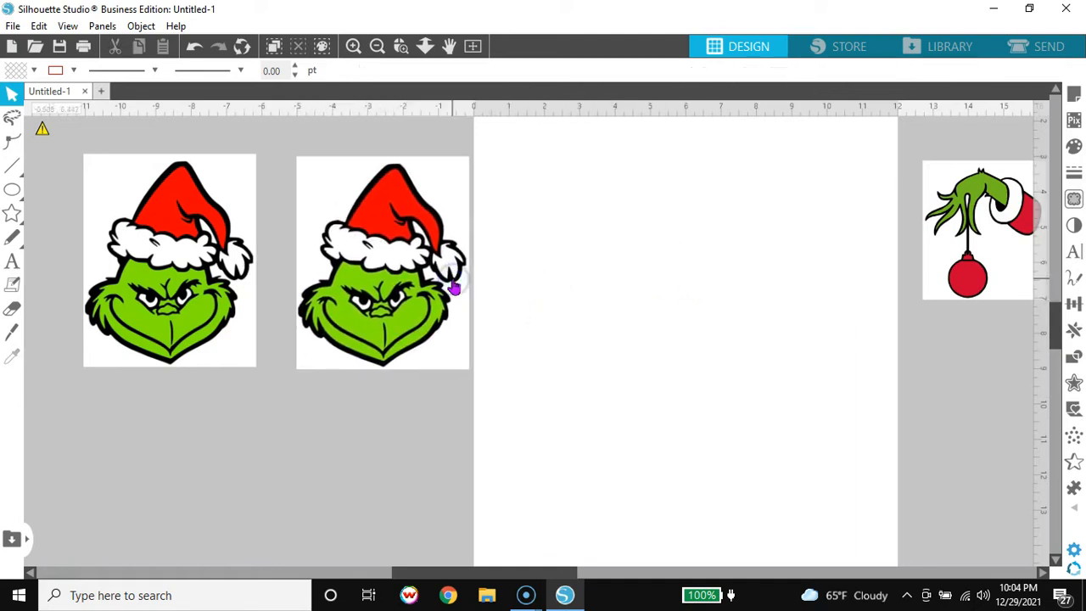
{"action": "left_click_drag", "start_coordinate": [454, 287], "coordinate": [526, 289]}
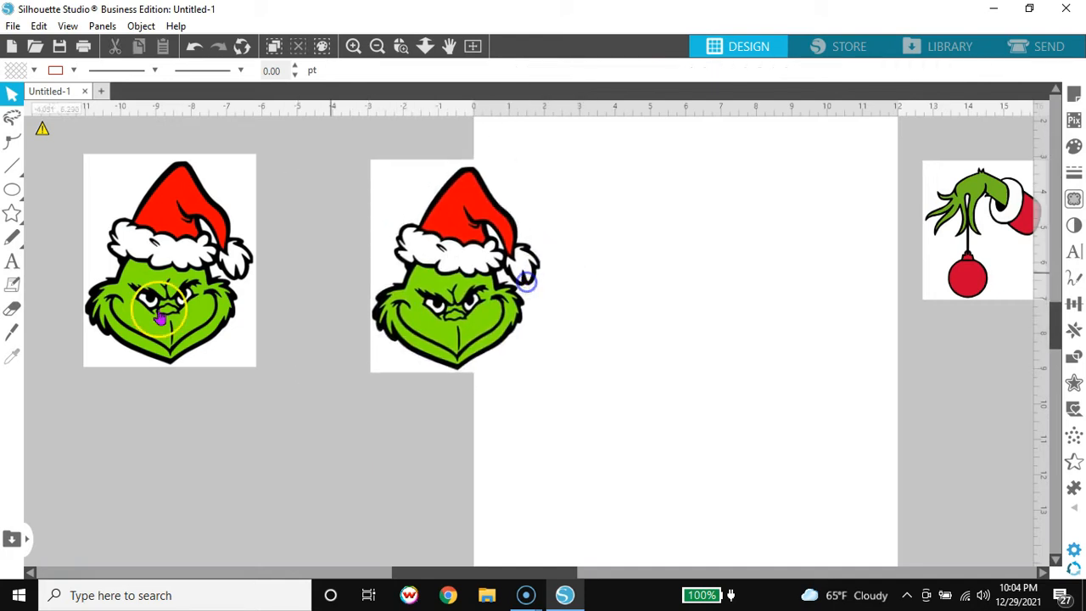
{"action": "left_click_drag", "start_coordinate": [140, 319], "coordinate": [179, 328]}
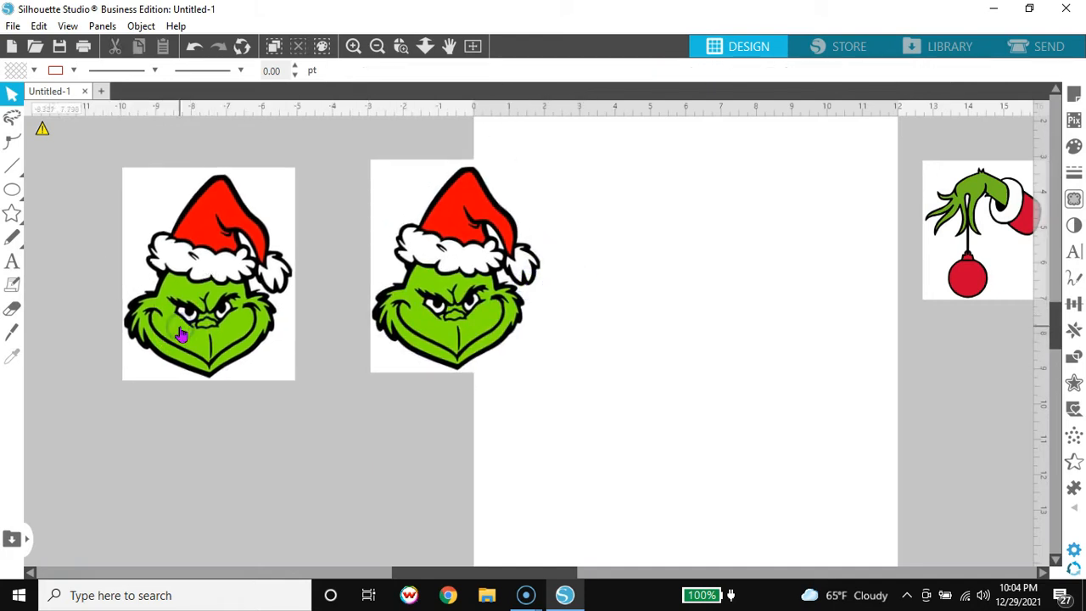
Define a trace area of about 4.91 by 6.05 in around the left Grinch head image
{"action": "left_click", "coordinate": [181, 334]}
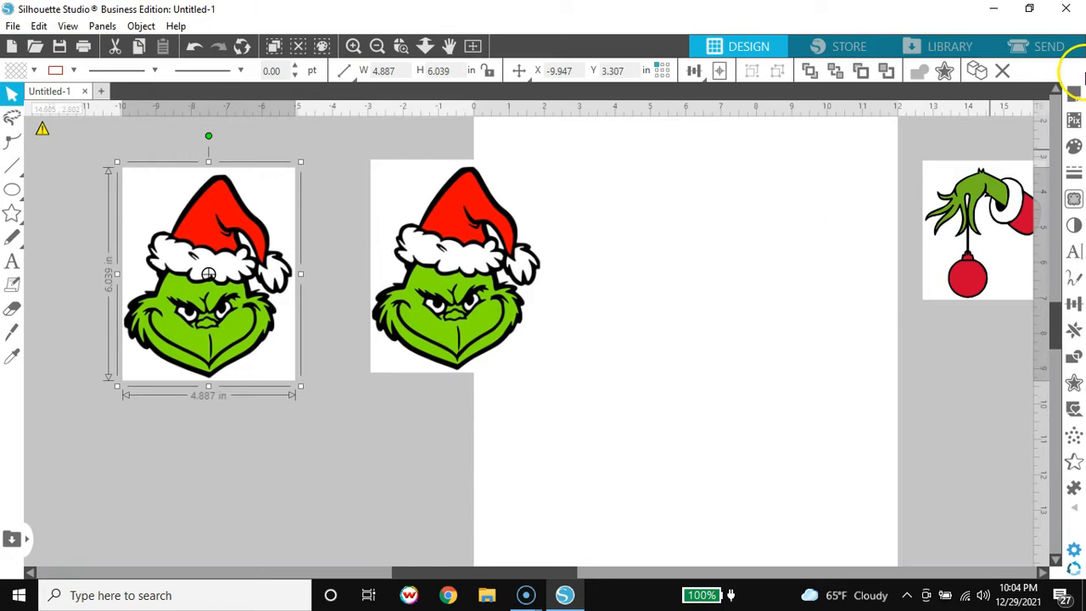
{"action": "left_click", "coordinate": [1074, 198]}
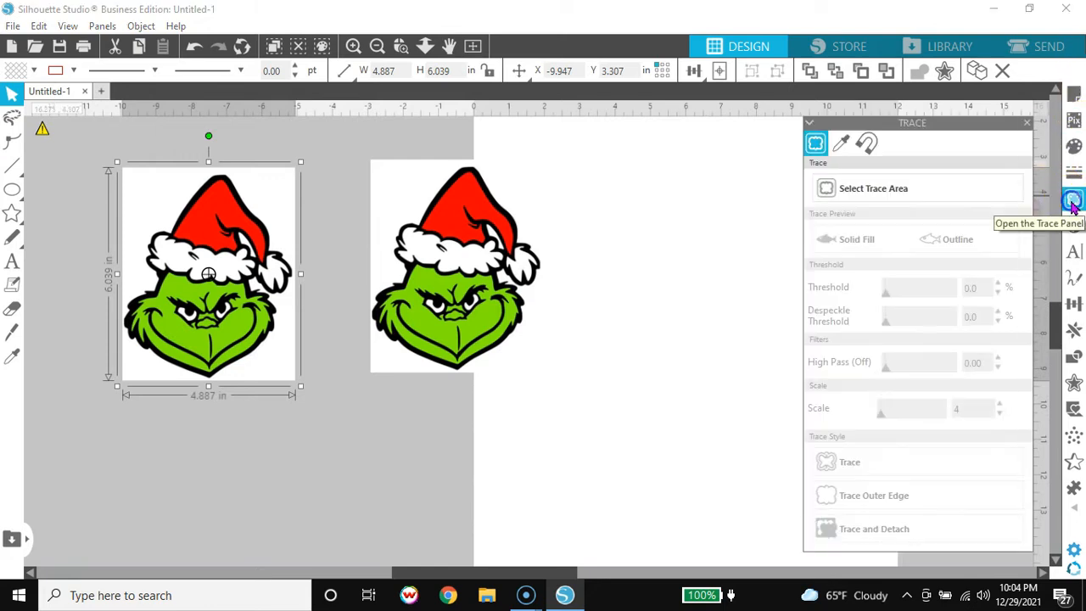
{"action": "left_click", "coordinate": [836, 191]}
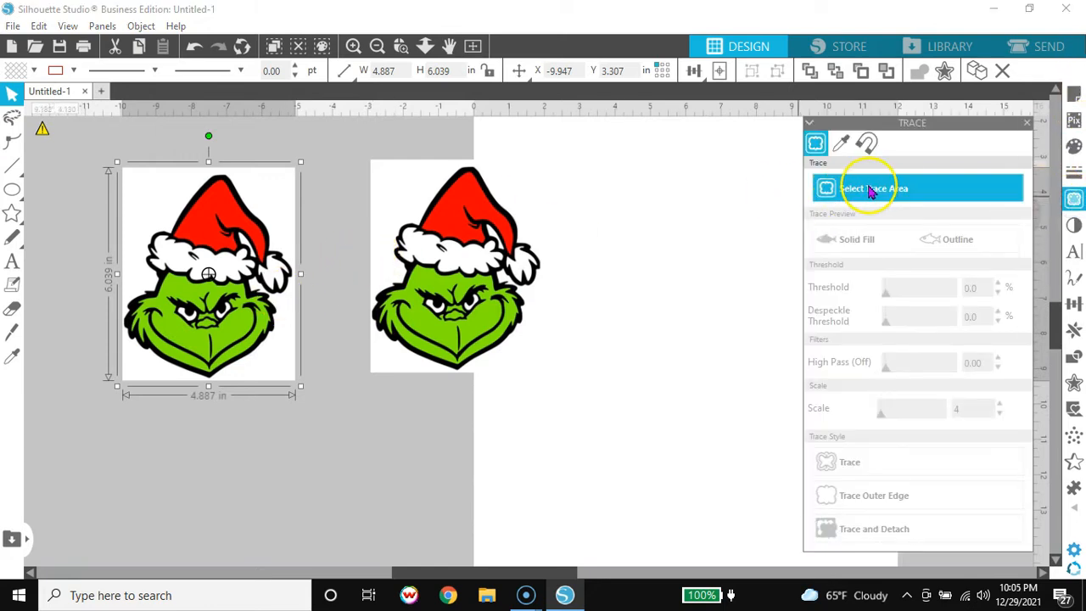
{"action": "left_click", "coordinate": [878, 192]}
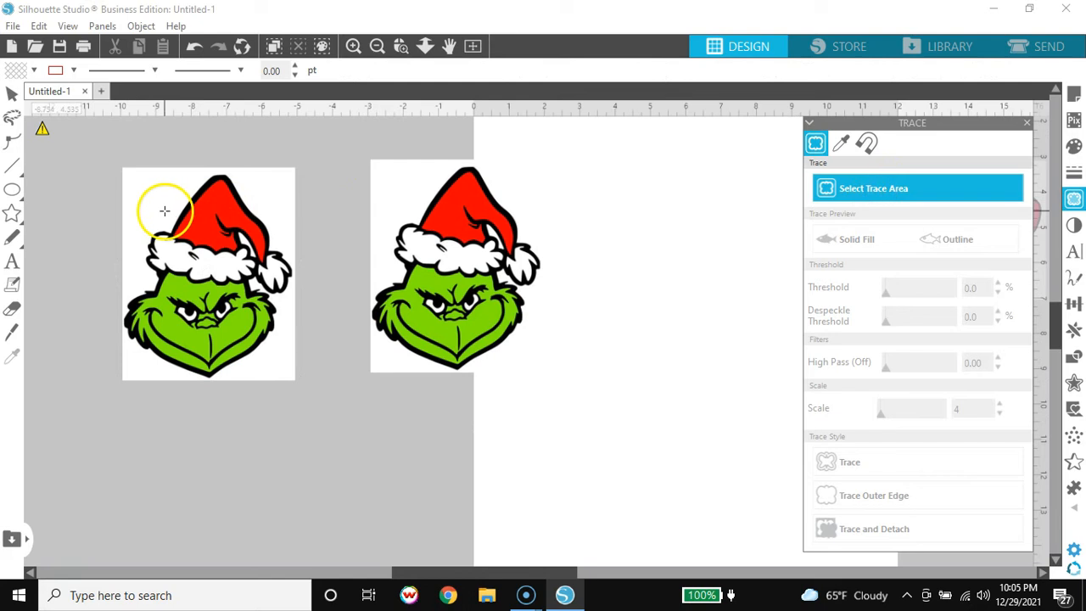
{"action": "mouse_move", "coordinate": [126, 170]}
{"action": "left_mouse_down"}
{"action": "mouse_move", "coordinate": [107, 348]}
{"action": "mouse_move", "coordinate": [216, 381]}
{"action": "mouse_move", "coordinate": [293, 381]}
{"action": "left_mouse_up"}
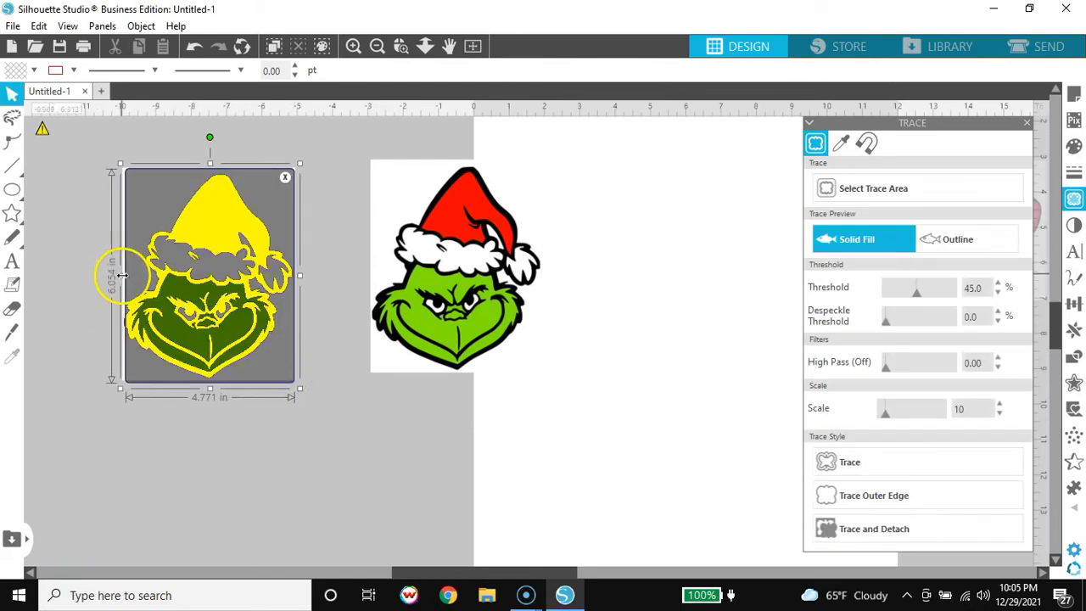
{"action": "left_click_drag", "start_coordinate": [123, 276], "coordinate": [118, 276]}
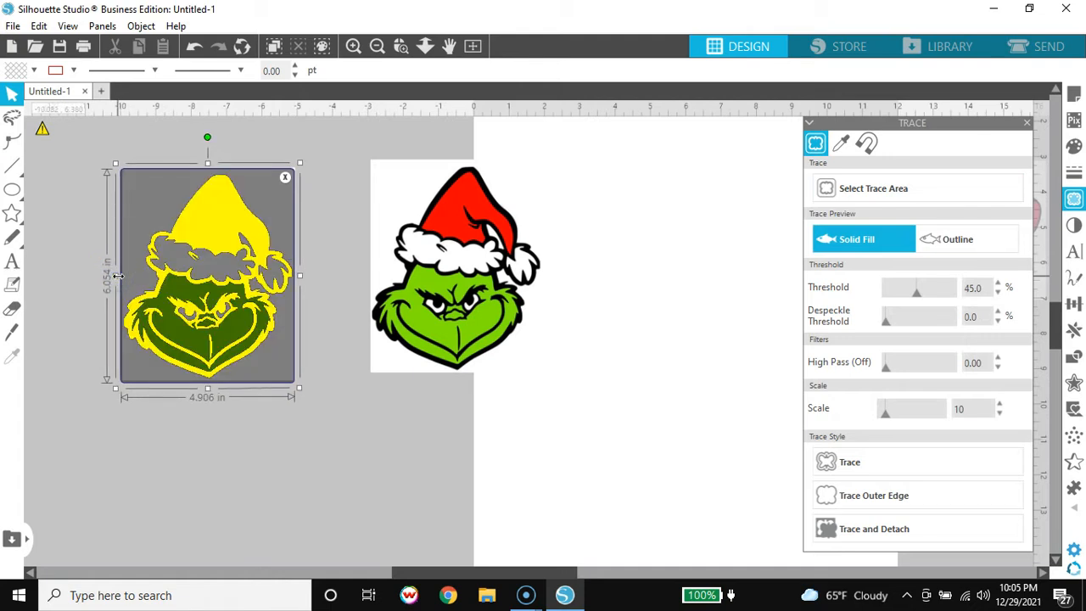
Set the trace threshold to 67% and the trace scale to 4
{"action": "left_click", "coordinate": [999, 285]}
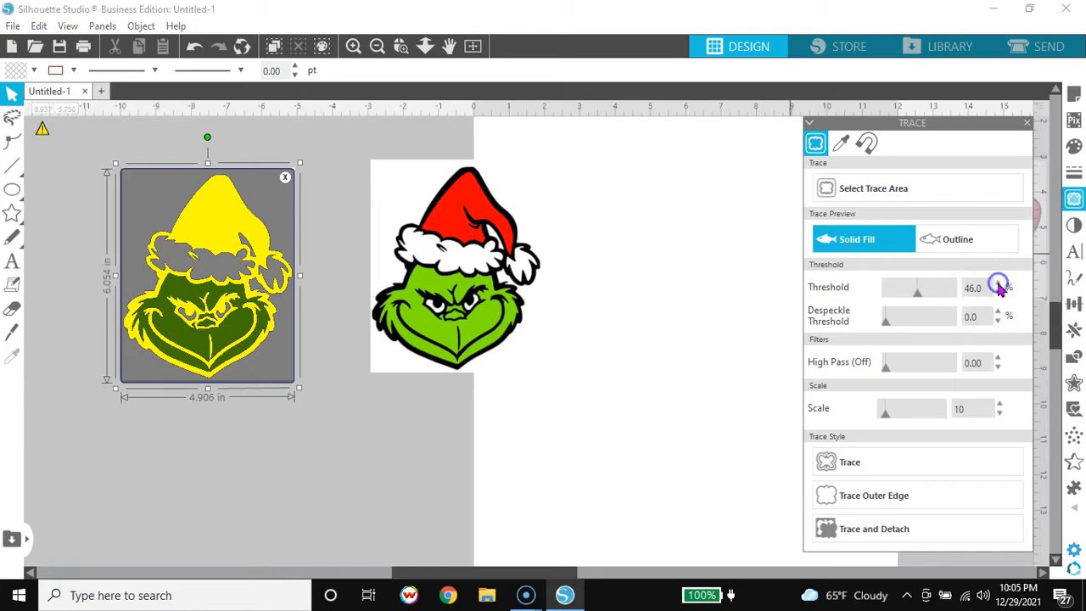
{"action": "left_click", "coordinate": [999, 285]}
{"action": "left_click", "coordinate": [998, 285]}
{"action": "left_click", "coordinate": [999, 285]}
{"action": "left_click", "coordinate": [998, 285]}
{"action": "left_click", "coordinate": [999, 285]}
{"action": "left_click", "coordinate": [998, 285]}
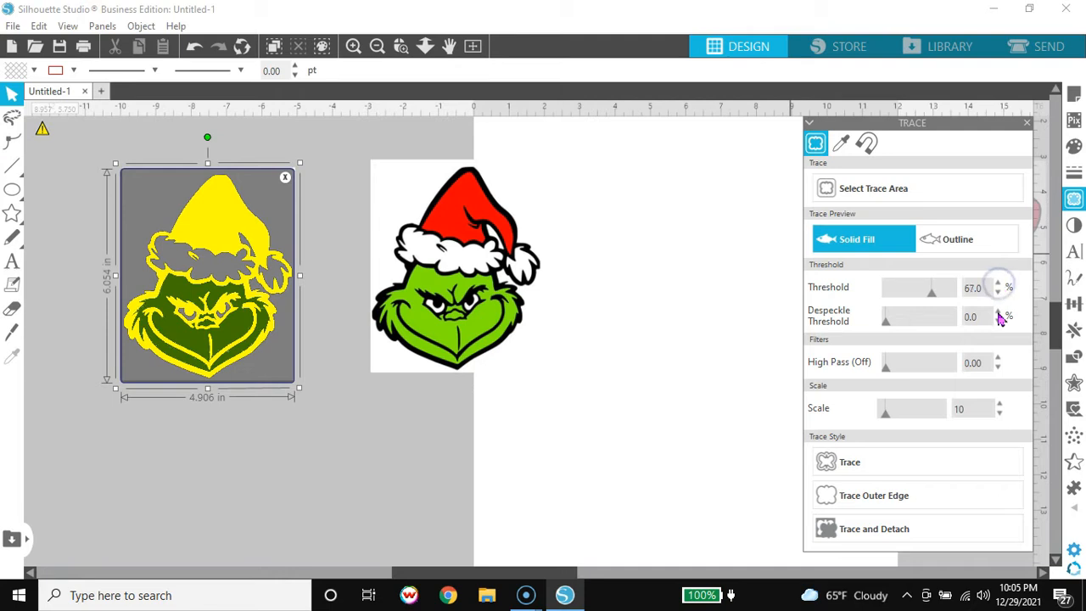
{"action": "left_click", "coordinate": [999, 414]}
{"action": "left_click", "coordinate": [1002, 414]}
{"action": "left_click", "coordinate": [1001, 414]}
{"action": "left_click", "coordinate": [1001, 414]}
{"action": "left_click", "coordinate": [1001, 414]}
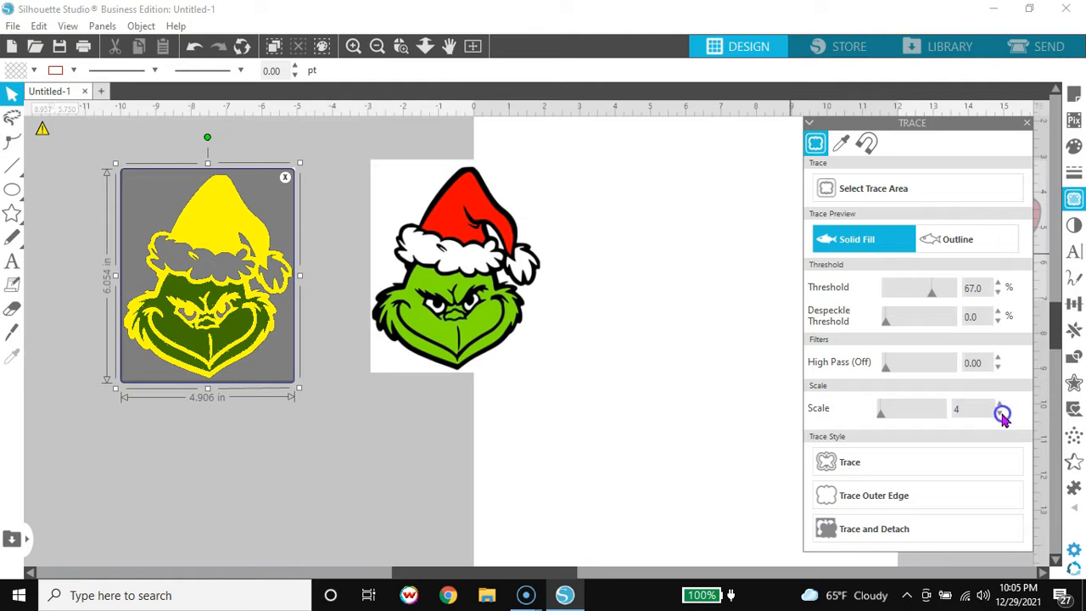
Widen the trace area to about 5.02 in and trace the left Grinch head with the threshold set to 64%
{"action": "left_click_drag", "start_coordinate": [299, 276], "coordinate": [305, 275]}
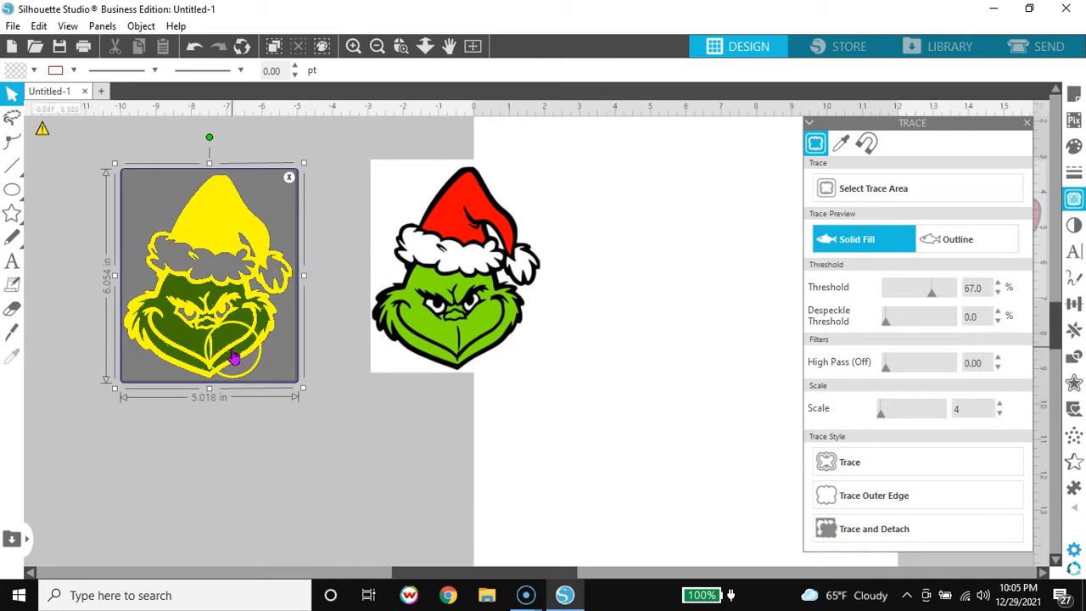
{"action": "left_click", "coordinate": [998, 294]}
{"action": "left_click", "coordinate": [999, 294]}
{"action": "left_click", "coordinate": [998, 293]}
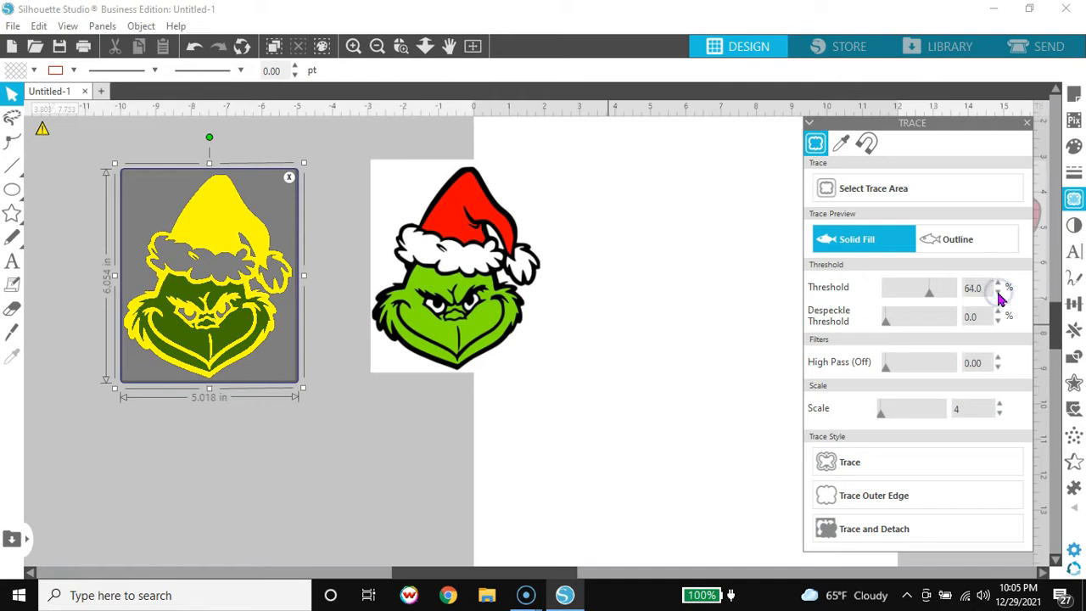
{"action": "left_click", "coordinate": [926, 465]}
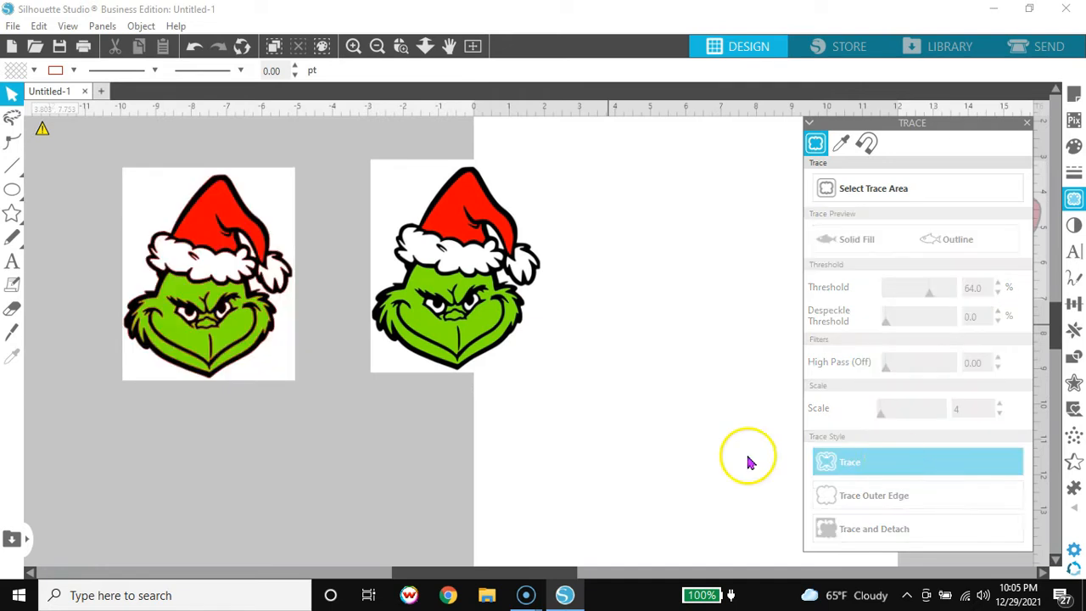
Delete the original image beneath the left trace and fill the traced Grinch outline with red
{"action": "left_click", "coordinate": [275, 382]}
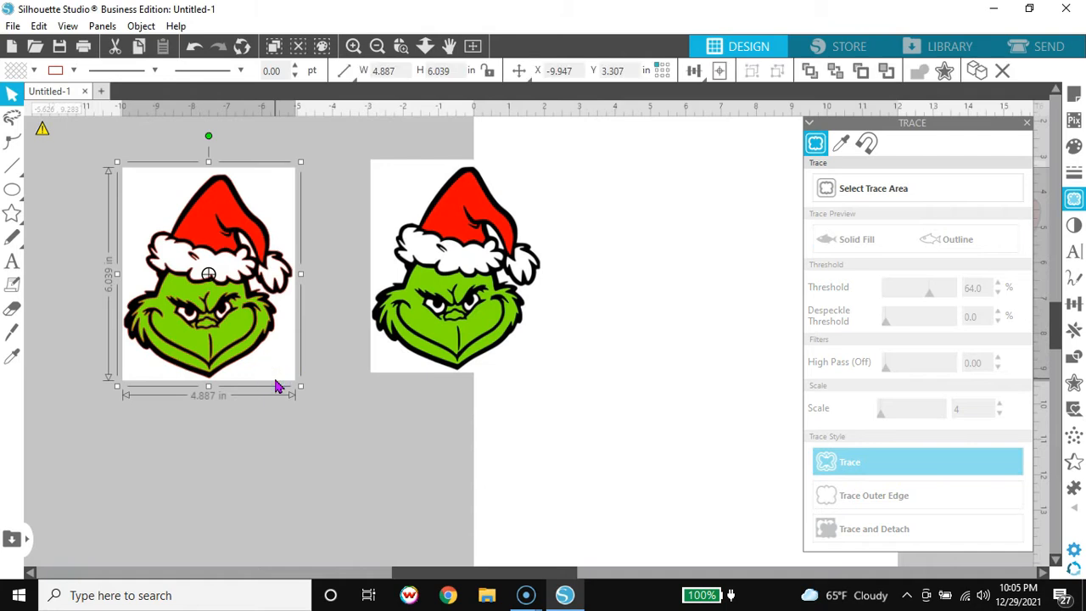
{"action": "key", "text": "Delete"}
{"action": "left_click", "coordinate": [258, 221]}
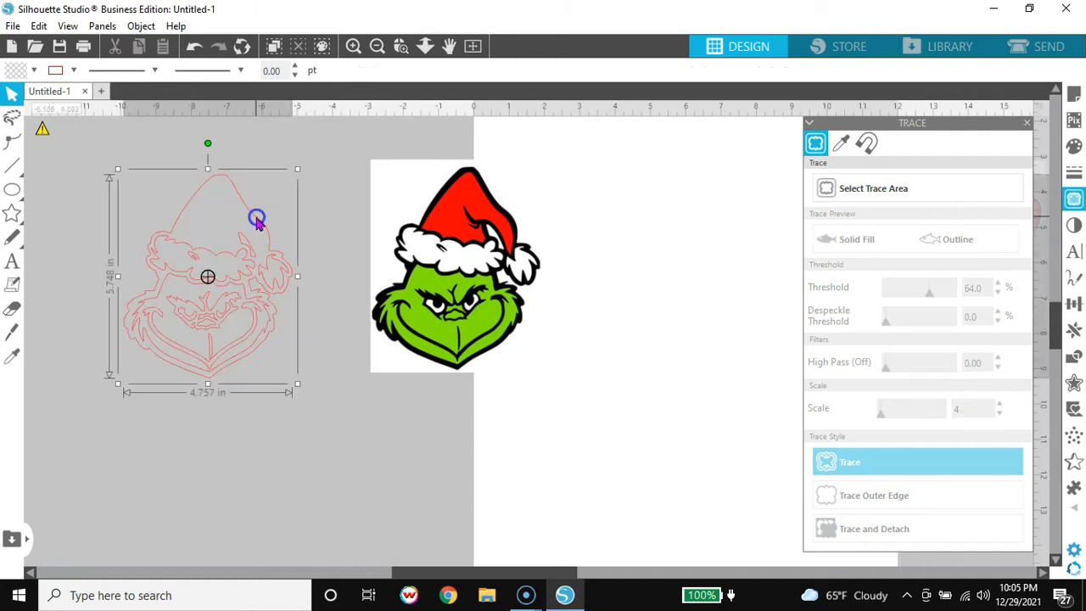
{"action": "left_click", "coordinate": [34, 70]}
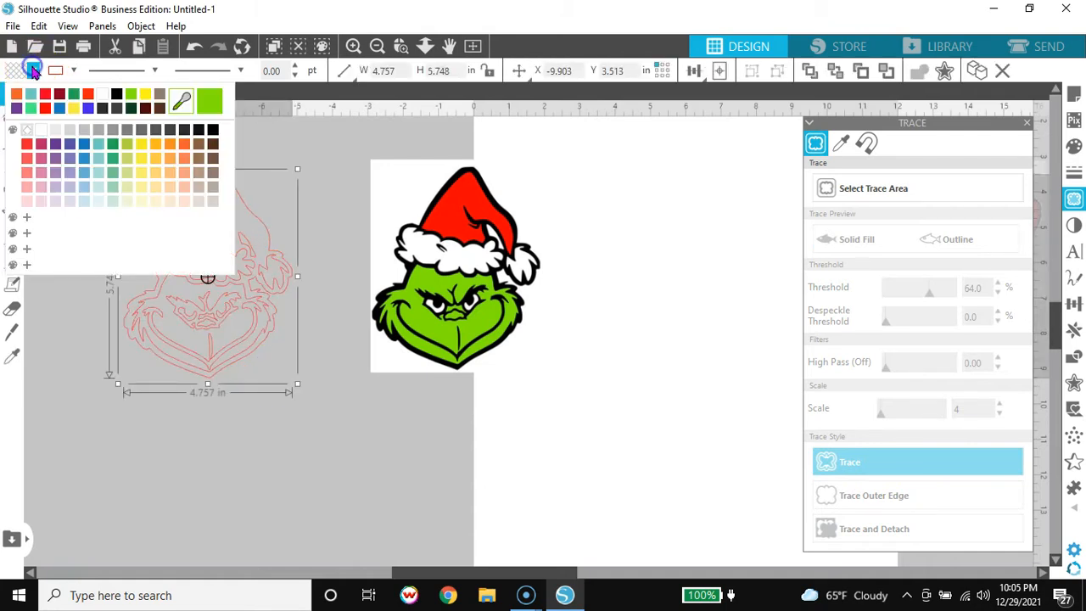
{"action": "left_click", "coordinate": [47, 95]}
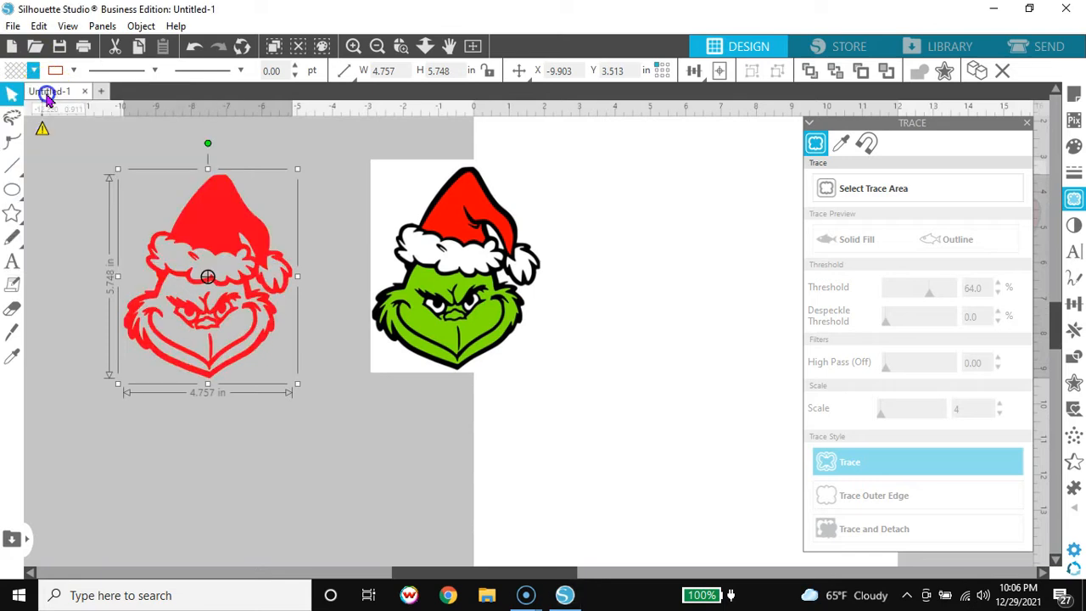
Move the remaining Grinch head image onto the page and define a trace area of about 6.08 by 7.04 in around it
{"action": "left_click", "coordinate": [501, 275]}
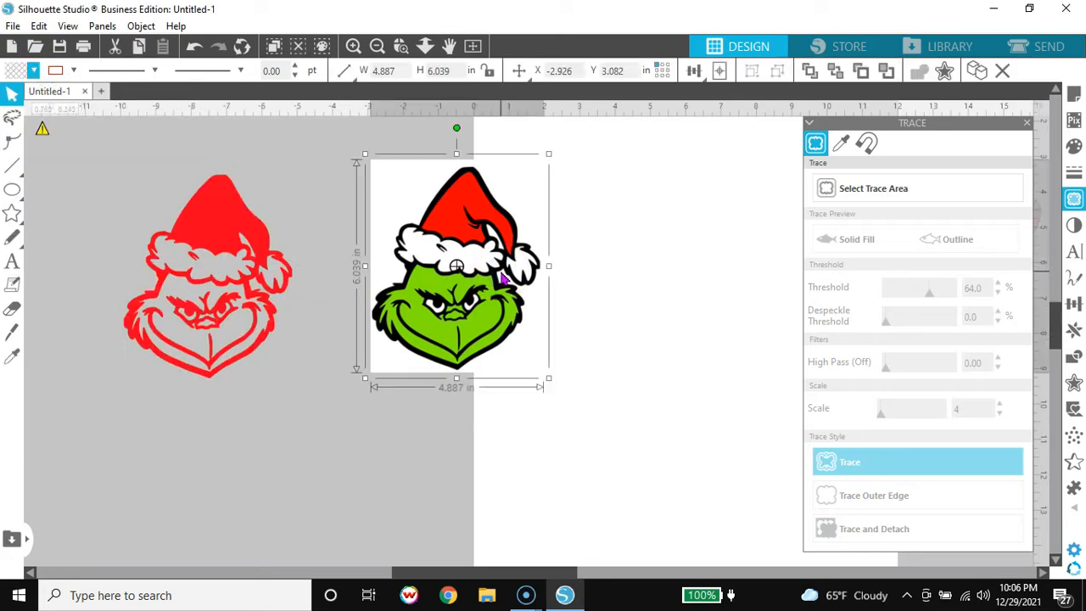
{"action": "left_click_drag", "start_coordinate": [502, 277], "coordinate": [652, 293]}
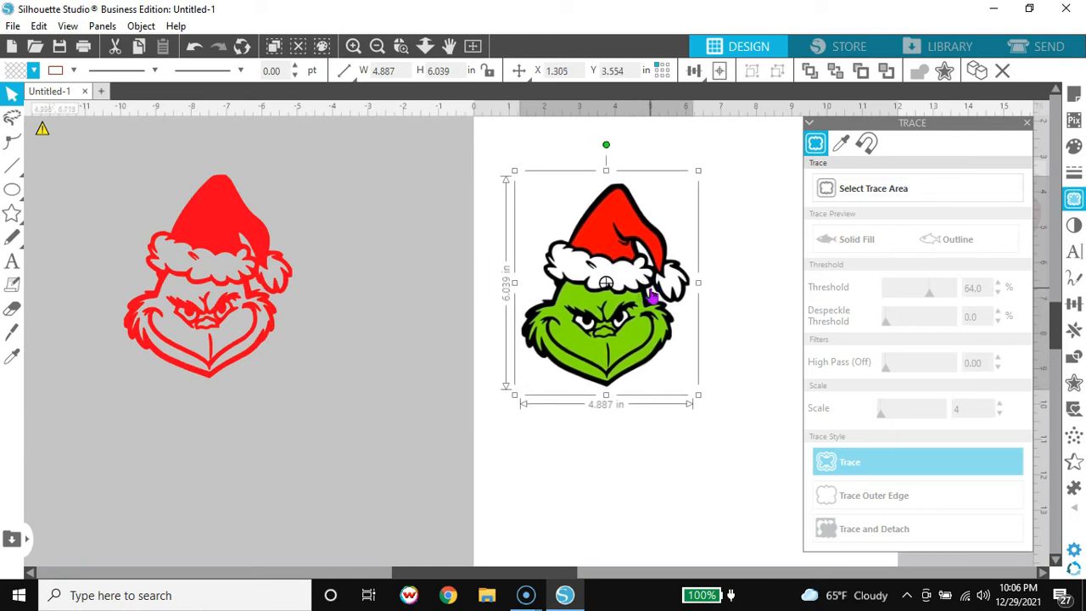
{"action": "left_click", "coordinate": [921, 188]}
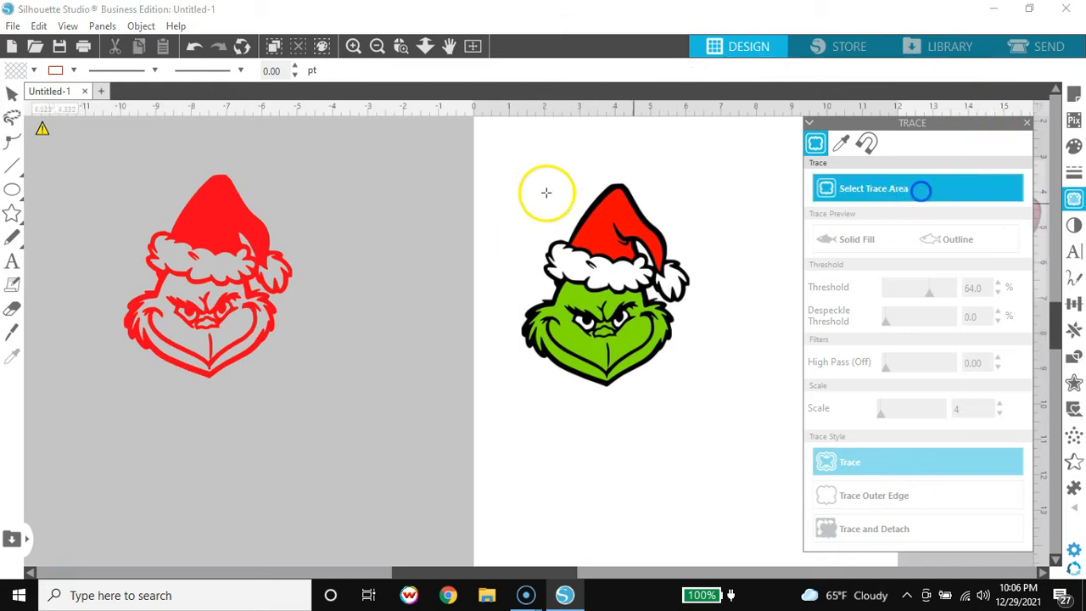
{"action": "mouse_move", "coordinate": [500, 165]}
{"action": "left_mouse_down"}
{"action": "mouse_move", "coordinate": [523, 317]}
{"action": "mouse_move", "coordinate": [716, 421]}
{"action": "left_mouse_up"}
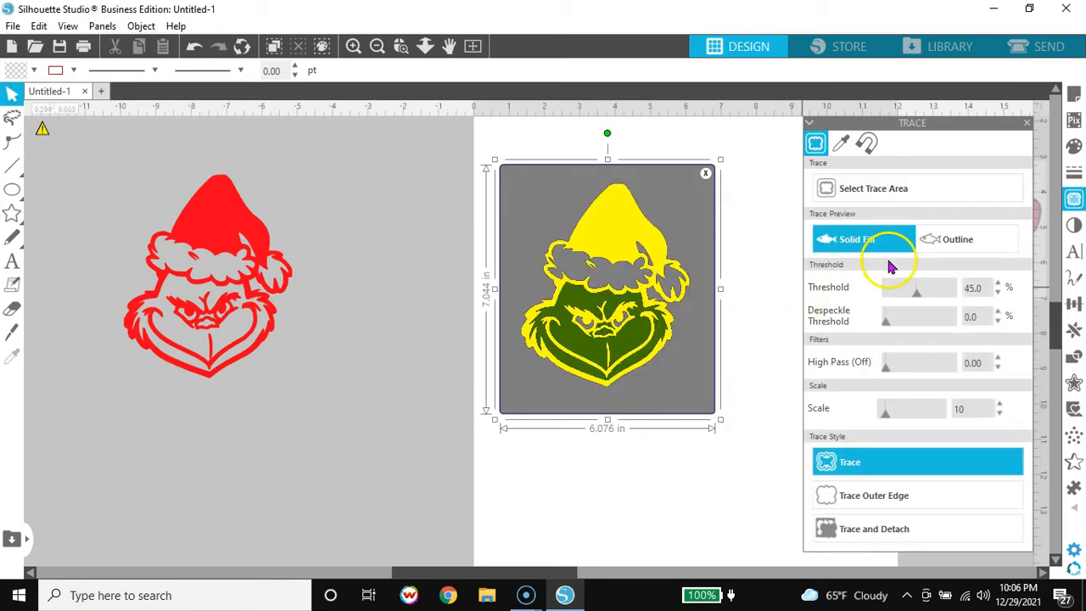
Set the trace threshold to 63% and the scale to 4 for the Grinch head on the page
{"action": "left_click_drag", "start_coordinate": [931, 297], "coordinate": [931, 291]}
{"action": "left_click", "coordinate": [998, 292]}
{"action": "left_click", "coordinate": [998, 293]}
{"action": "left_click", "coordinate": [999, 293]}
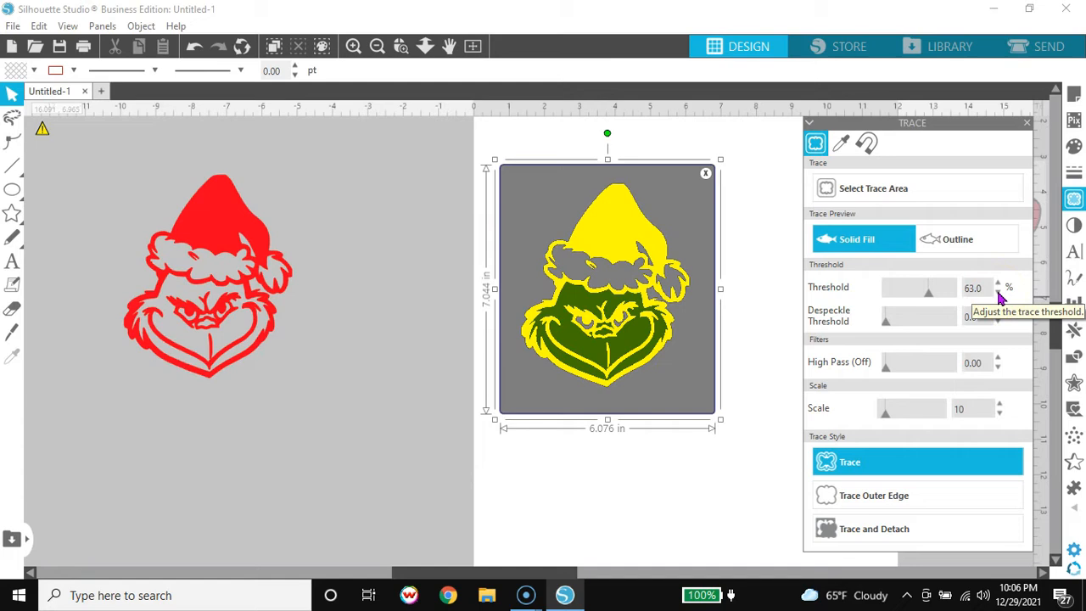
{"action": "left_click", "coordinate": [999, 413]}
{"action": "left_click", "coordinate": [999, 413]}
{"action": "left_click", "coordinate": [999, 413]}
{"action": "left_click", "coordinate": [999, 413]}
{"action": "left_click", "coordinate": [998, 413]}
{"action": "left_click", "coordinate": [999, 413]}
Fine-tune the threshold, leaving it at 63%, and trace the Grinch head on the page
{"action": "left_click", "coordinate": [999, 285]}
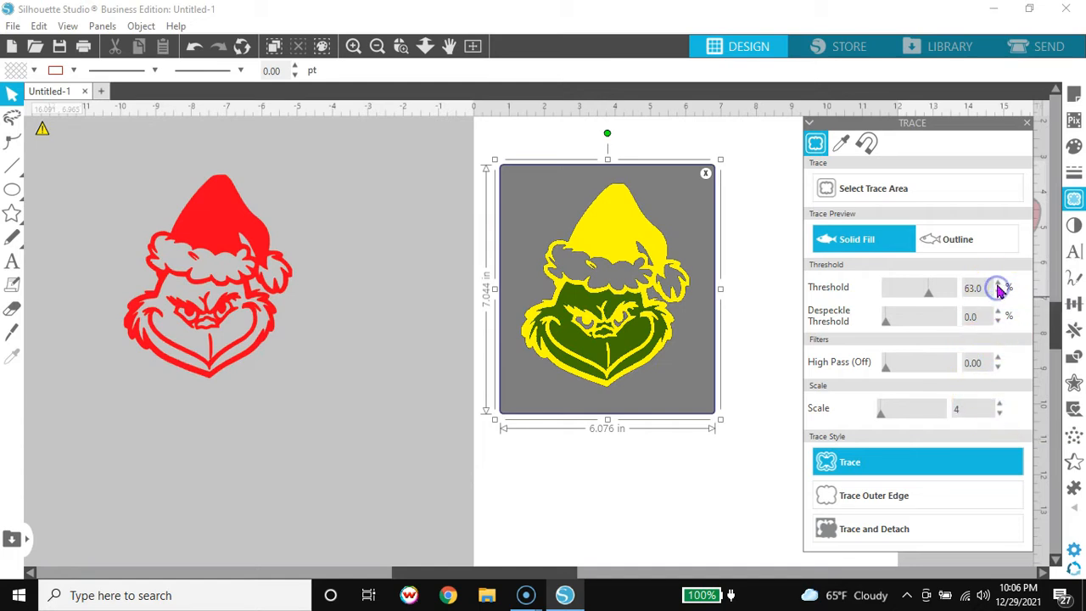
{"action": "left_click", "coordinate": [999, 285]}
{"action": "left_click", "coordinate": [998, 285]}
{"action": "left_click", "coordinate": [998, 285]}
{"action": "left_click", "coordinate": [999, 285]}
{"action": "left_click", "coordinate": [998, 295]}
{"action": "left_click", "coordinate": [952, 459]}
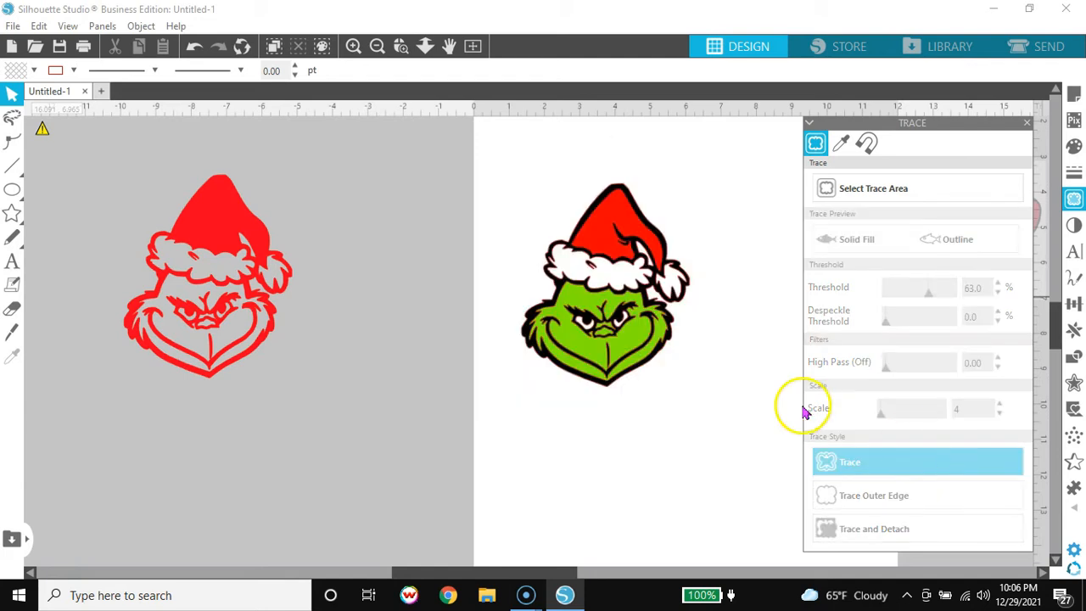
Delete the original Grinch image from the page, keeping its trace lines, and close the trace settings
{"action": "left_click", "coordinate": [674, 371]}
{"action": "key", "text": "Delete"}
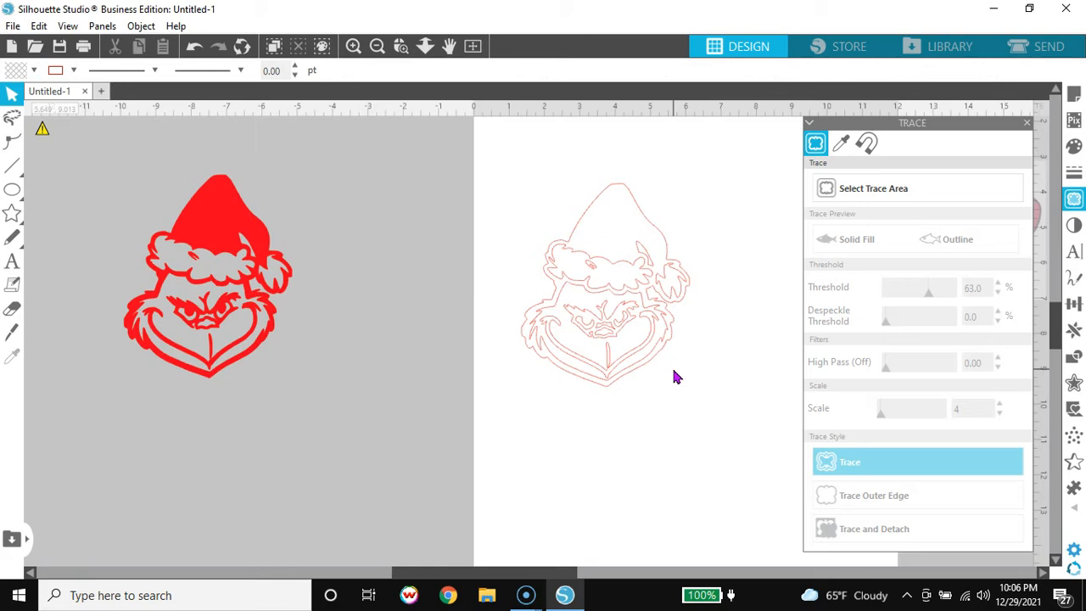
{"action": "left_click", "coordinate": [1030, 127]}
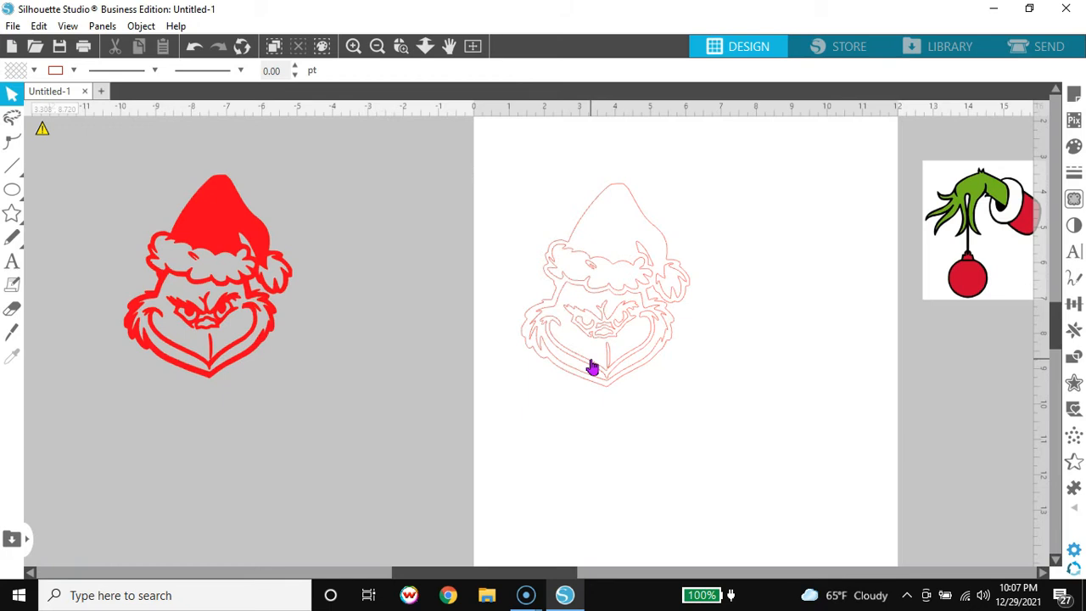
{"action": "left_click", "coordinate": [615, 270]}
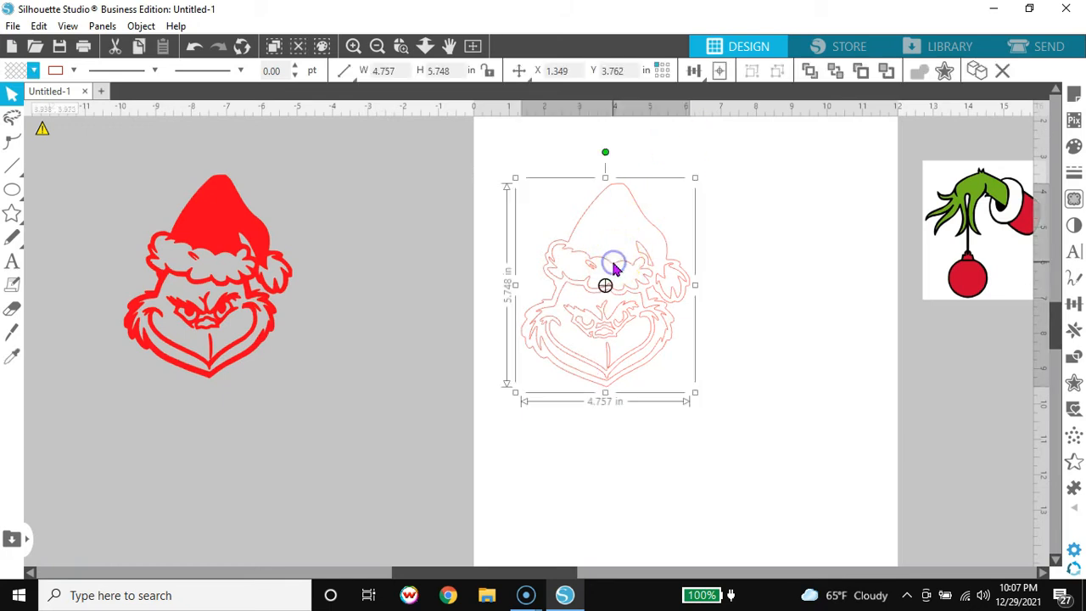
{"action": "double_click", "coordinate": [612, 270]}
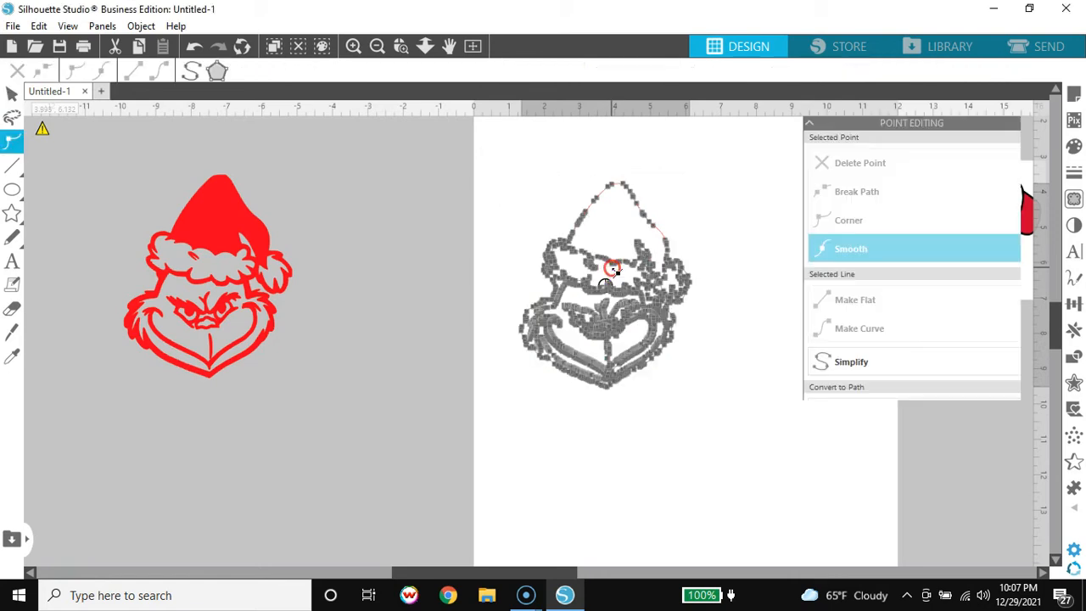
{"action": "right_click", "coordinate": [612, 270]}
{"action": "left_click", "coordinate": [449, 283]}
{"action": "left_click", "coordinate": [448, 284]}
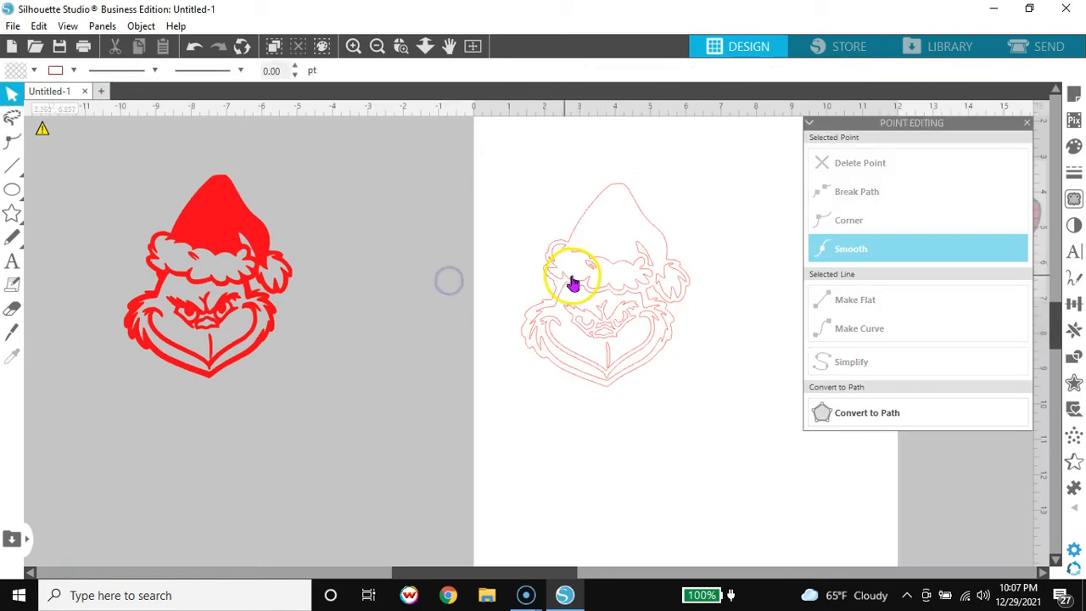
Release the compound path of the traced Grinch outline on the page
{"action": "left_click", "coordinate": [571, 275]}
{"action": "right_click", "coordinate": [572, 278]}
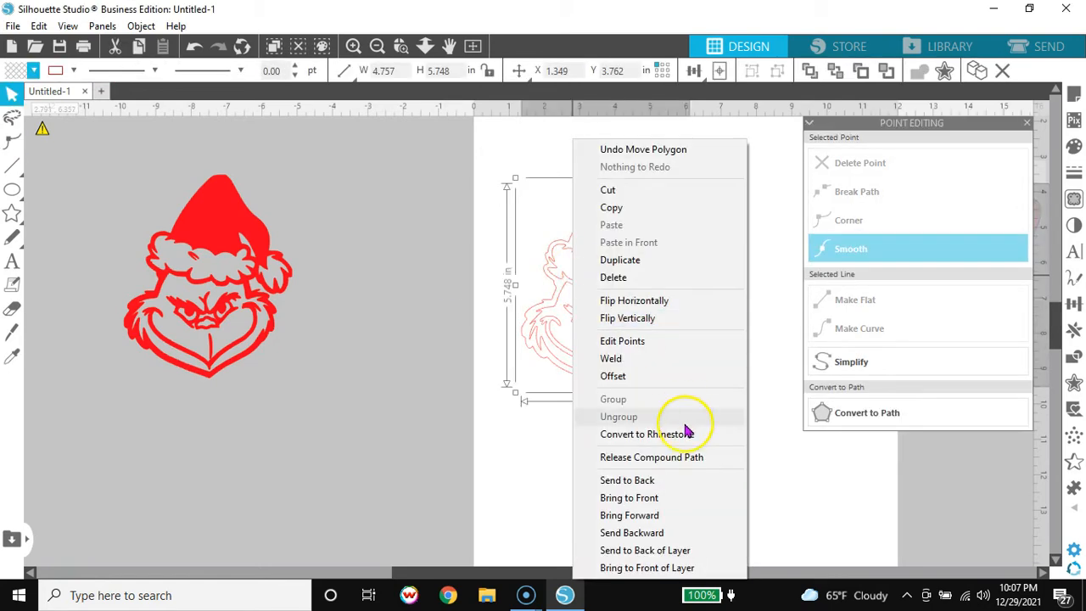
{"action": "left_click", "coordinate": [691, 458]}
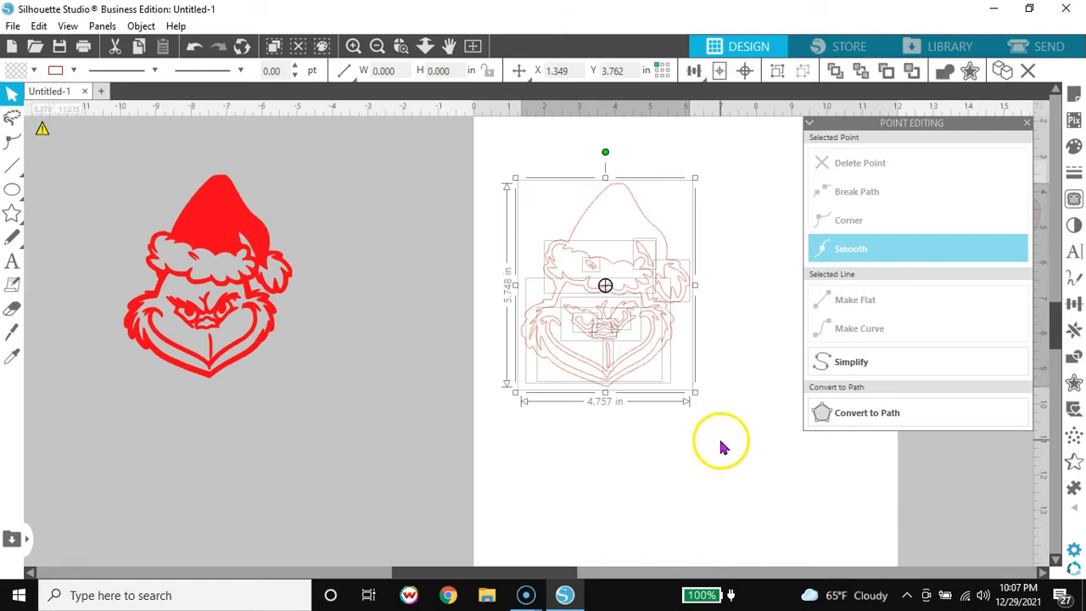
Close the point editing settings and group the traced outlines of the hat's fur trim and pompom
{"action": "left_click", "coordinate": [740, 387]}
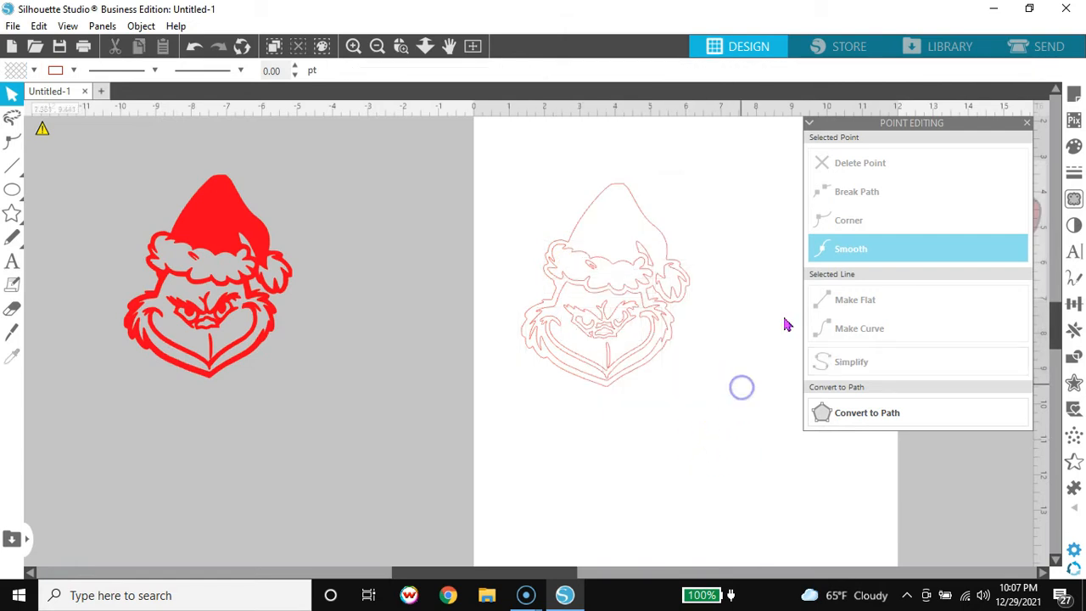
{"action": "left_click", "coordinate": [1028, 125]}
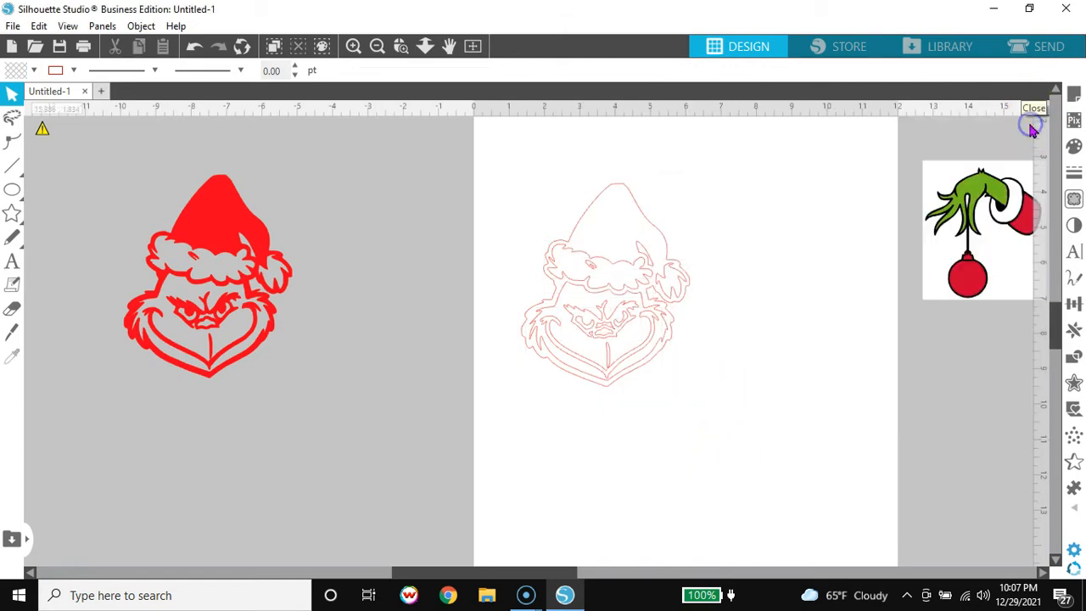
{"action": "left_click", "coordinate": [680, 300]}
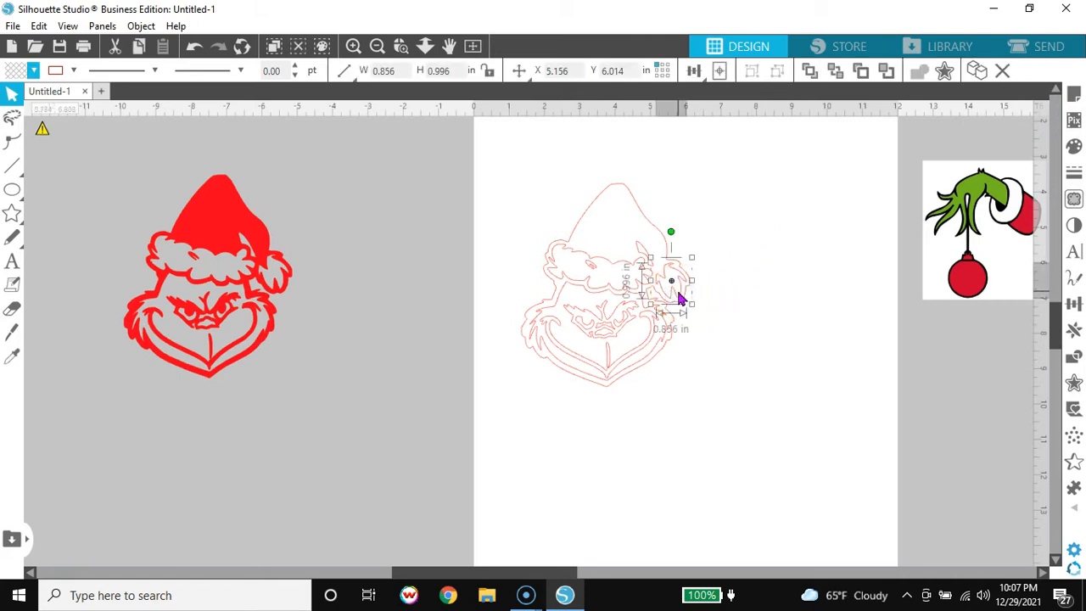
{"action": "left_click", "coordinate": [635, 291], "text": "shift"}
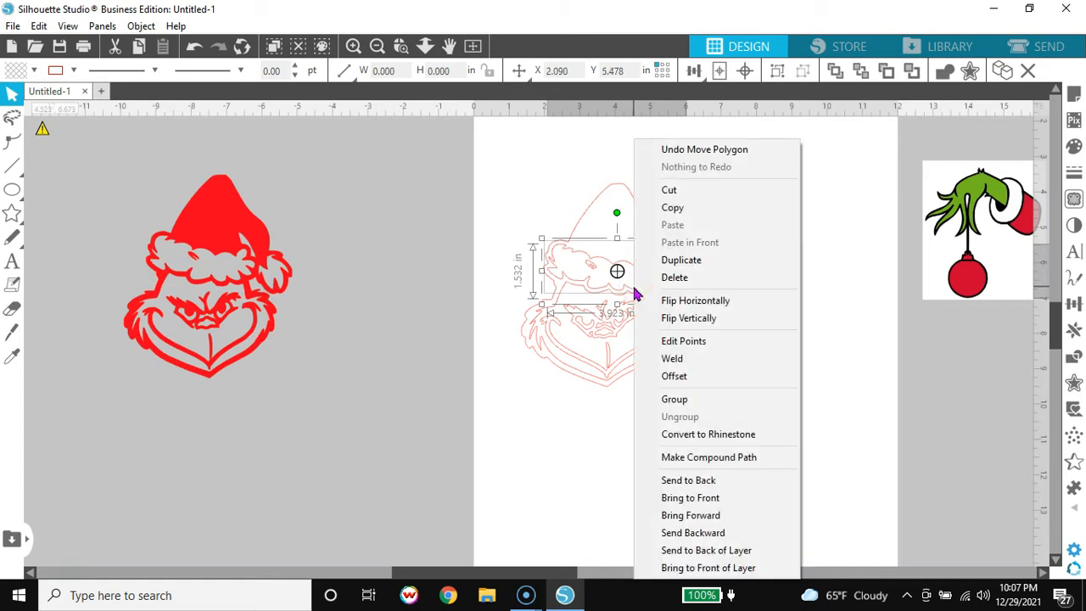
{"action": "left_click", "coordinate": [683, 400]}
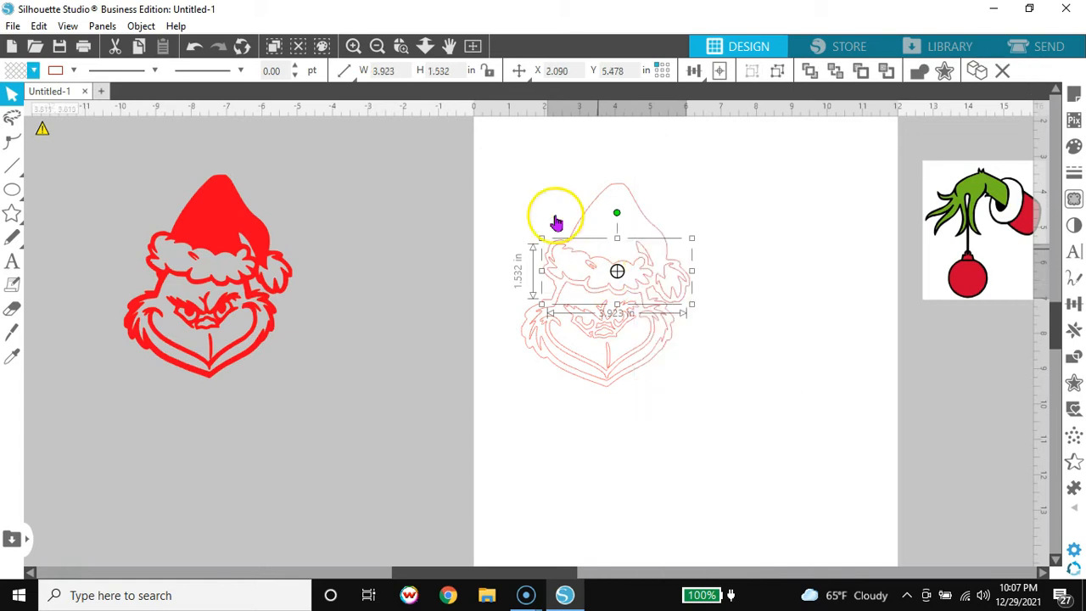
Fill the grouped fur trim and pompom with white and move them off the page beside the red Grinch
{"action": "left_click", "coordinate": [33, 75]}
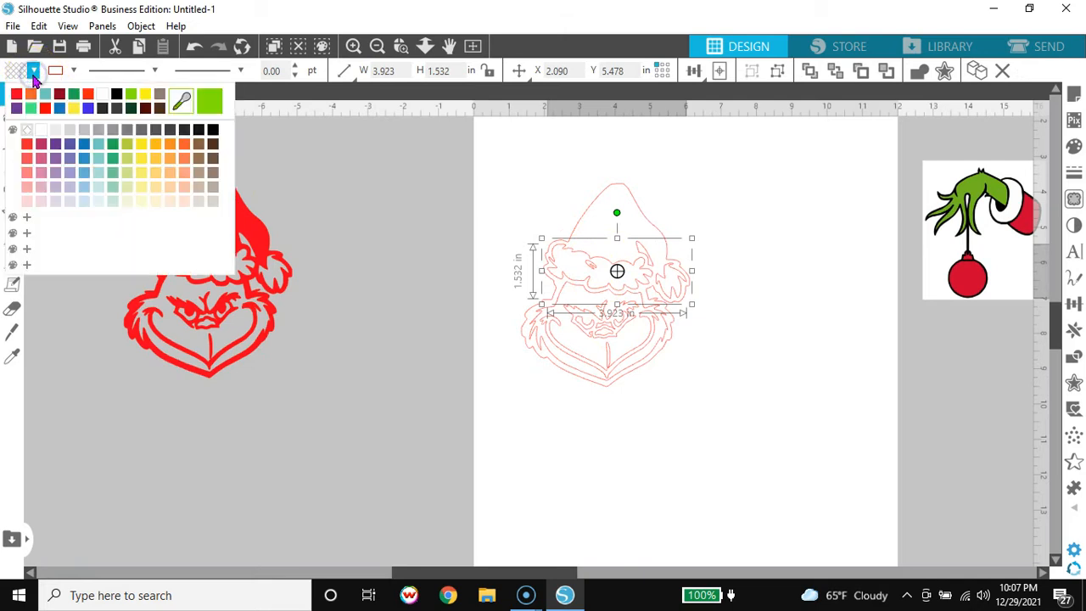
{"action": "left_click", "coordinate": [104, 92]}
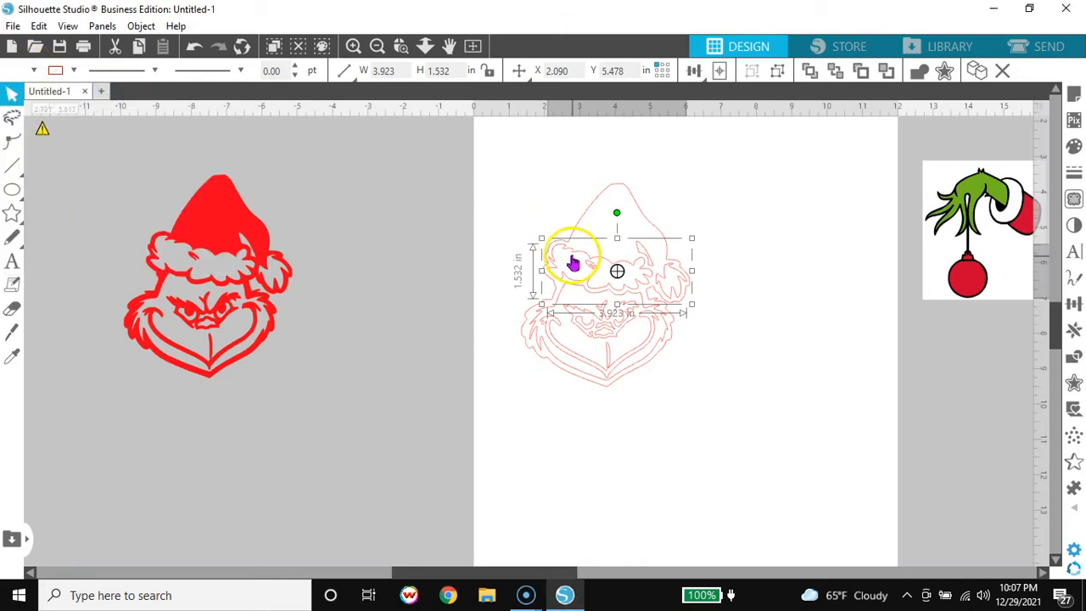
{"action": "left_click_drag", "start_coordinate": [573, 264], "coordinate": [336, 205]}
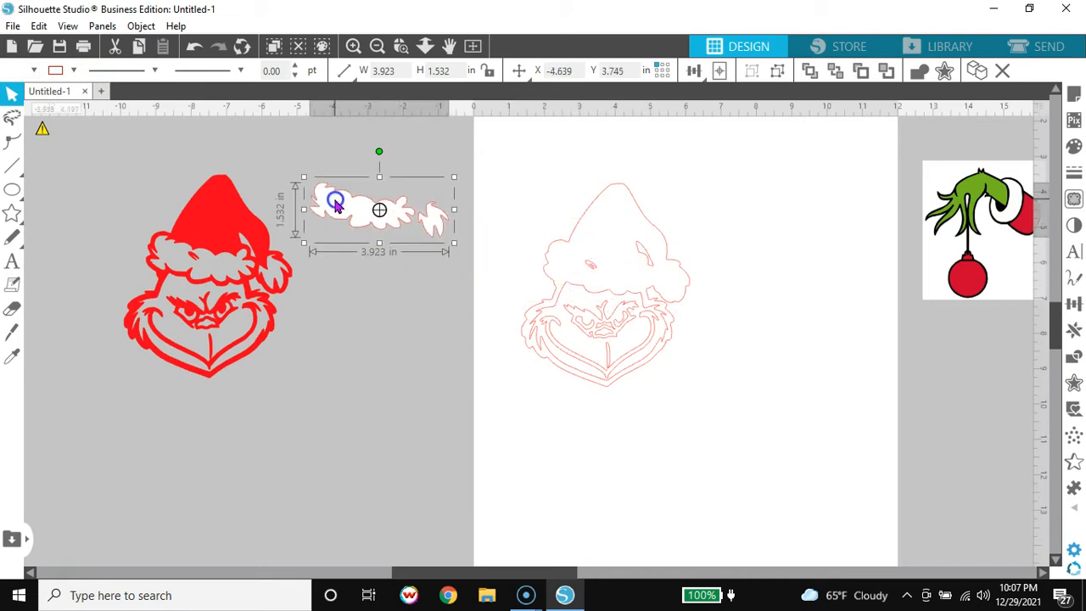
Set the fur trim group's line color to white and fit it over the red Grinch's hat
{"action": "left_click", "coordinate": [73, 75]}
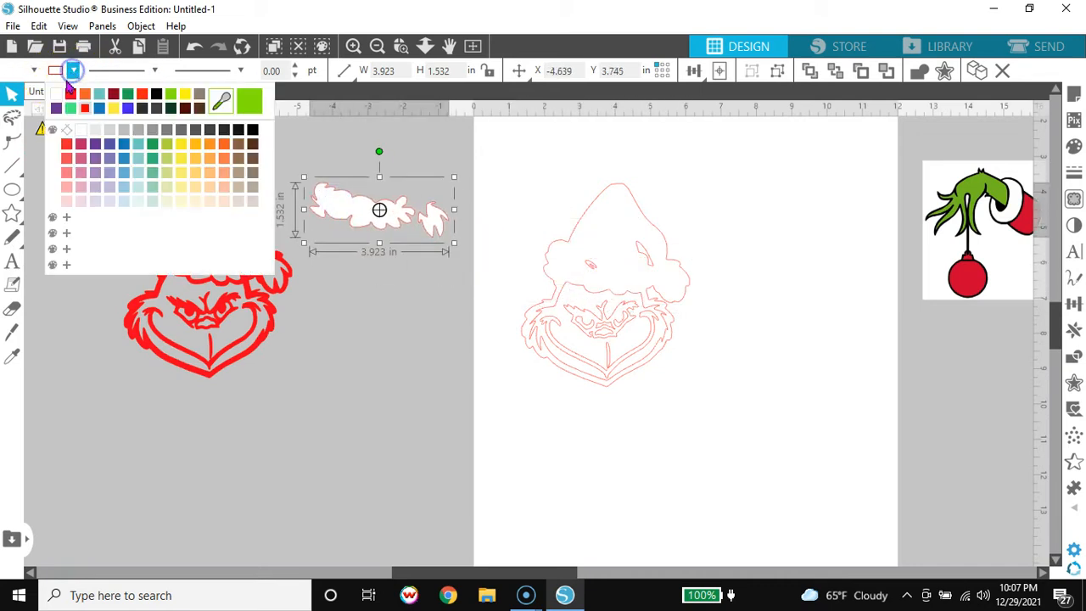
{"action": "left_click", "coordinate": [59, 95]}
{"action": "left_click_drag", "start_coordinate": [323, 219], "coordinate": [163, 268]}
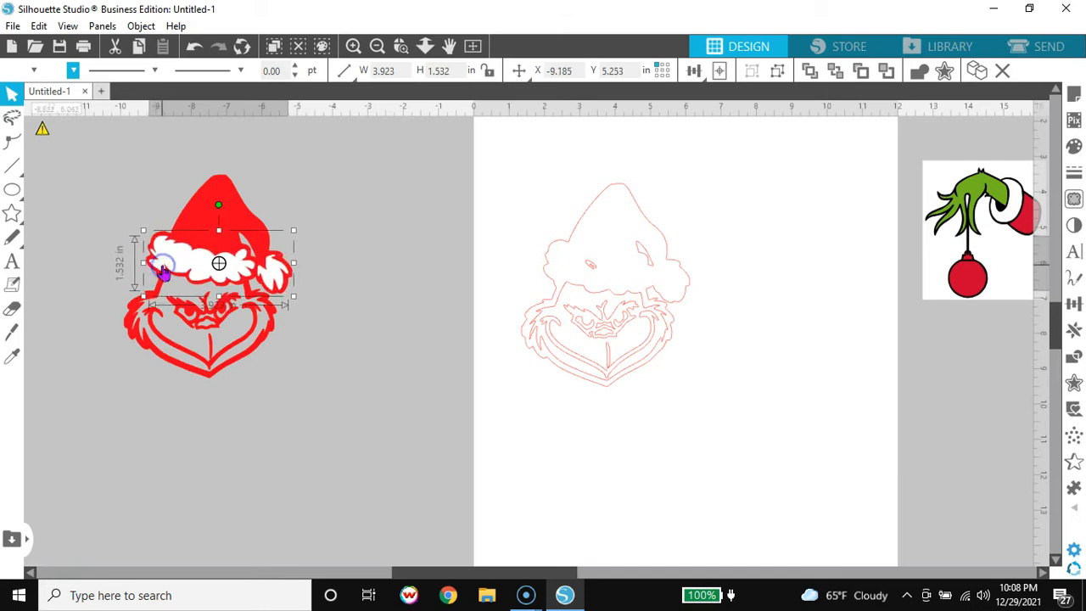
{"action": "left_click_drag", "start_coordinate": [562, 358], "coordinate": [555, 367]}
{"action": "left_click", "coordinate": [555, 367]}
{"action": "left_click", "coordinate": [196, 52]}
{"action": "left_click", "coordinate": [196, 52]}
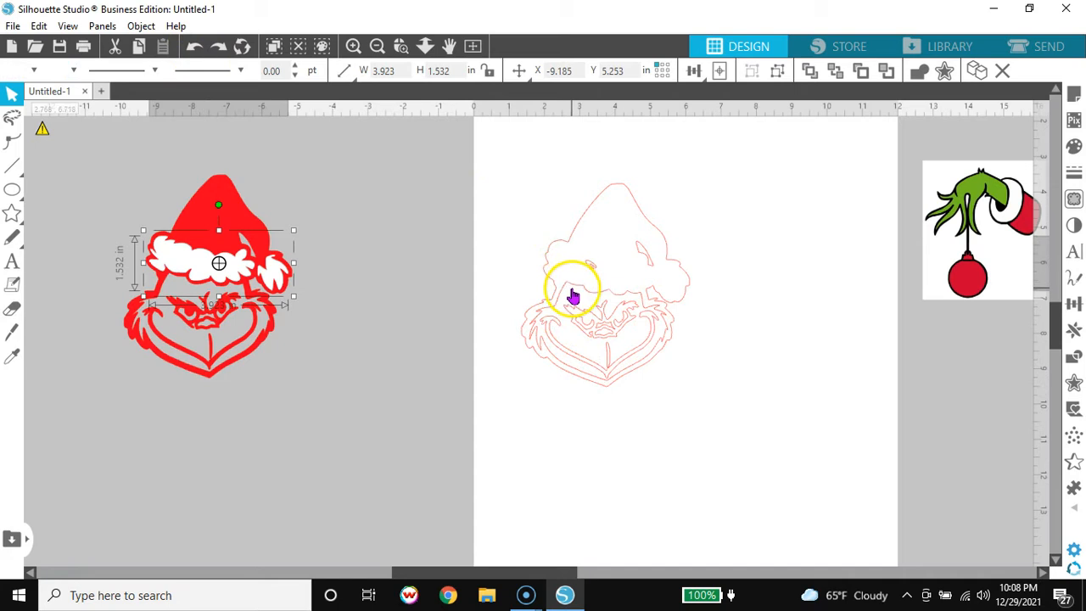
Move the inner face outline off the page to the empty area below the red Grinch and deselect it
{"action": "left_click_drag", "start_coordinate": [572, 296], "coordinate": [360, 384]}
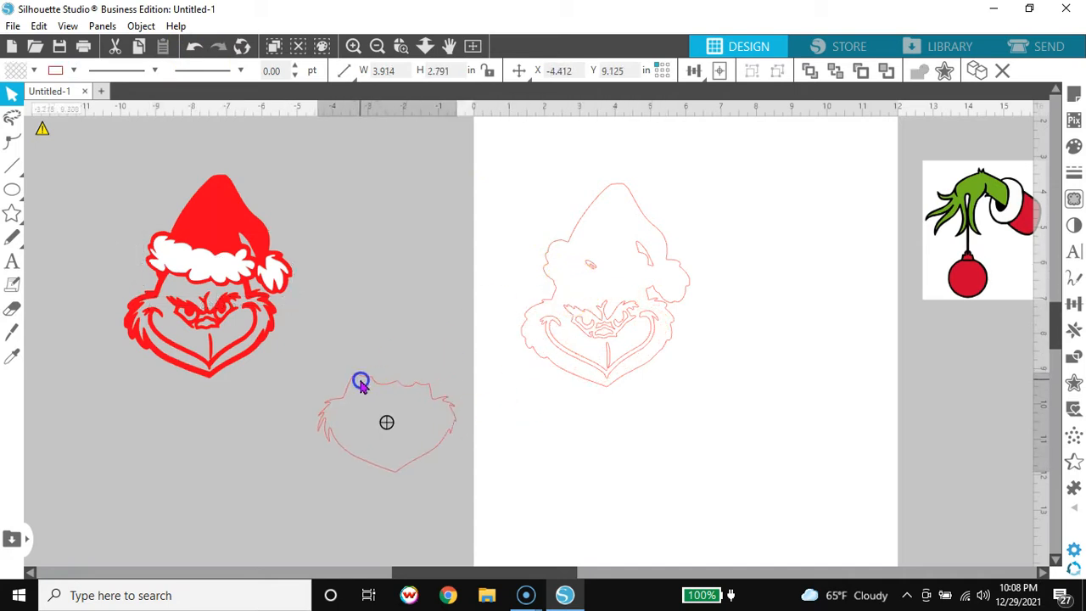
{"action": "left_click", "coordinate": [361, 384]}
{"action": "left_click", "coordinate": [498, 454]}
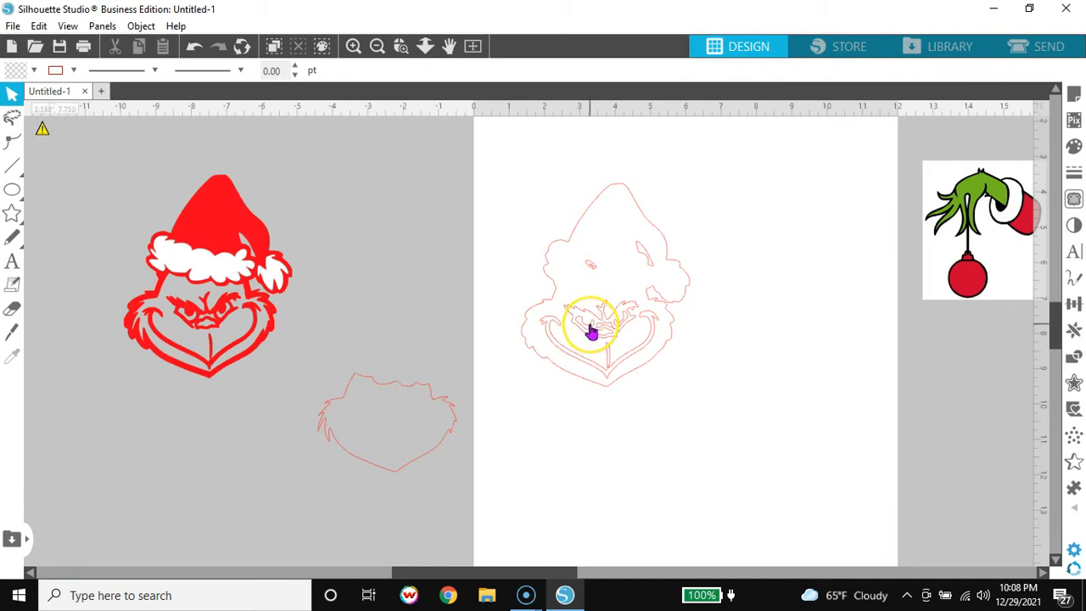
Select both eye outlines in the traced Grinch face and group them
{"action": "left_click", "coordinate": [353, 47]}
{"action": "left_click", "coordinate": [354, 48]}
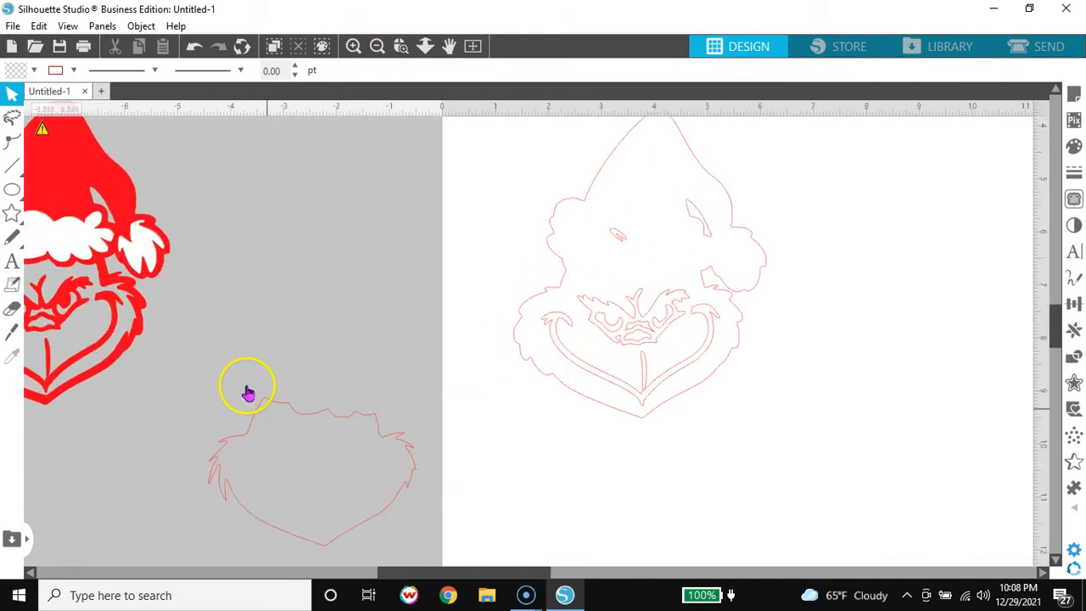
{"action": "left_click", "coordinate": [615, 336]}
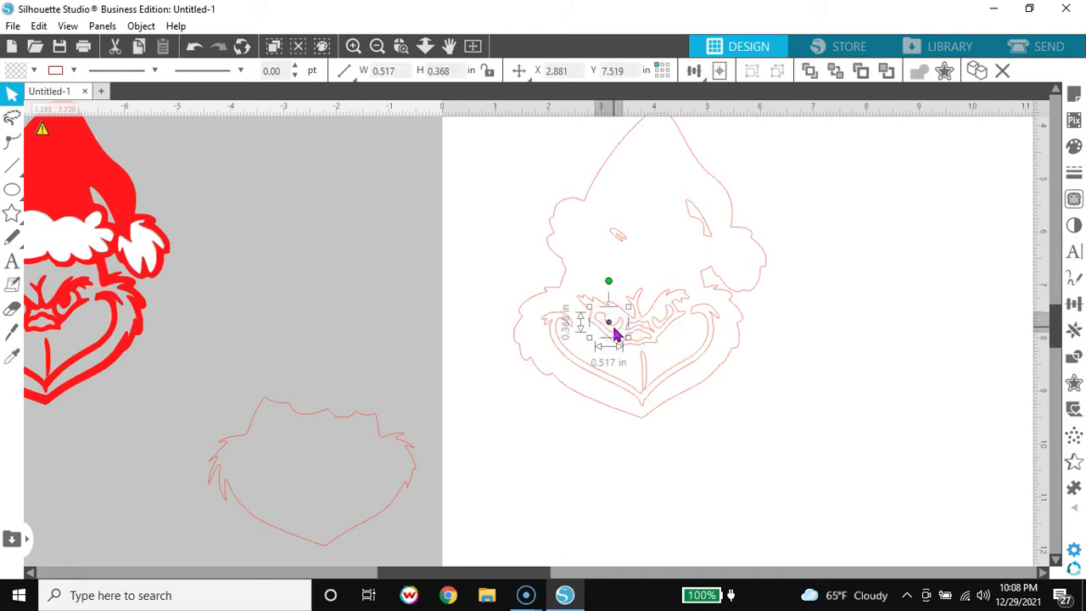
{"action": "left_click", "coordinate": [661, 331], "text": "shift"}
{"action": "right_click", "coordinate": [662, 331]}
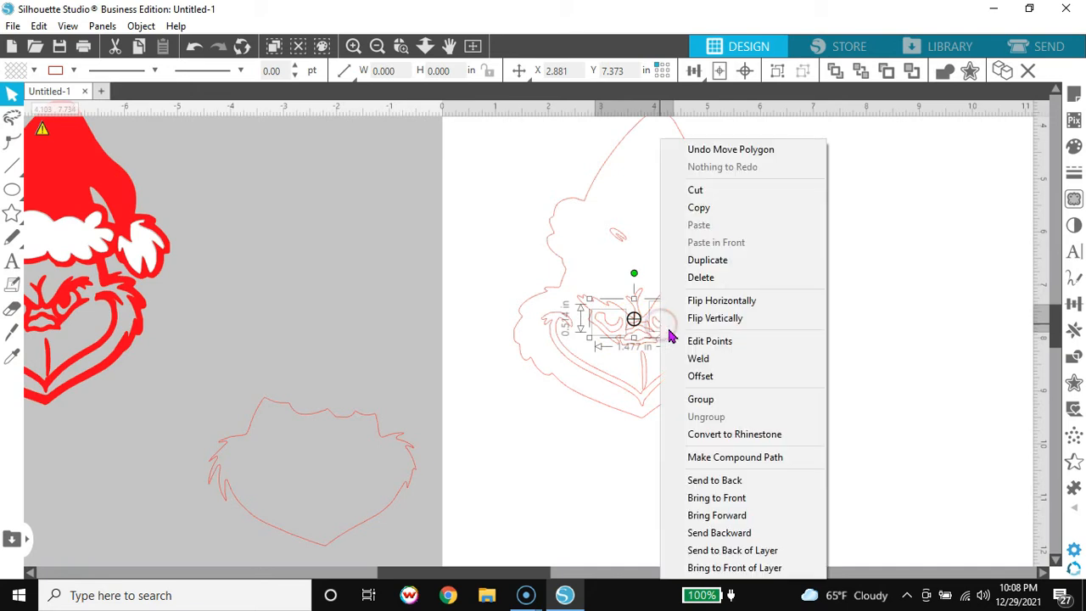
{"action": "left_click", "coordinate": [700, 400]}
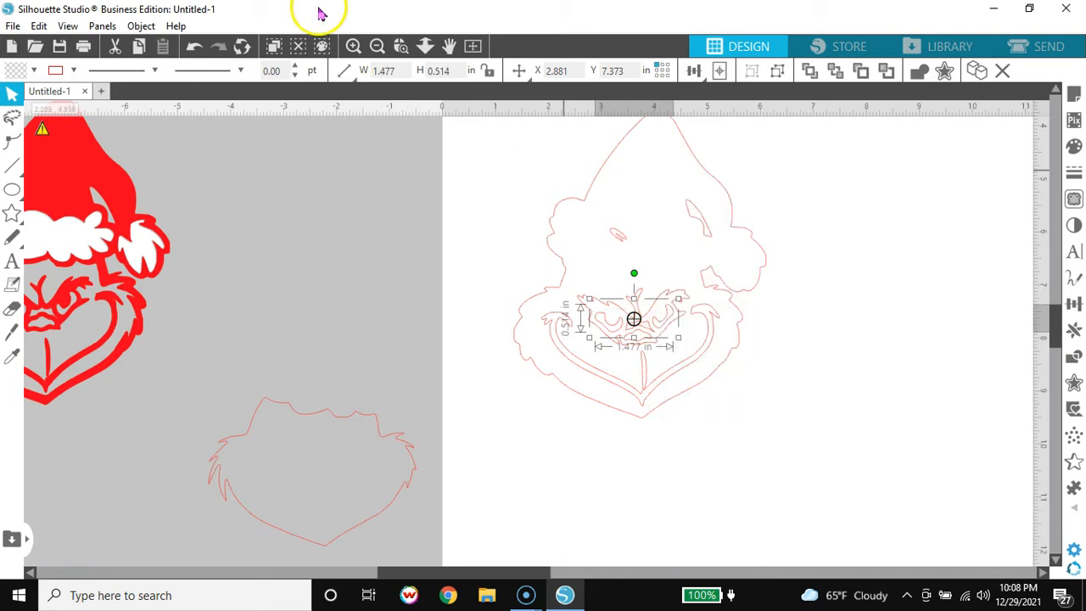
Move the grouped eyes out of the traced face to the page edge and fill them with white
{"action": "left_click", "coordinate": [377, 46]}
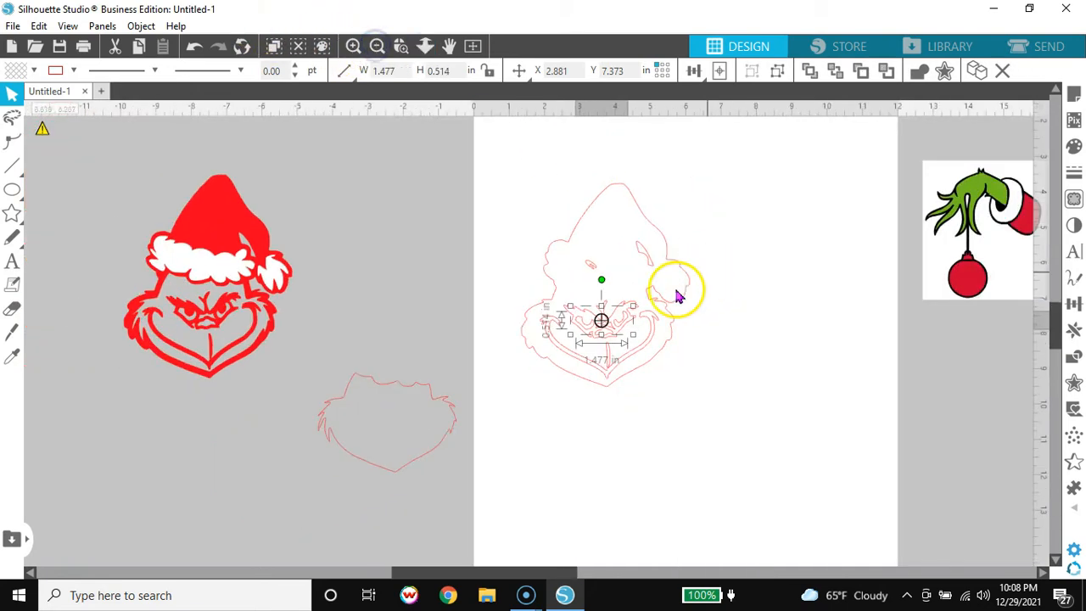
{"action": "left_click_drag", "start_coordinate": [628, 322], "coordinate": [484, 290]}
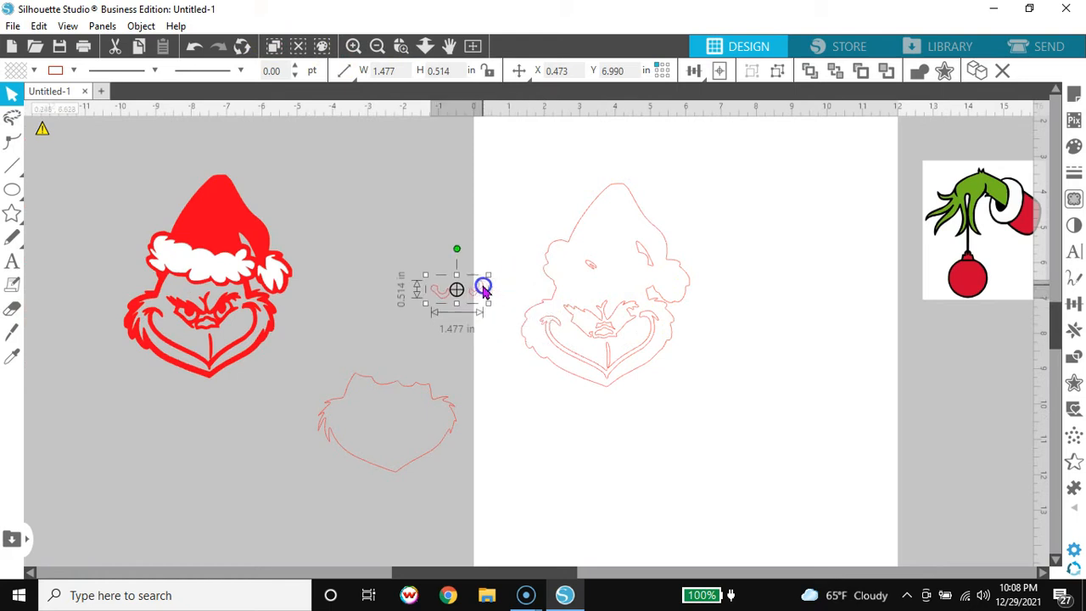
{"action": "left_click", "coordinate": [32, 71]}
{"action": "left_click", "coordinate": [16, 100]}
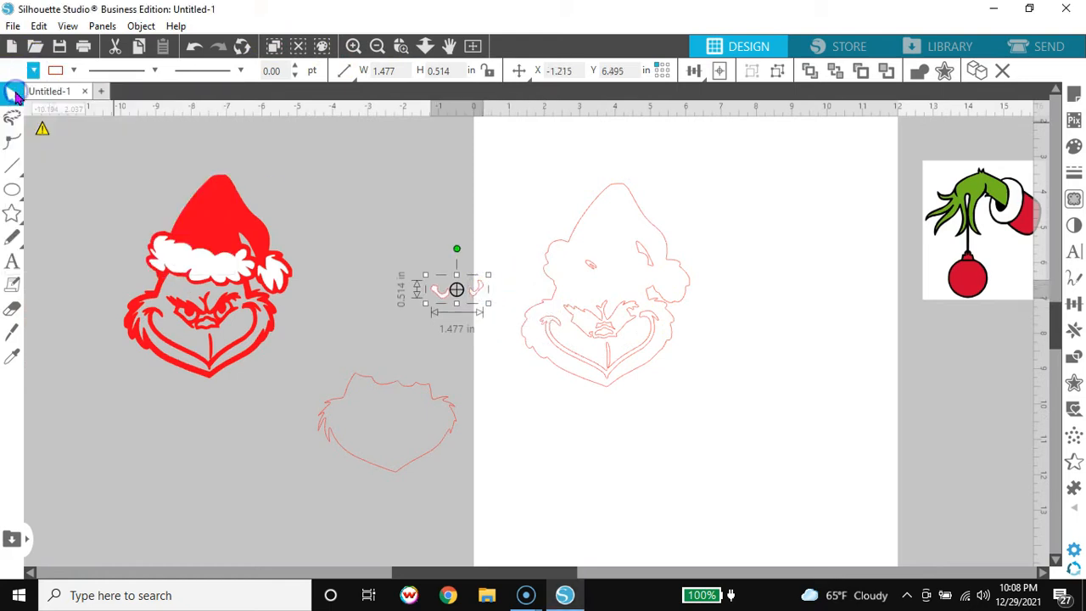
Set the grouped eyes' line color to white and fit them over the red Grinch's eyes
{"action": "left_click", "coordinate": [68, 71]}
{"action": "left_click", "coordinate": [83, 94]}
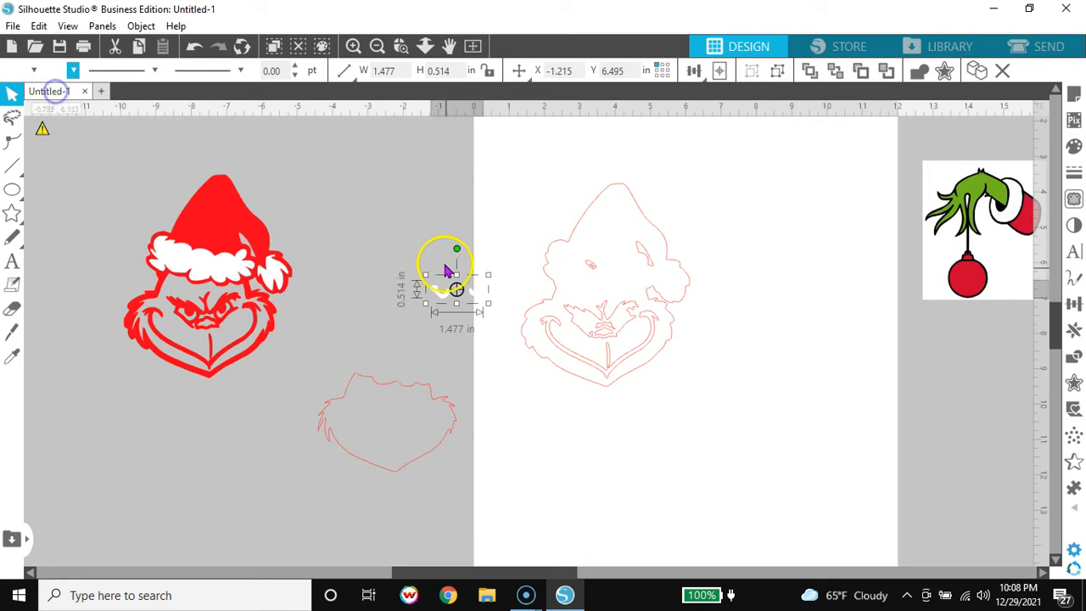
{"action": "left_click_drag", "start_coordinate": [440, 305], "coordinate": [188, 322]}
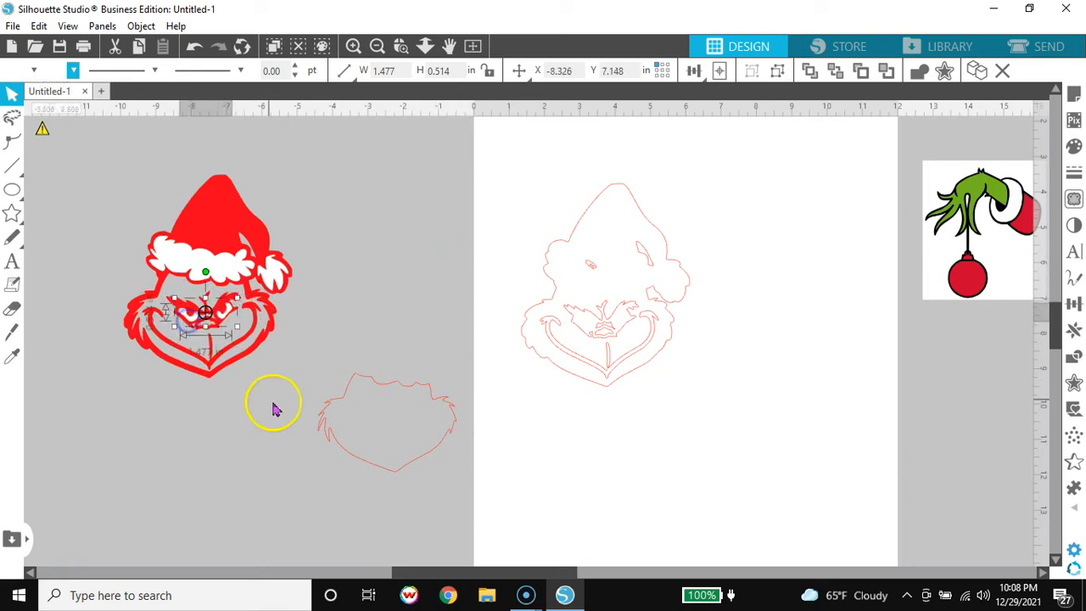
Move the Grinch hand and ornament image onto the page, below and beside the traced outline
{"action": "left_click", "coordinate": [395, 477]}
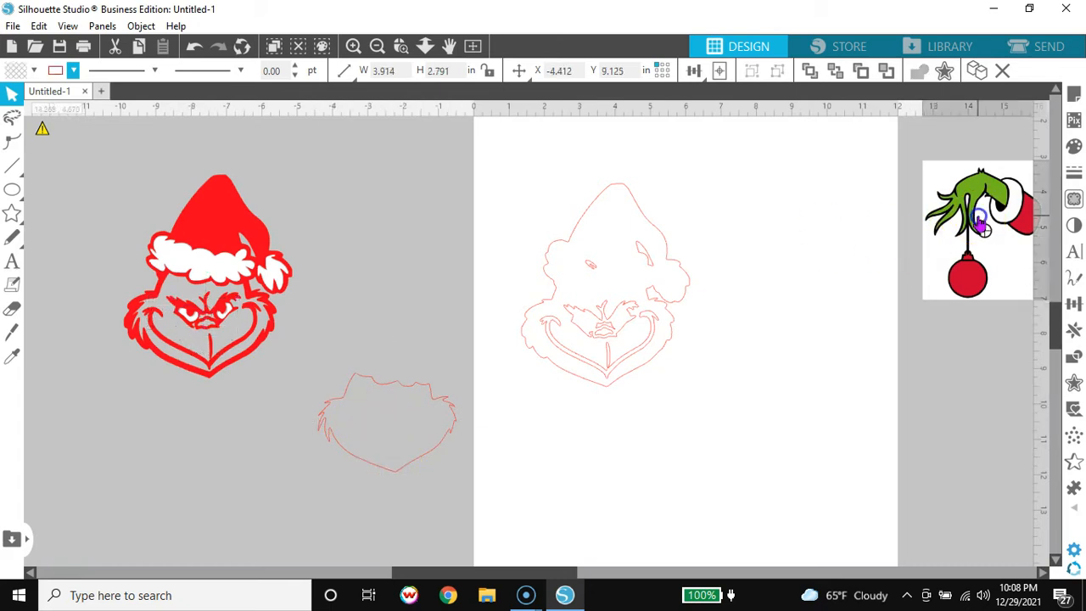
{"action": "left_click_drag", "start_coordinate": [980, 222], "coordinate": [793, 437]}
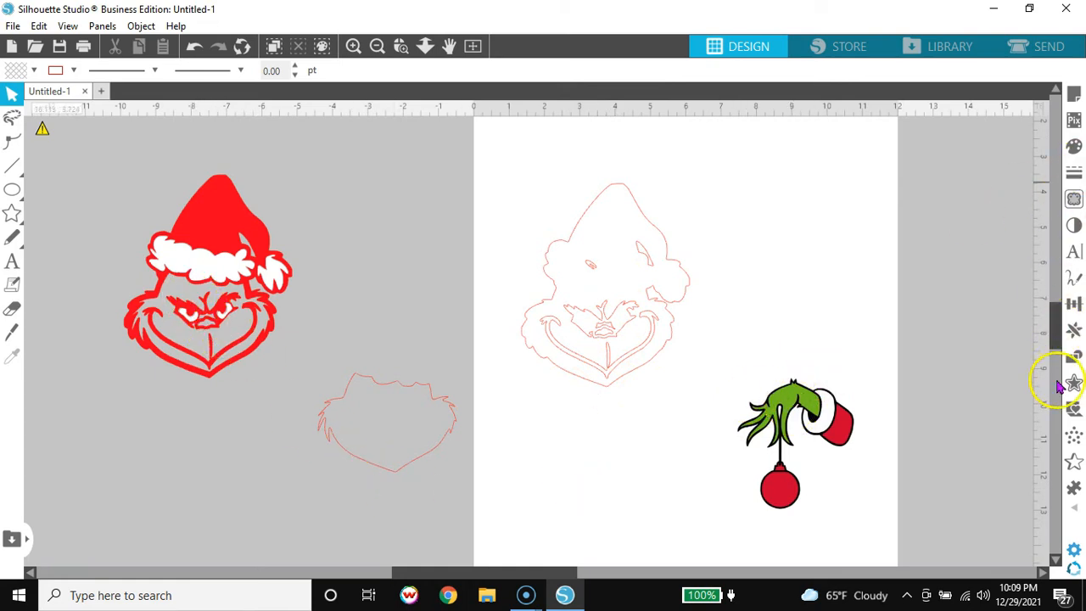
Preview a Trace by Color of the green area in the Grinch hand image and close the trace settings
{"action": "left_click", "coordinate": [788, 400]}
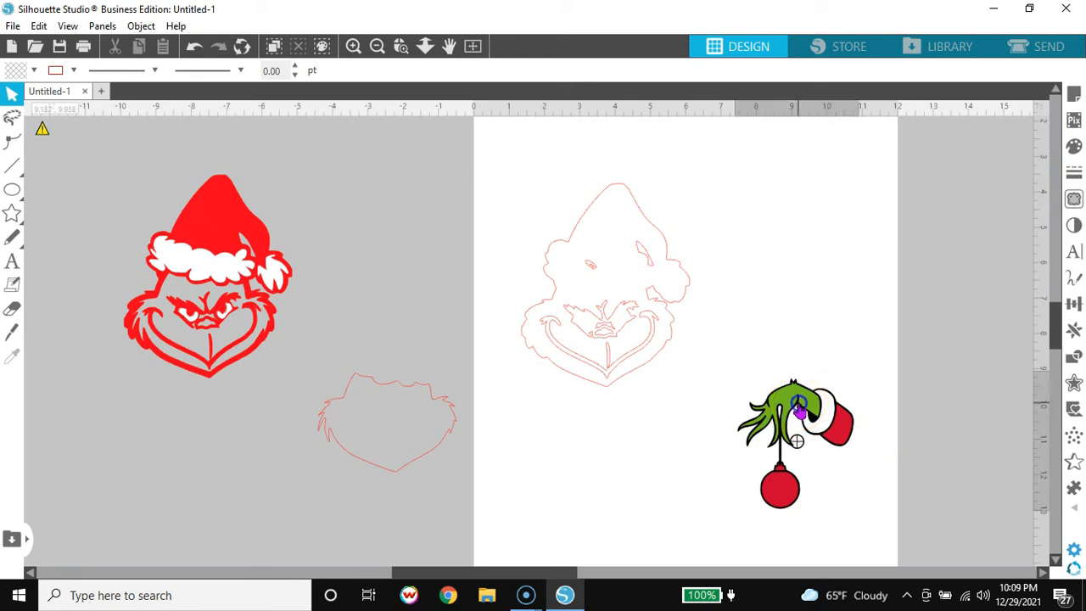
{"action": "left_click", "coordinate": [1074, 198]}
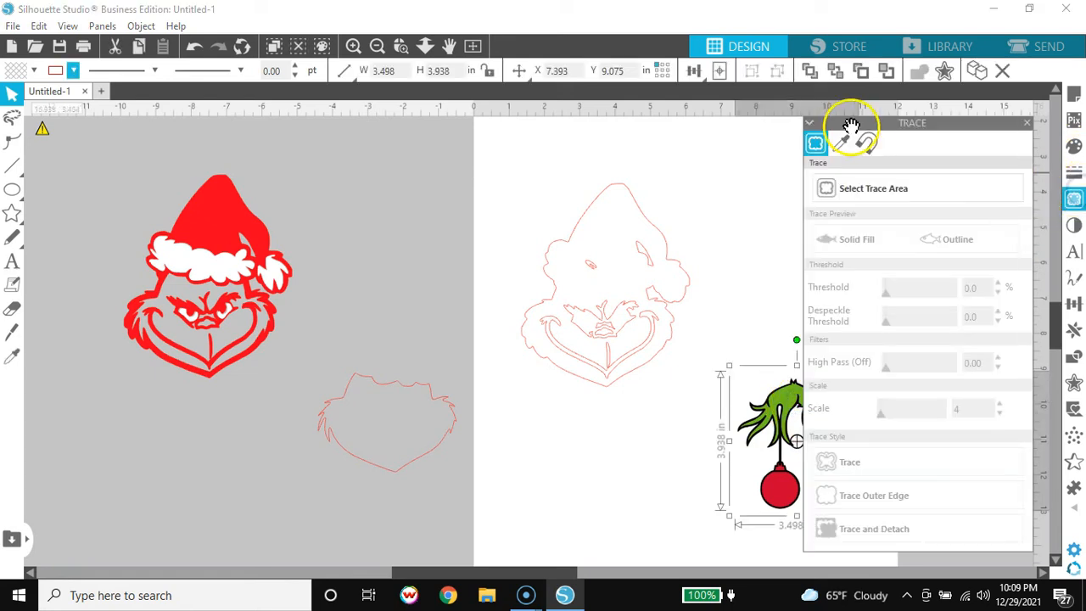
{"action": "left_click", "coordinate": [852, 153]}
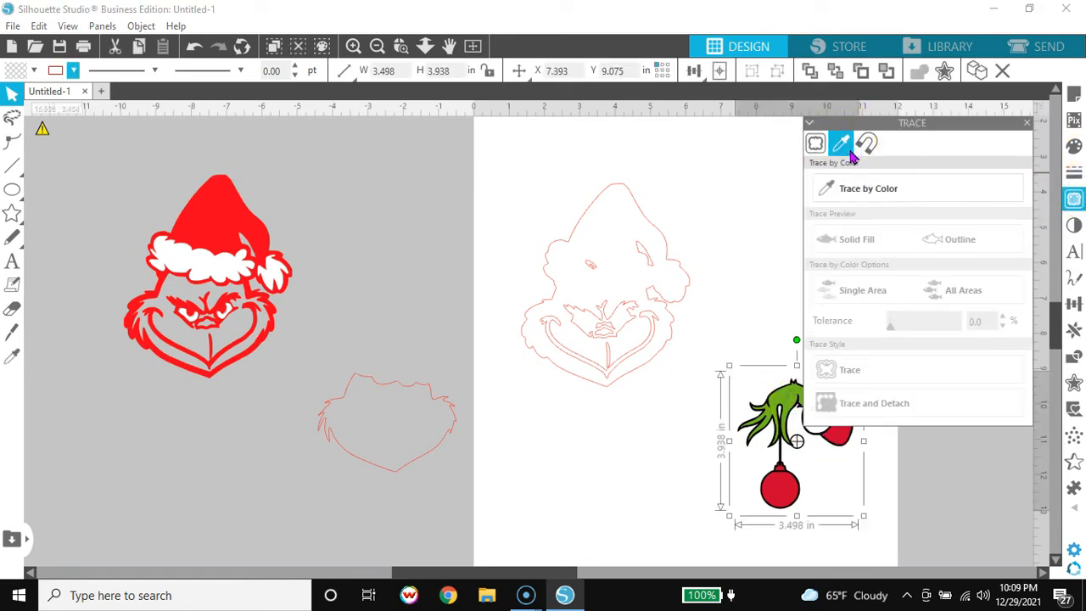
{"action": "left_click", "coordinate": [882, 189]}
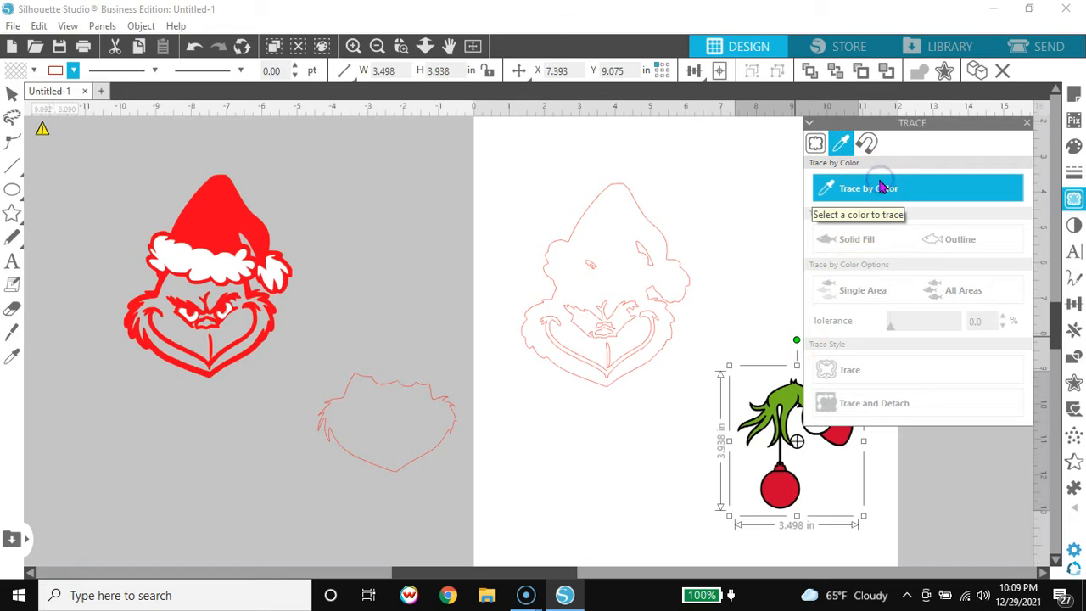
{"action": "left_click", "coordinate": [787, 397]}
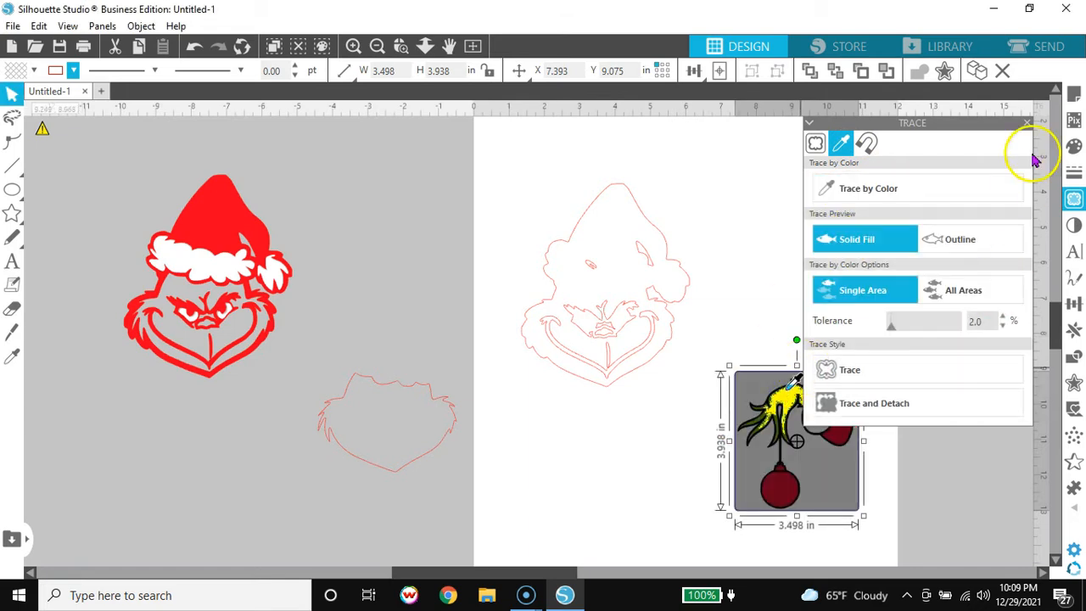
{"action": "left_click", "coordinate": [877, 493]}
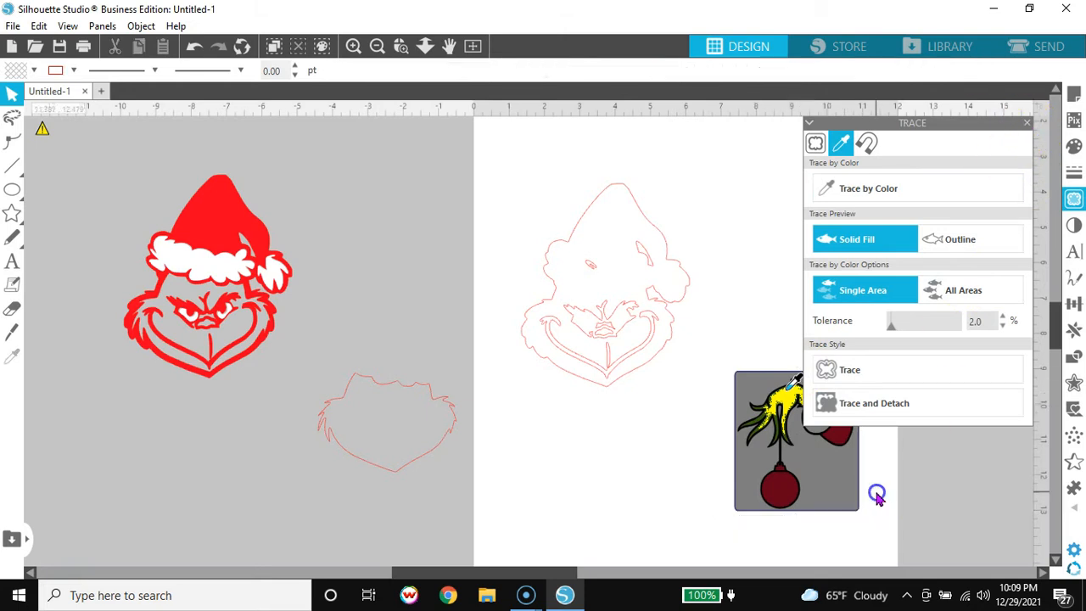
{"action": "left_click", "coordinate": [1026, 124]}
Reposition the Grinch hand image on the page closer to the traced outline and deselect it
{"action": "left_click_drag", "start_coordinate": [853, 383], "coordinate": [476, 367]}
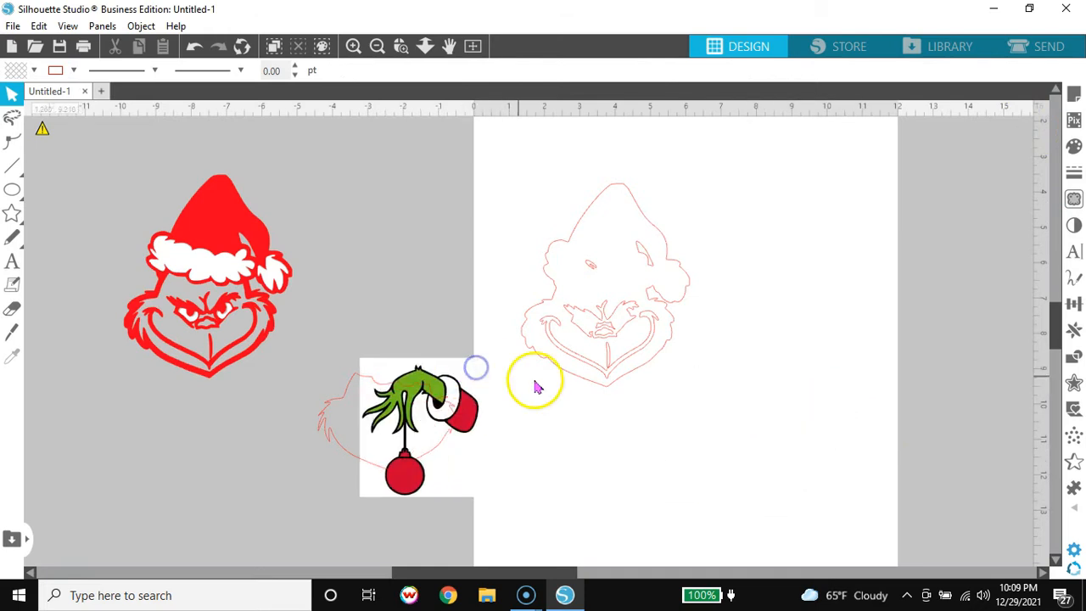
{"action": "left_click_drag", "start_coordinate": [465, 448], "coordinate": [802, 429]}
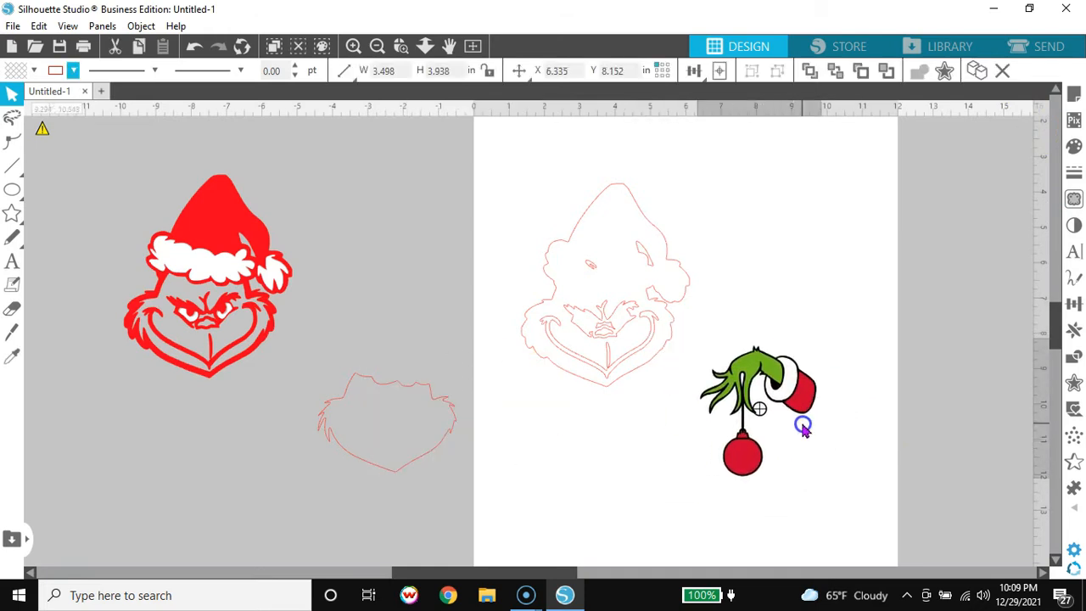
{"action": "left_click", "coordinate": [802, 429]}
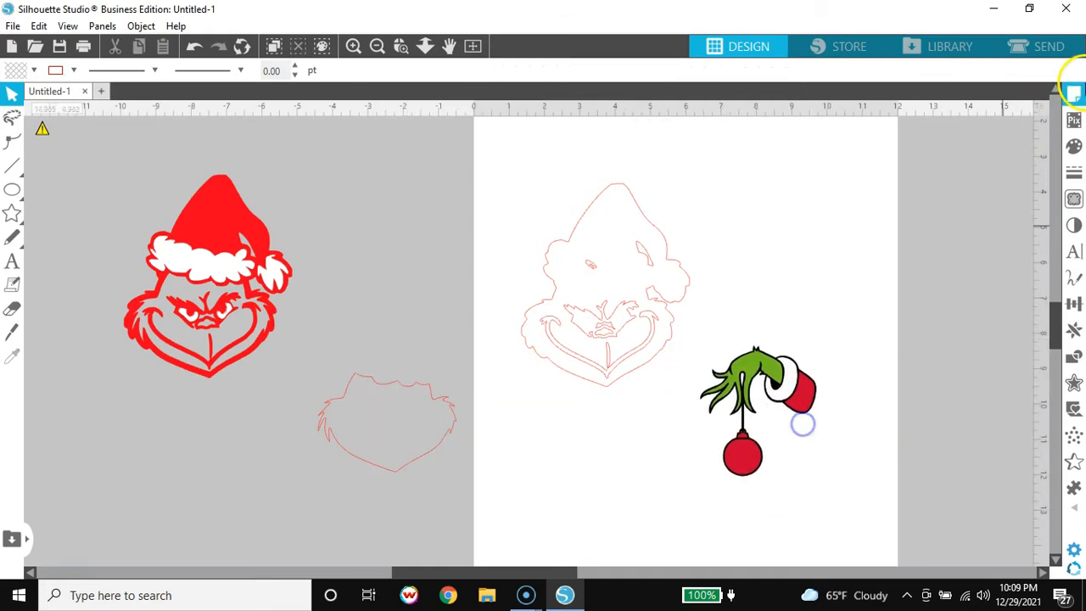
Select the traced face outline beside the red Grinch design
{"action": "left_click", "coordinate": [441, 443]}
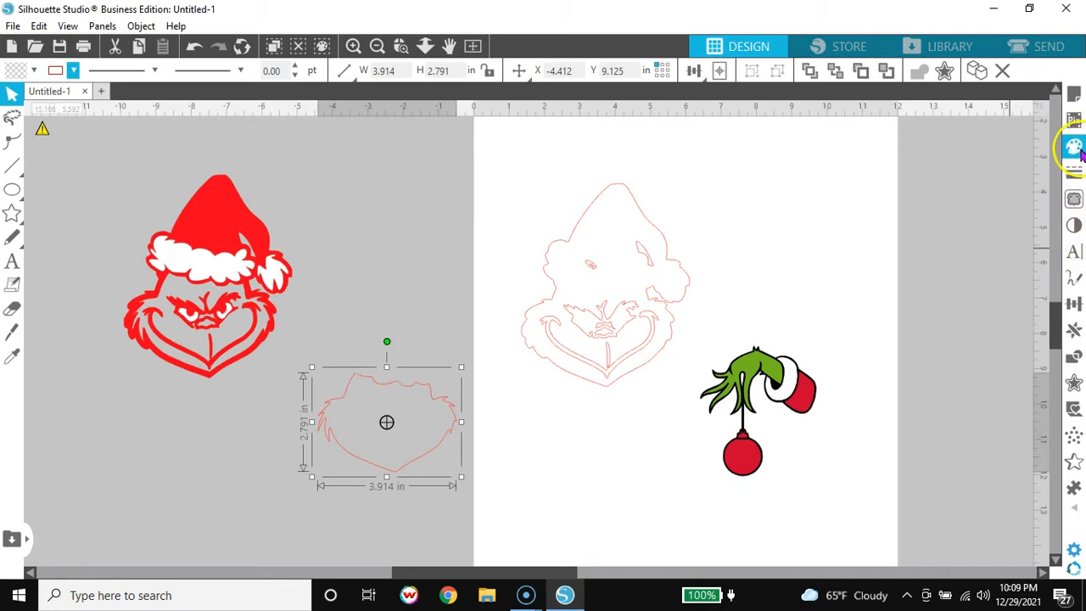
{"action": "left_click", "coordinate": [1075, 200]}
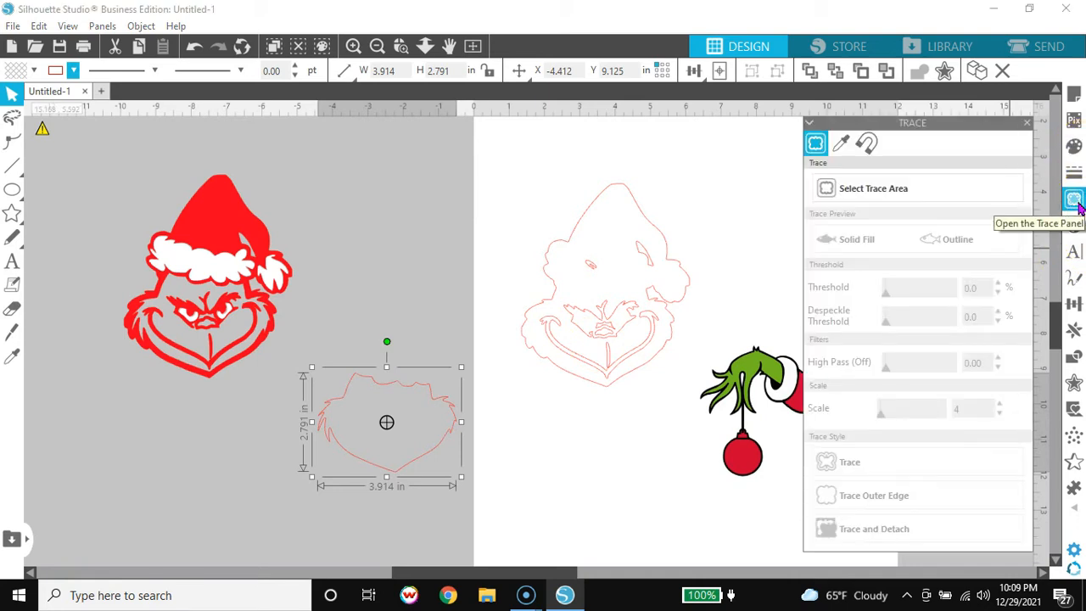
{"action": "left_click", "coordinate": [840, 148]}
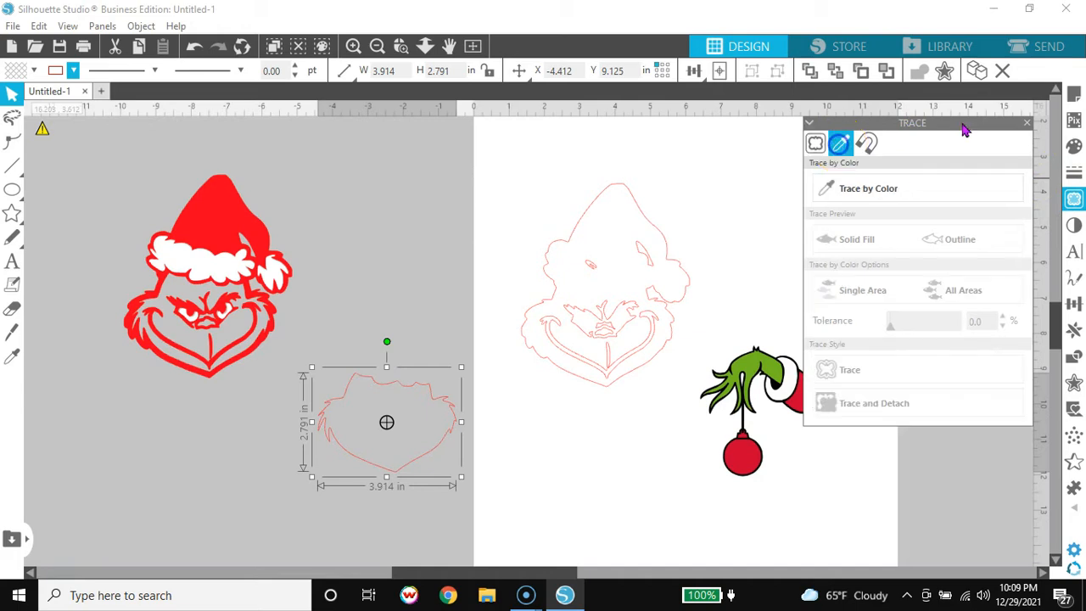
{"action": "left_click", "coordinate": [1026, 123]}
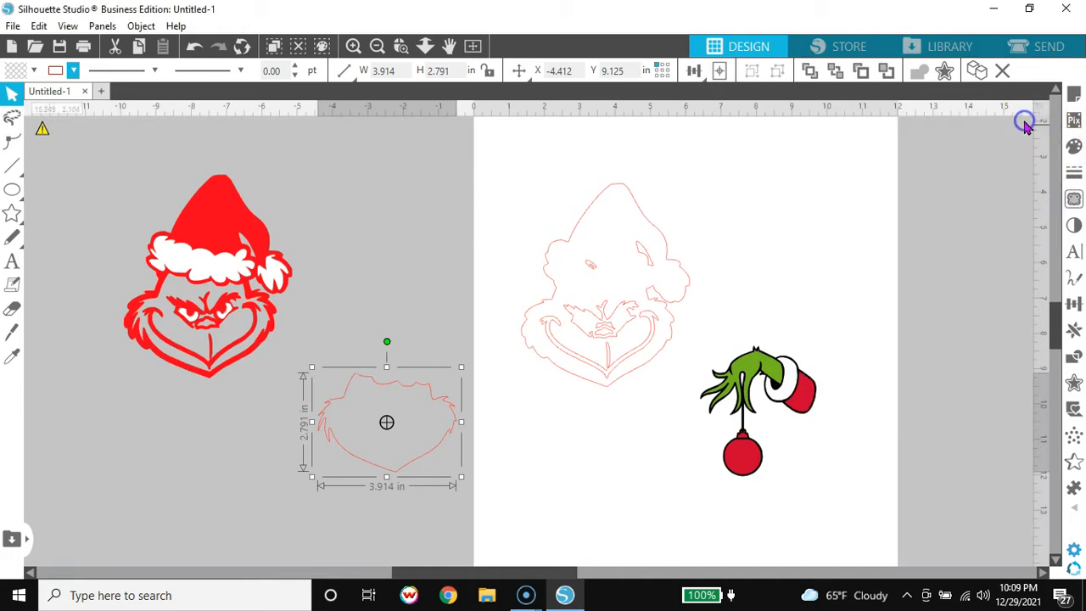
Fill the traced face shape with green sampled from the Grinch hand image and set its line color to the same green
{"action": "left_click", "coordinate": [1074, 146]}
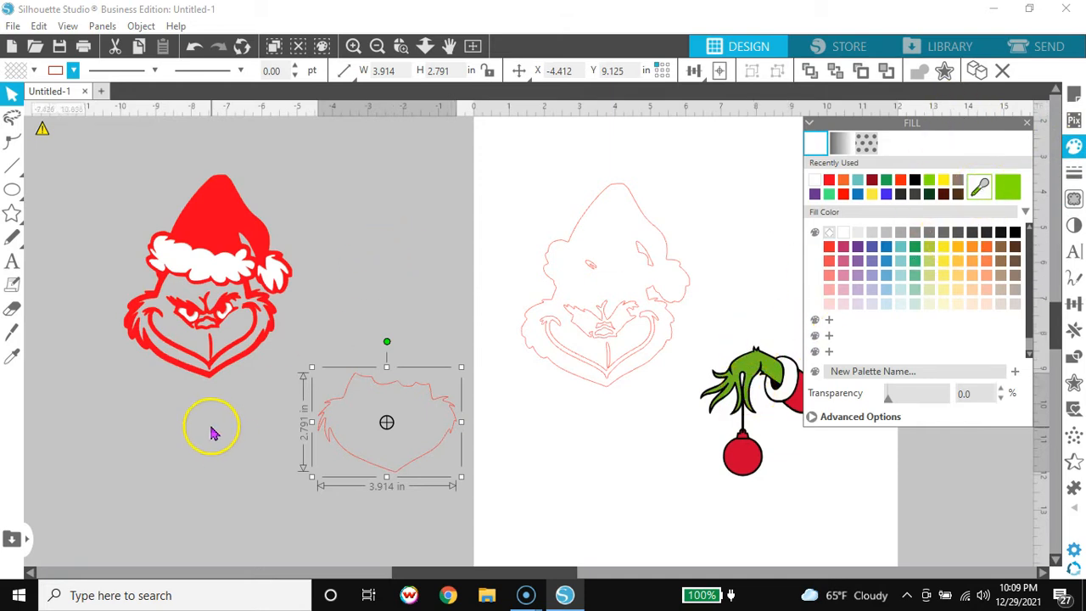
{"action": "left_click", "coordinate": [982, 189]}
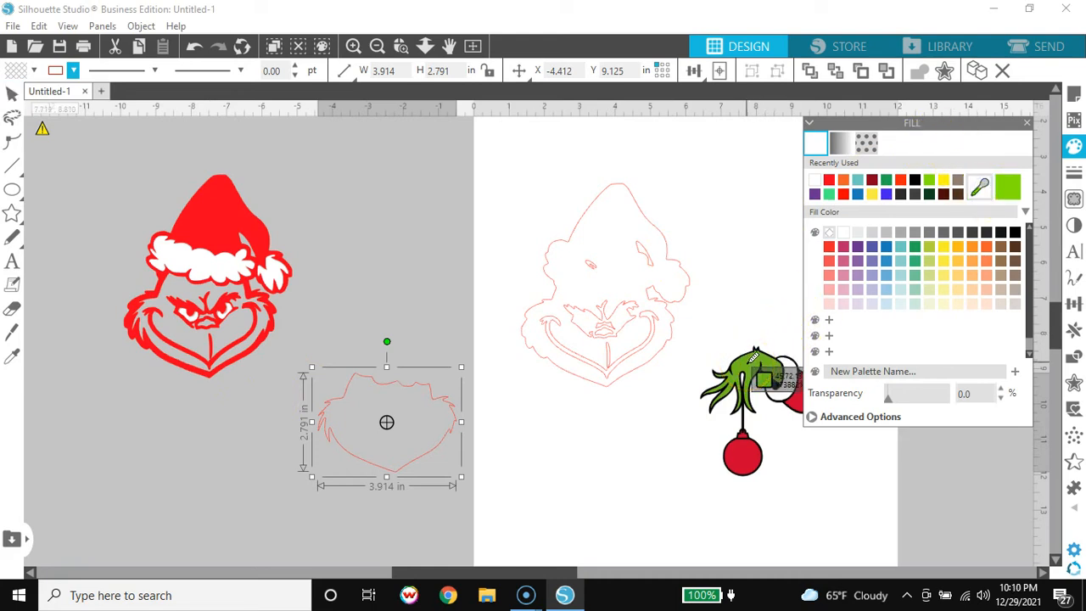
{"action": "left_click", "coordinate": [752, 358]}
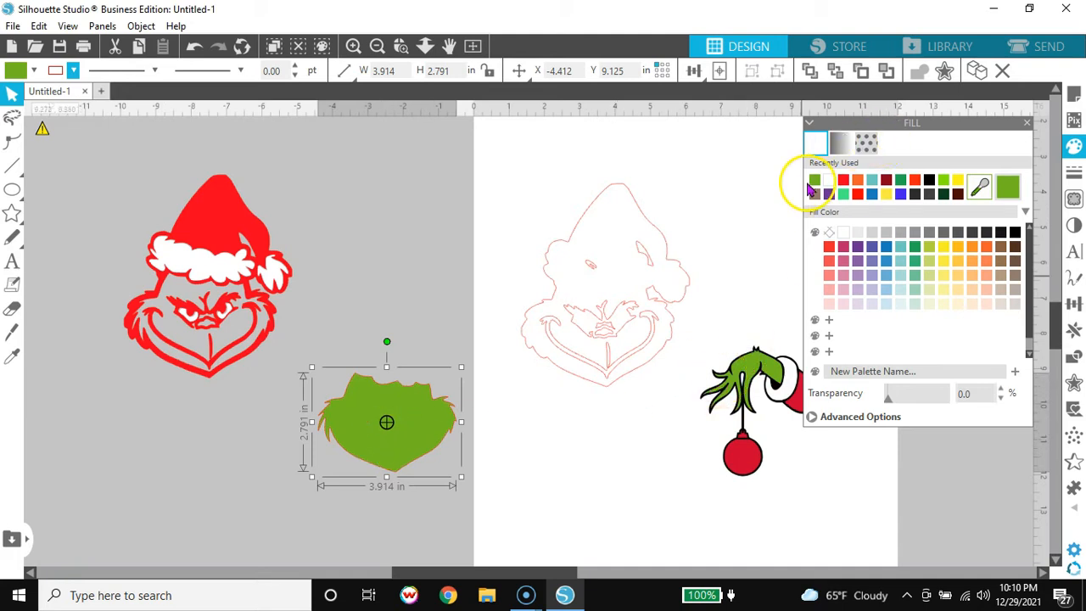
{"action": "left_click", "coordinate": [74, 70]}
{"action": "left_click", "coordinate": [57, 94]}
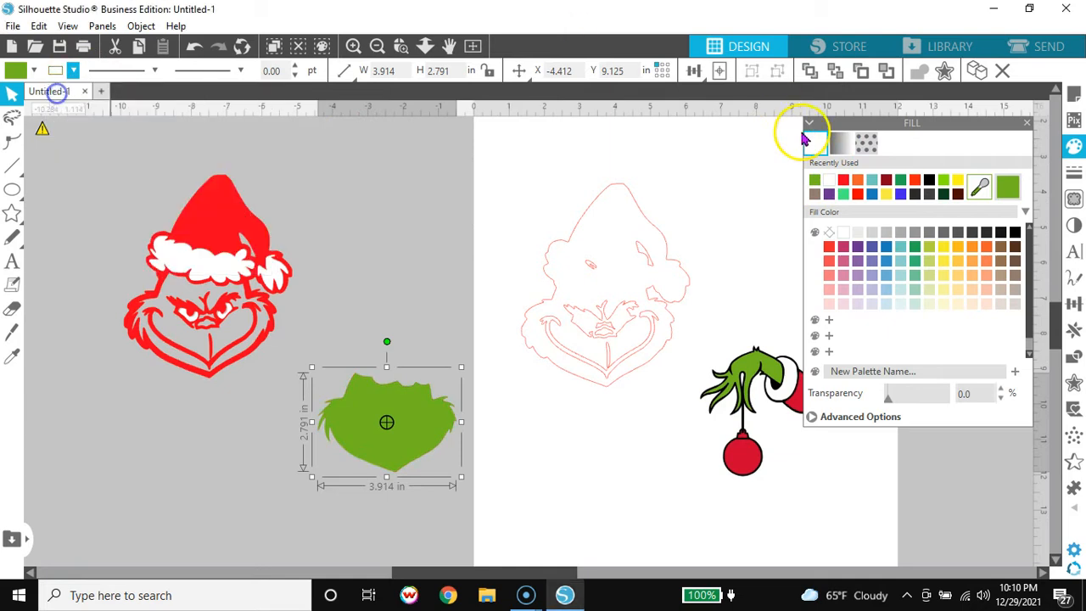
Send the green face shape to the back and fit it behind the red Grinch's face
{"action": "left_click_drag", "start_coordinate": [407, 437], "coordinate": [311, 402]}
{"action": "right_click", "coordinate": [310, 402]}
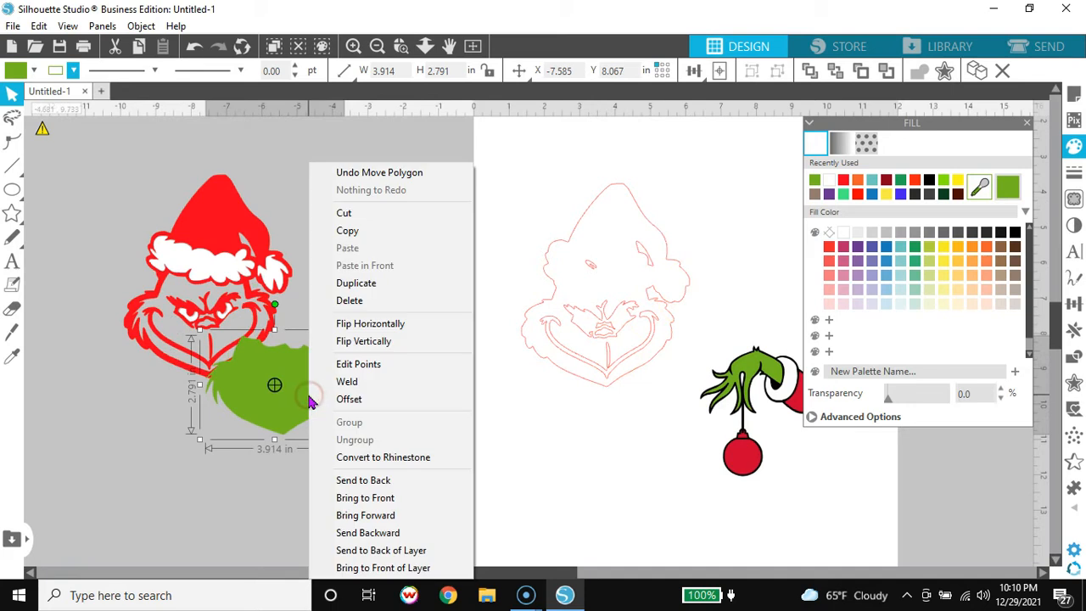
{"action": "left_click", "coordinate": [374, 487]}
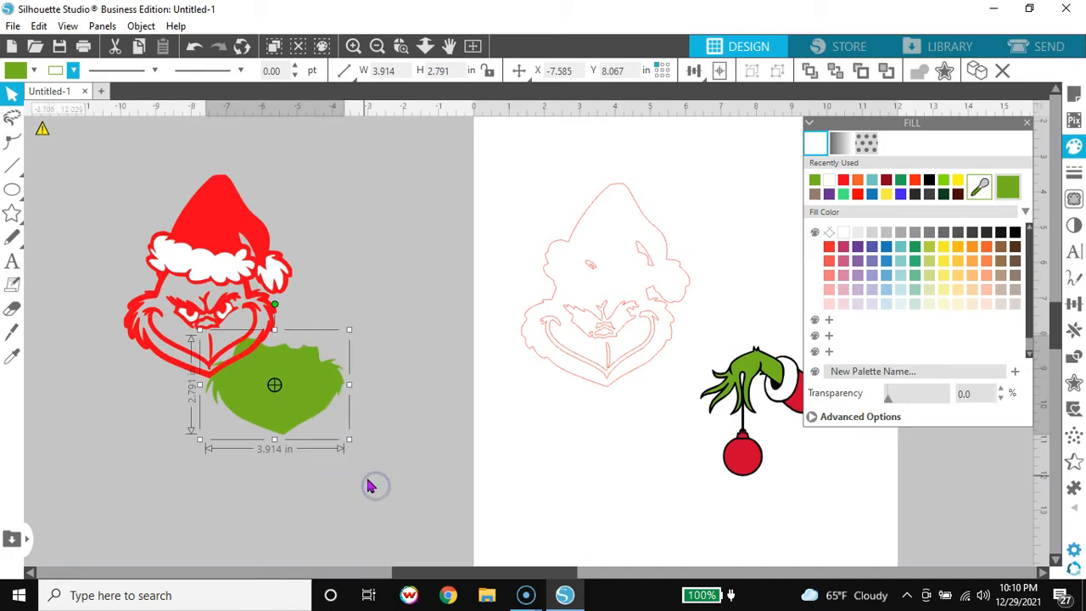
{"action": "left_click_drag", "start_coordinate": [286, 426], "coordinate": [217, 361]}
{"action": "left_click", "coordinate": [408, 427]}
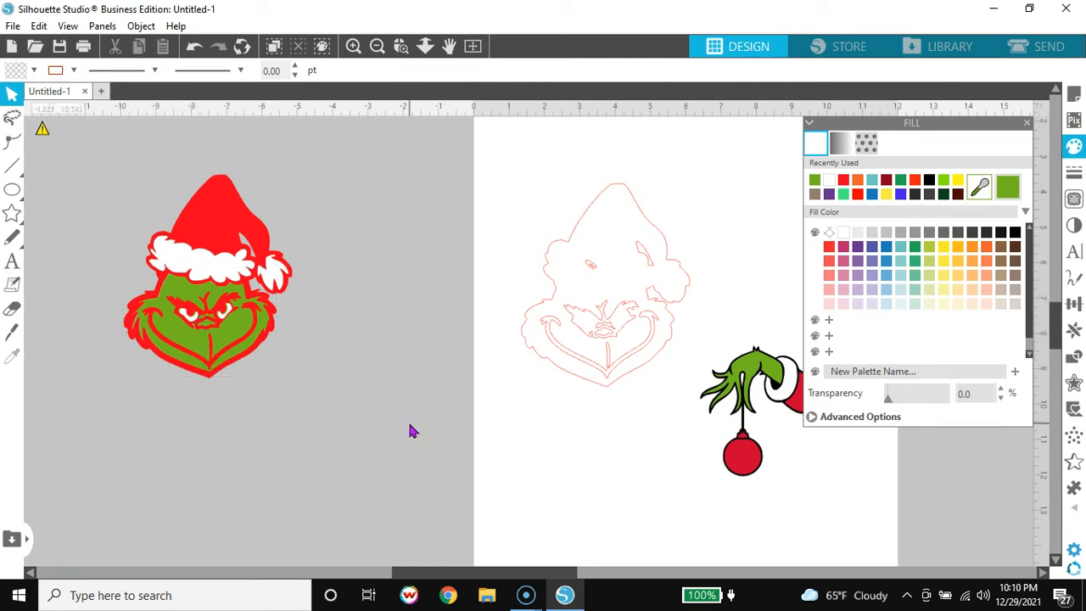
Change the red Grinch design's fill color and line color to black
{"action": "left_click", "coordinate": [223, 217]}
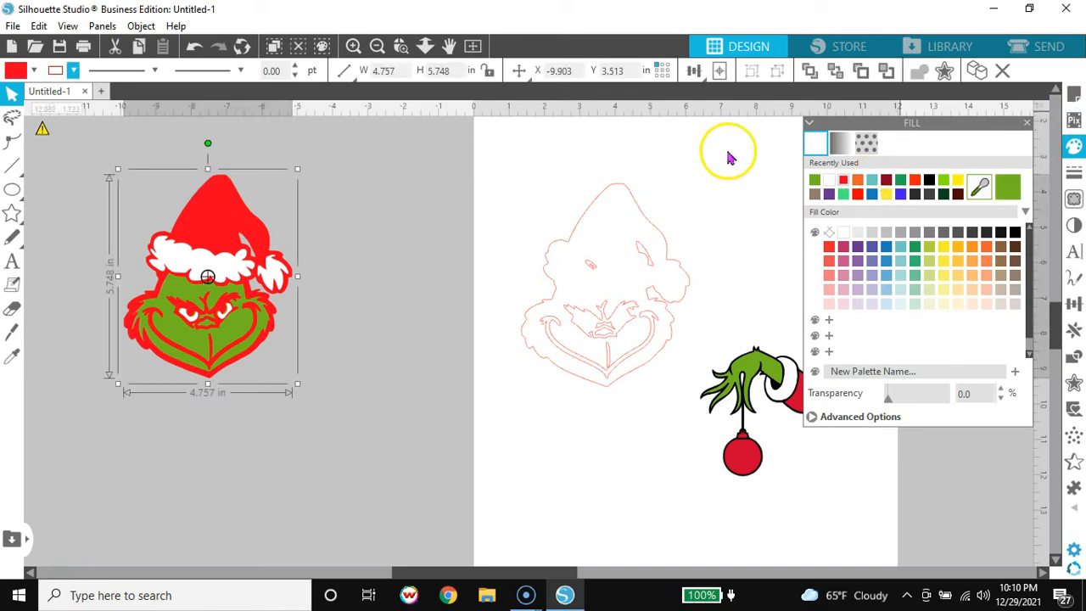
{"action": "left_click", "coordinate": [1026, 126]}
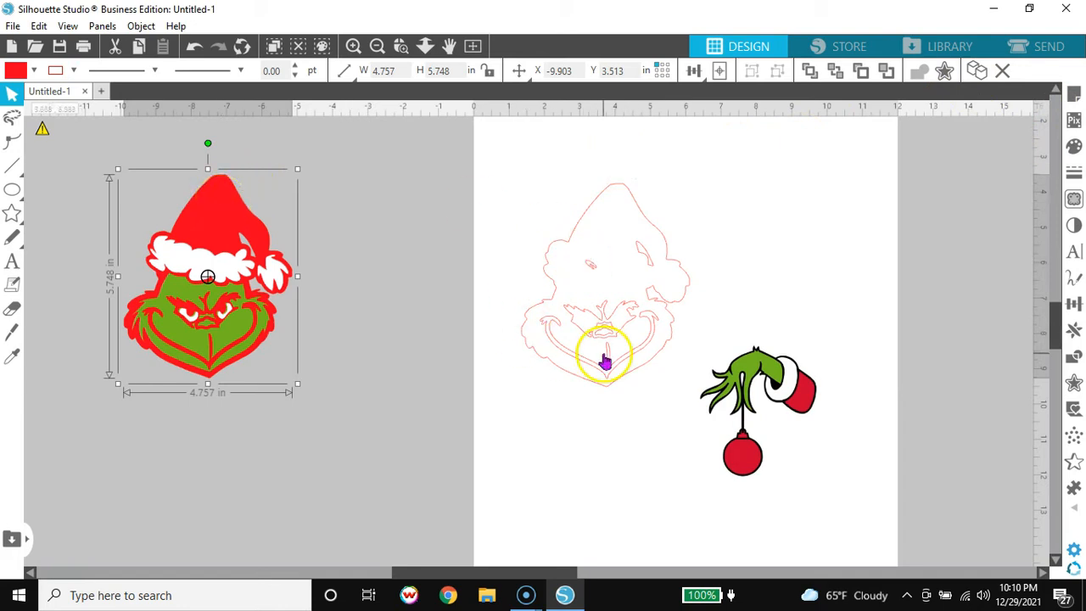
{"action": "left_click", "coordinate": [219, 209]}
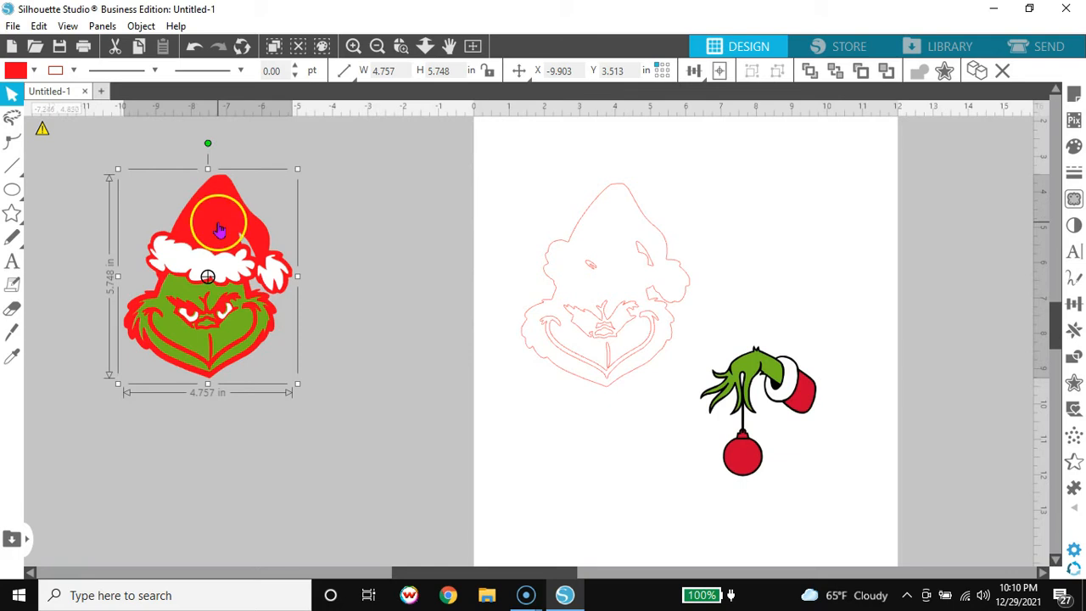
{"action": "left_click", "coordinate": [34, 70]}
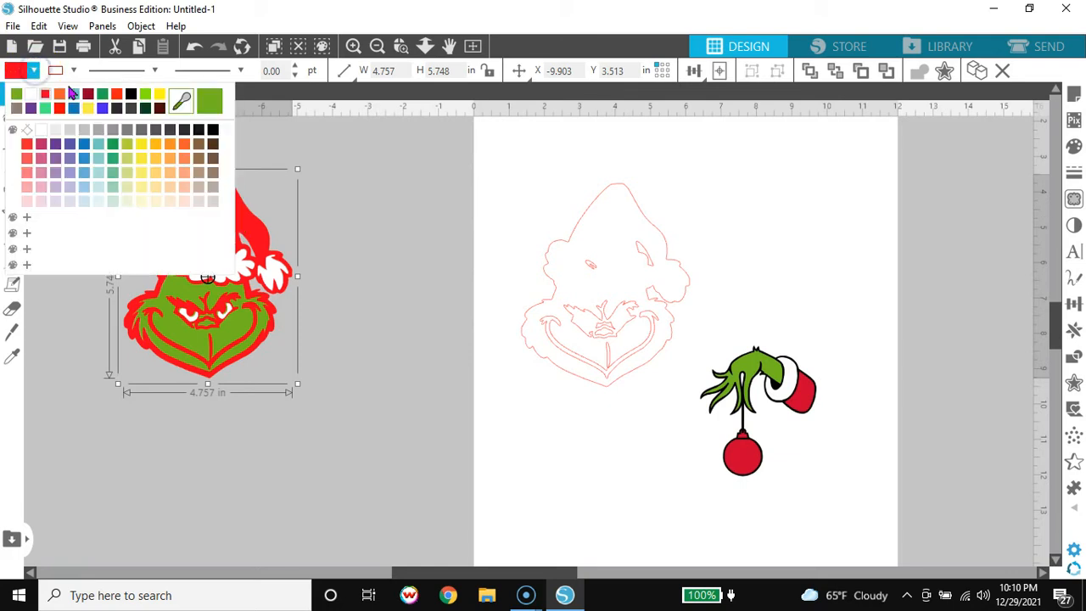
{"action": "left_click", "coordinate": [131, 93]}
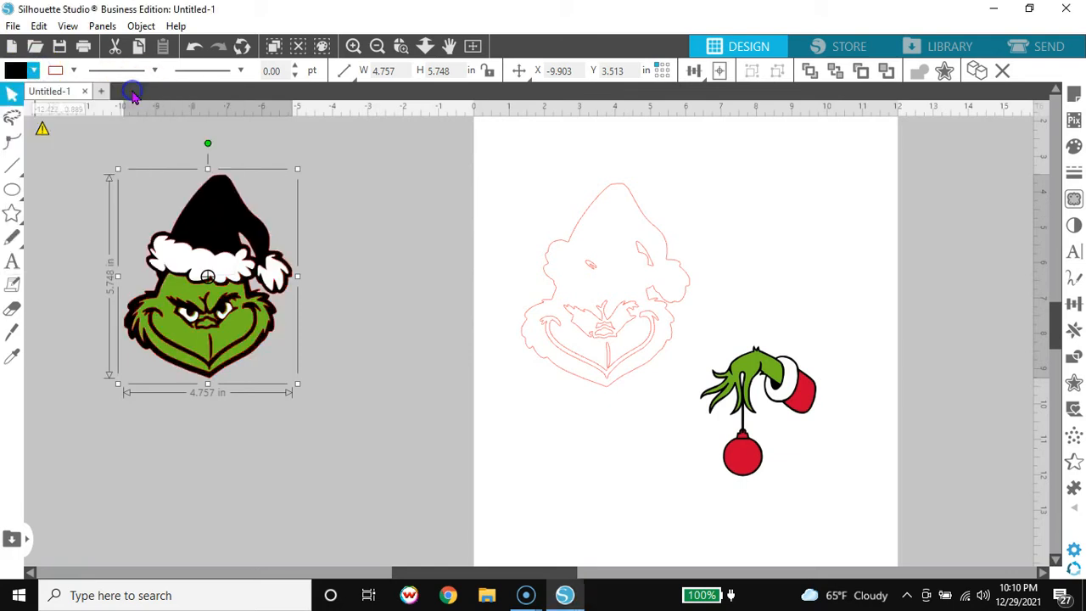
{"action": "left_click", "coordinate": [74, 72]}
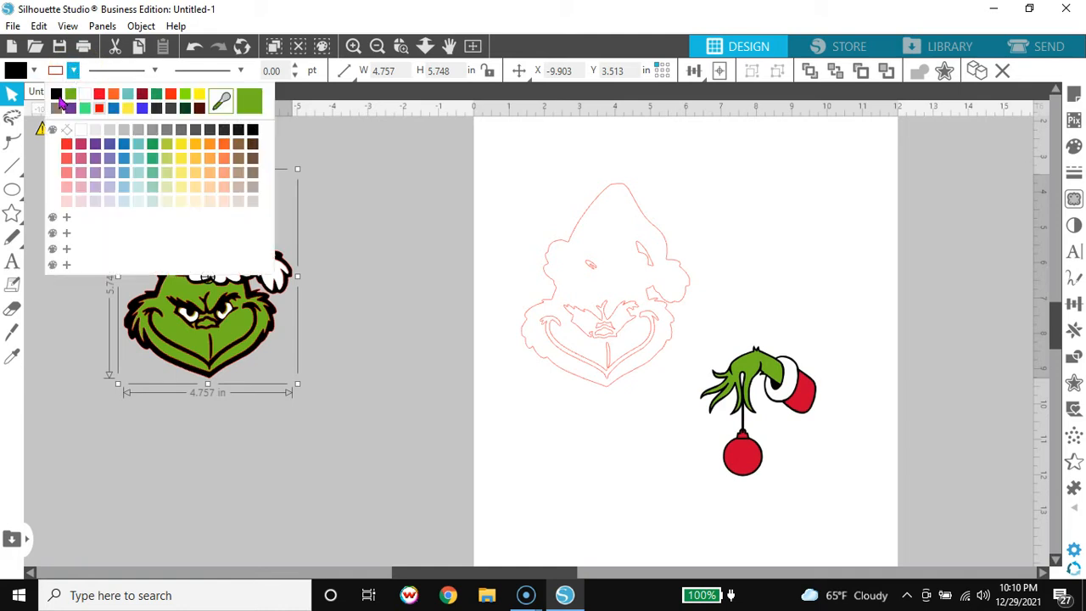
{"action": "left_click", "coordinate": [57, 93]}
{"action": "left_click", "coordinate": [337, 331]}
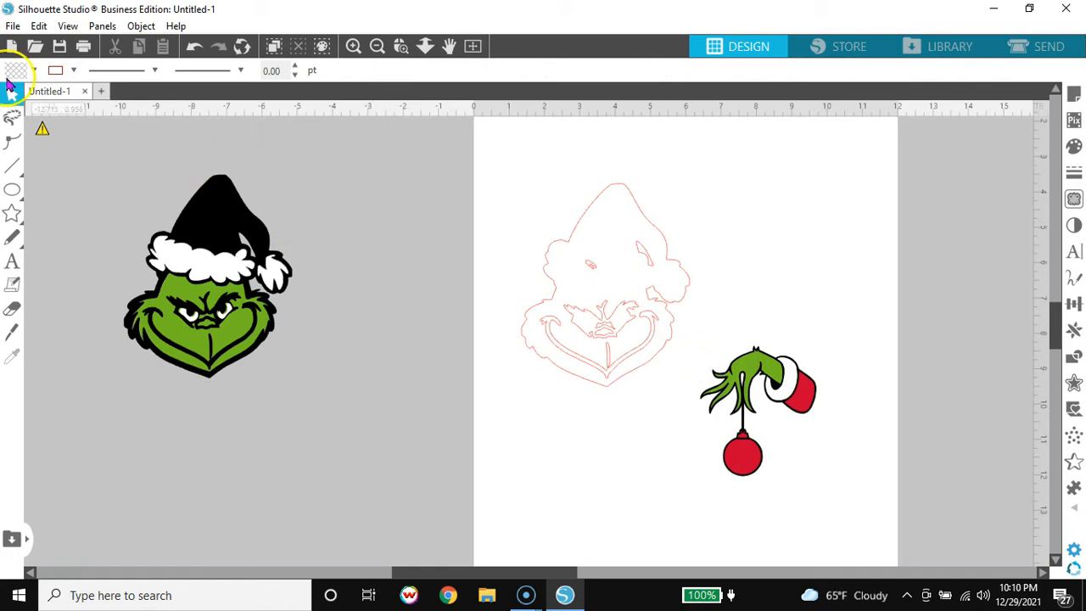
Merge the grinch image from the Desktop into the document and move it below and beside the layered Grinch
{"action": "left_click", "coordinate": [12, 26]}
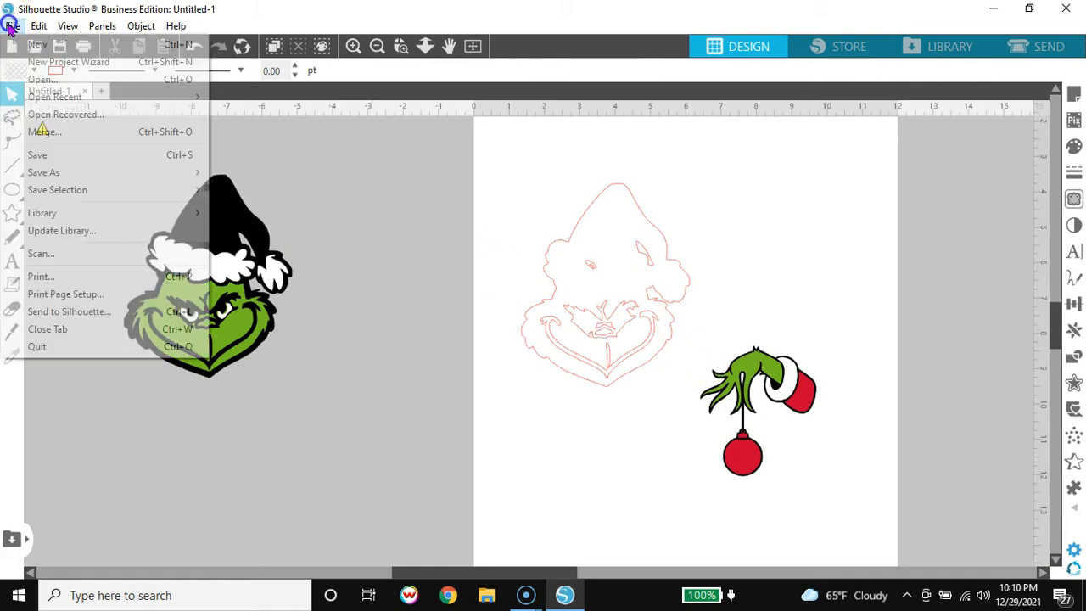
{"action": "left_click", "coordinate": [45, 132]}
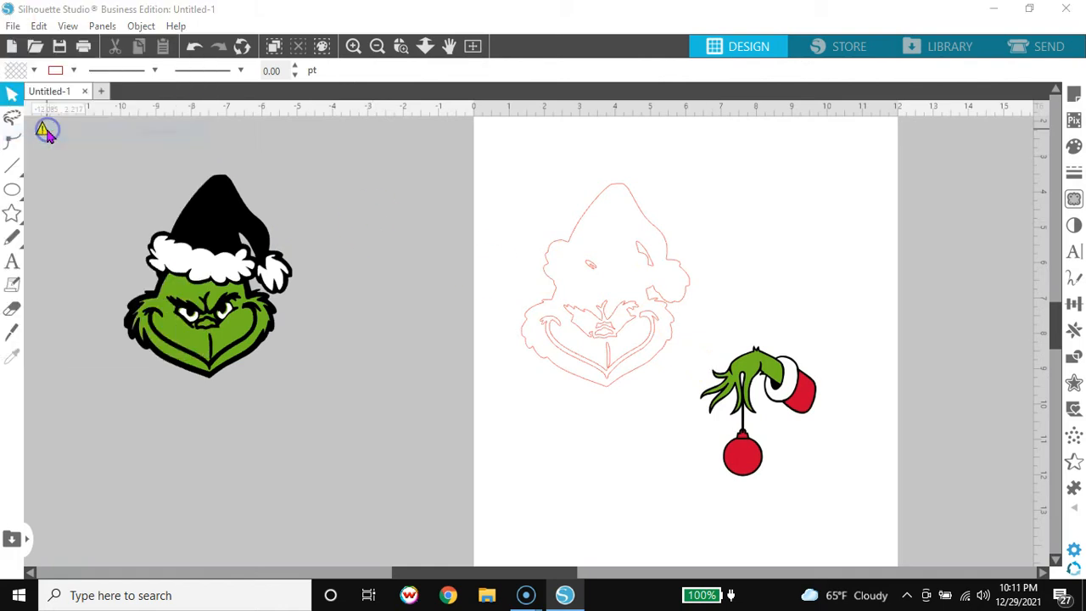
{"action": "left_click_drag", "start_coordinate": [933, 159], "coordinate": [957, 259]}
{"action": "left_click", "coordinate": [689, 208]}
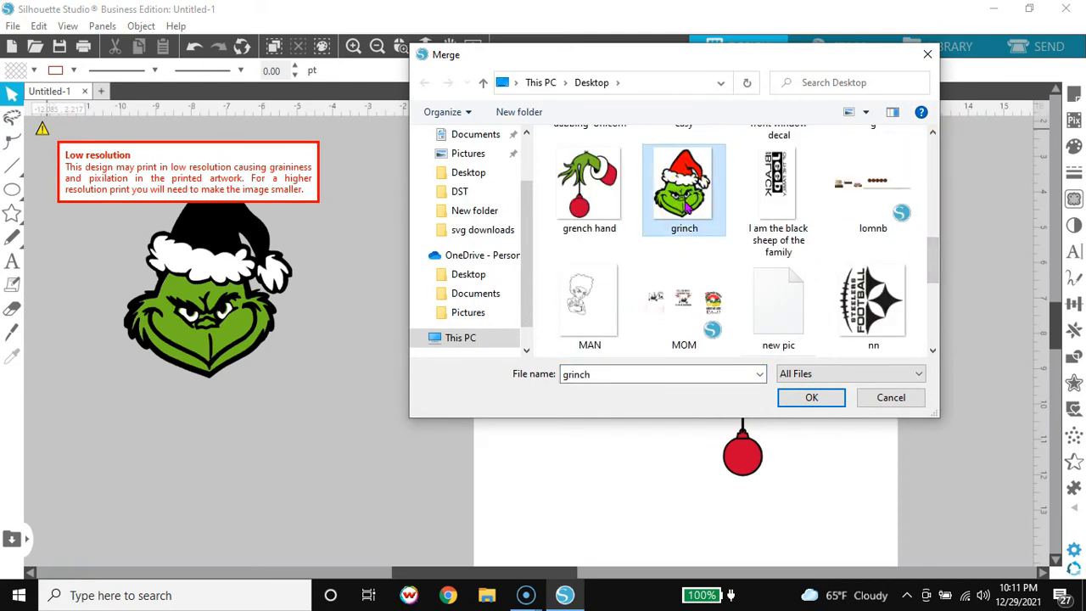
{"action": "double_click", "coordinate": [689, 209]}
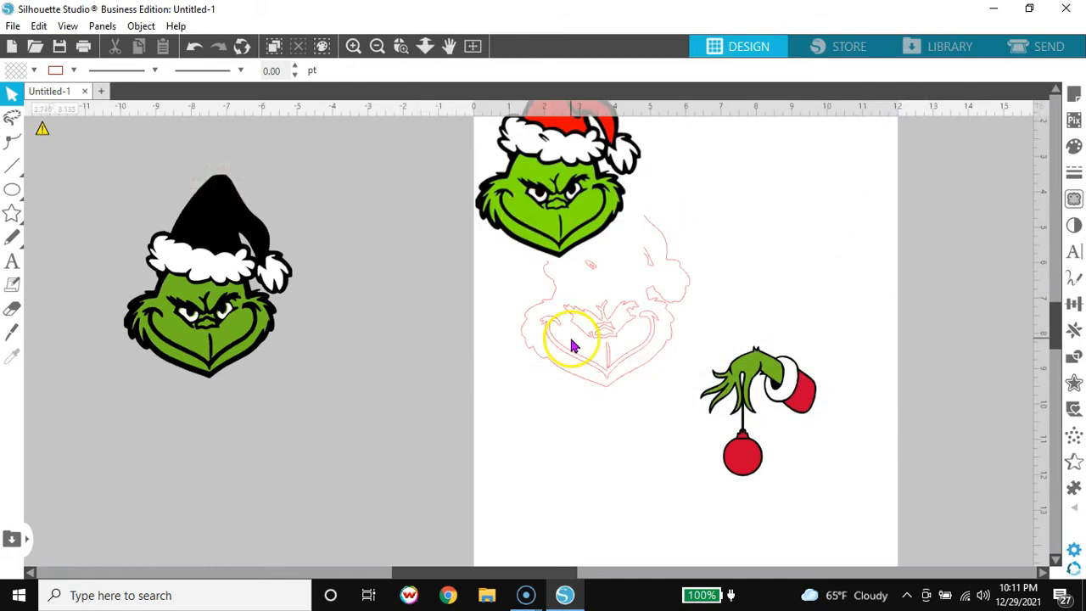
{"action": "mouse_move", "coordinate": [551, 250]}
{"action": "left_mouse_down"}
{"action": "mouse_move", "coordinate": [416, 479]}
{"action": "mouse_move", "coordinate": [419, 387]}
{"action": "mouse_move", "coordinate": [388, 495]}
{"action": "left_mouse_up"}
{"action": "mouse_move", "coordinate": [679, 193]}
{"action": "left_mouse_down"}
{"action": "mouse_move", "coordinate": [667, 254]}
{"action": "mouse_move", "coordinate": [583, 409]}
{"action": "left_mouse_up"}
{"action": "left_click", "coordinate": [919, 167]}
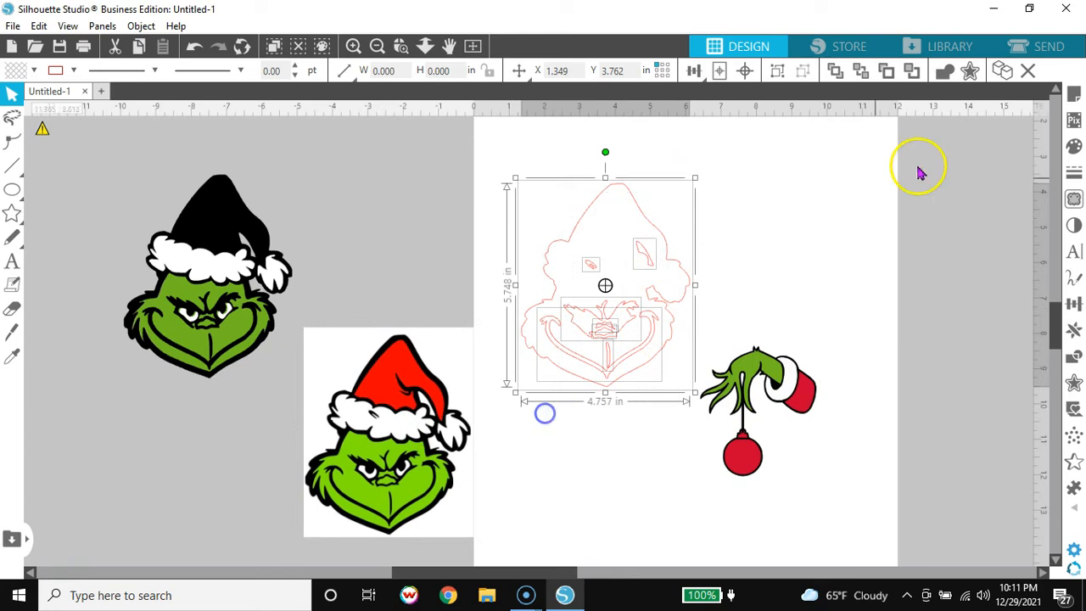
Set the small fur detail's fill and line color to black and place it on the white hat trim of the layered Grinch
{"action": "left_click", "coordinate": [598, 272]}
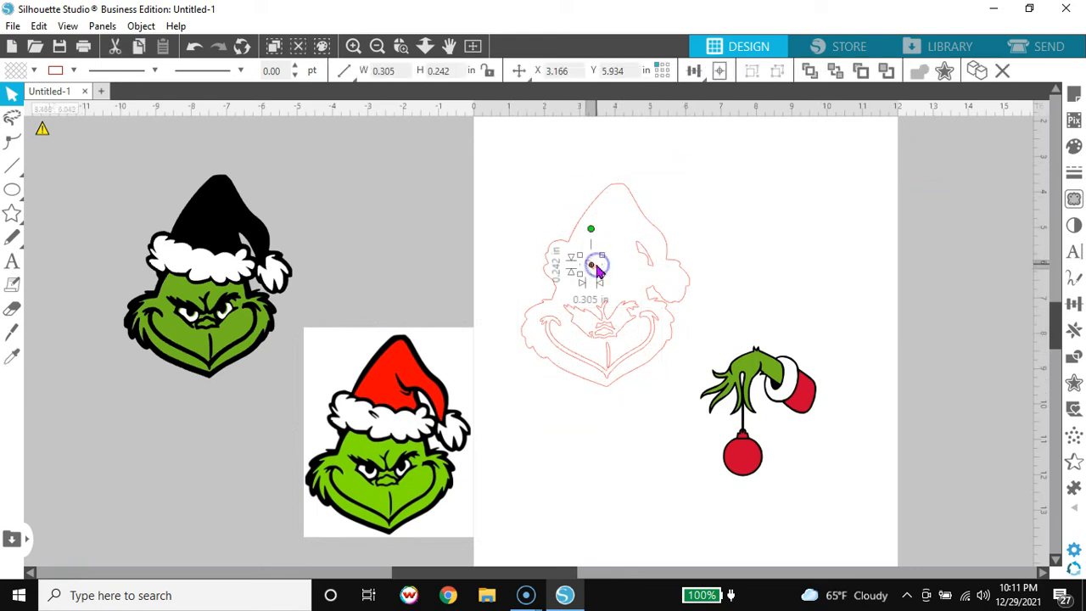
{"action": "left_click", "coordinate": [33, 71]}
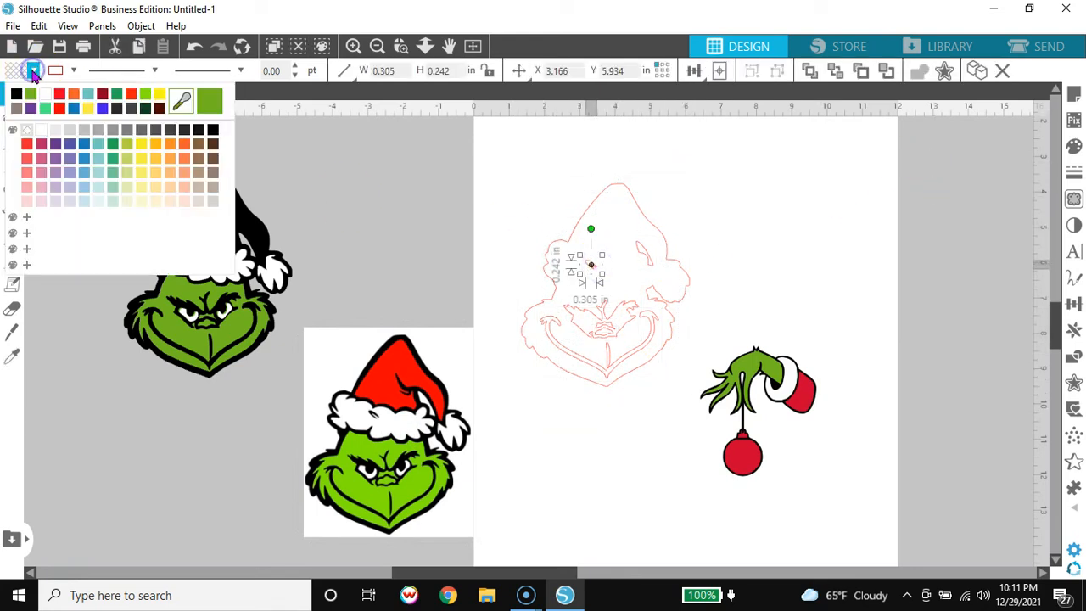
{"action": "left_click", "coordinate": [17, 94]}
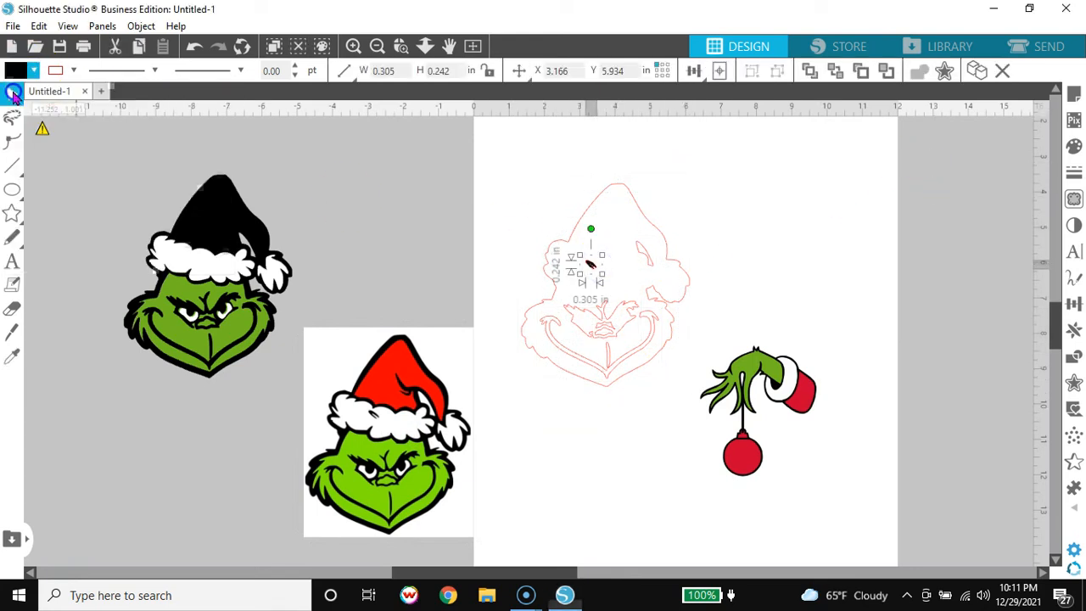
{"action": "left_click", "coordinate": [74, 70]}
{"action": "left_click", "coordinate": [59, 93]}
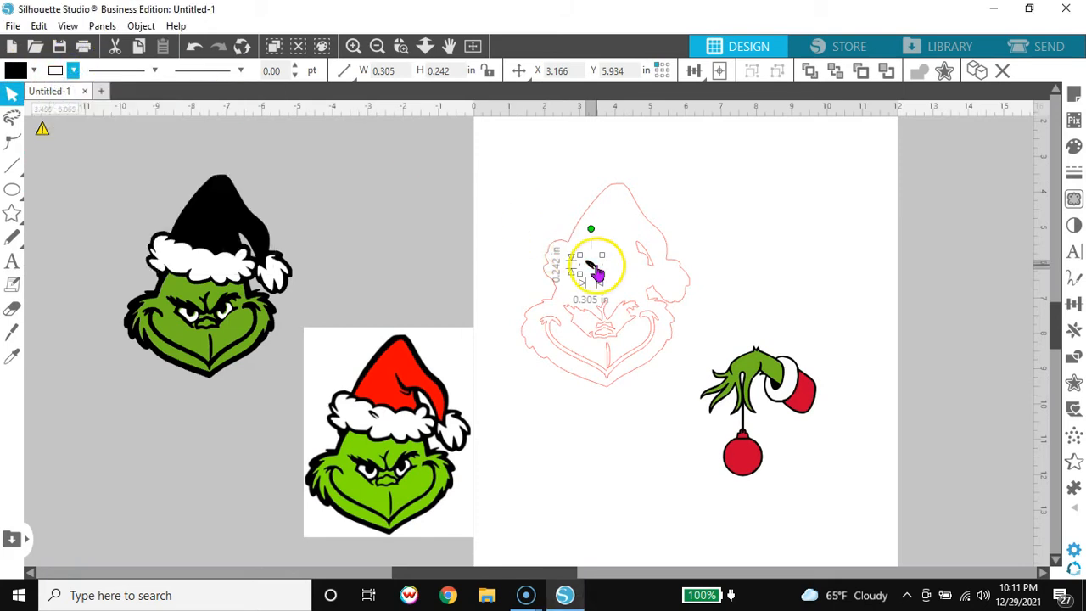
{"action": "left_click_drag", "start_coordinate": [601, 273], "coordinate": [182, 258]}
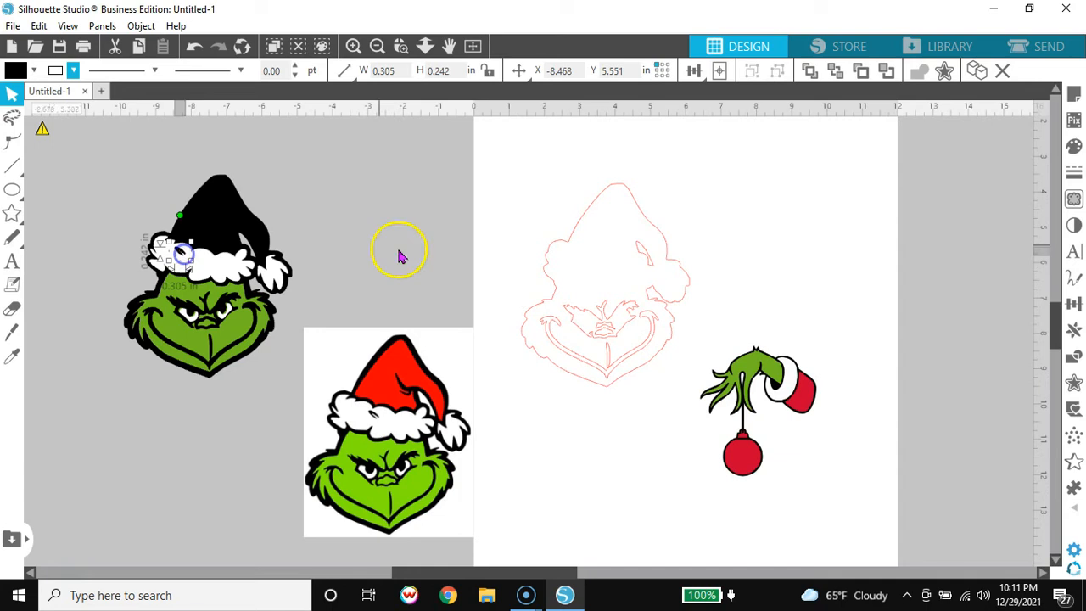
Delete the remaining traced outline pieces and move the full-color Grinch image into their place on the page
{"action": "left_click_drag", "start_coordinate": [446, 384], "coordinate": [425, 419]}
{"action": "left_click", "coordinate": [511, 233]}
{"action": "left_click_drag", "start_coordinate": [521, 178], "coordinate": [632, 351]}
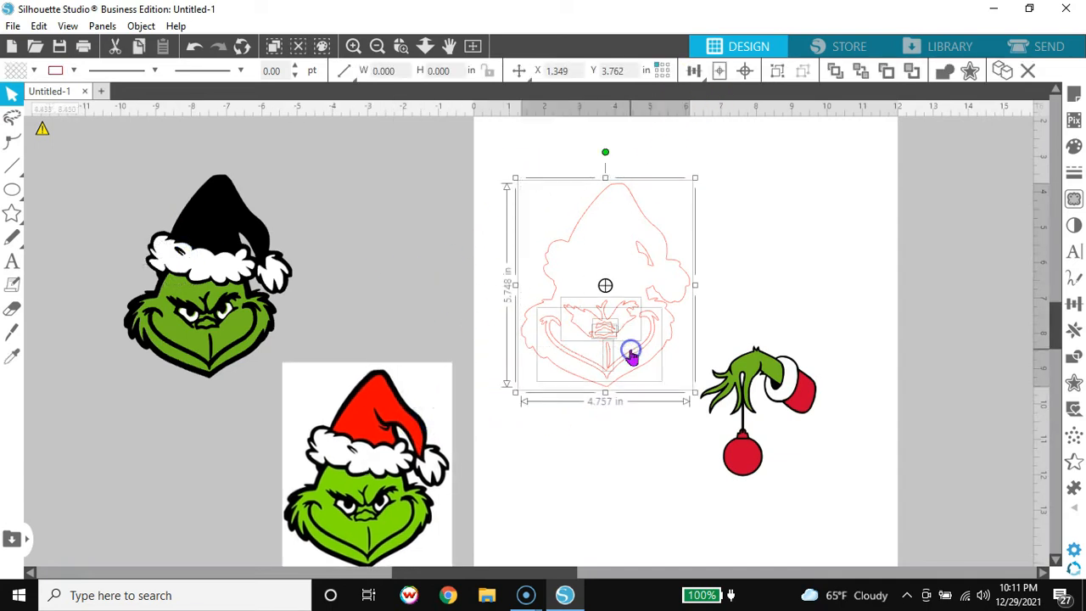
{"action": "key", "text": "Delete"}
{"action": "left_click", "coordinate": [653, 255]}
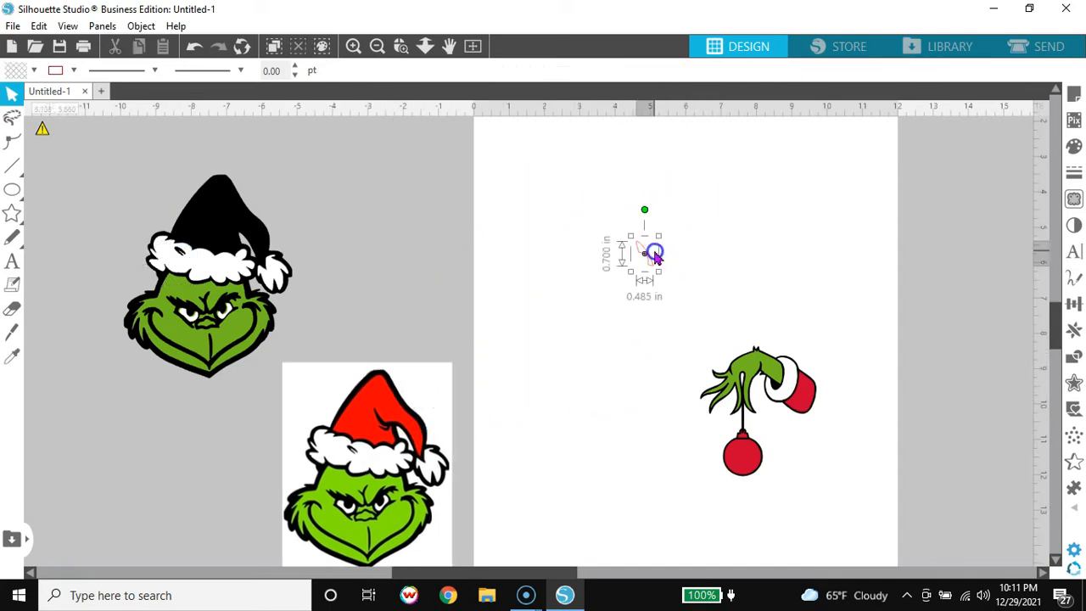
{"action": "key", "text": "Delete"}
{"action": "left_click_drag", "start_coordinate": [323, 459], "coordinate": [553, 248]}
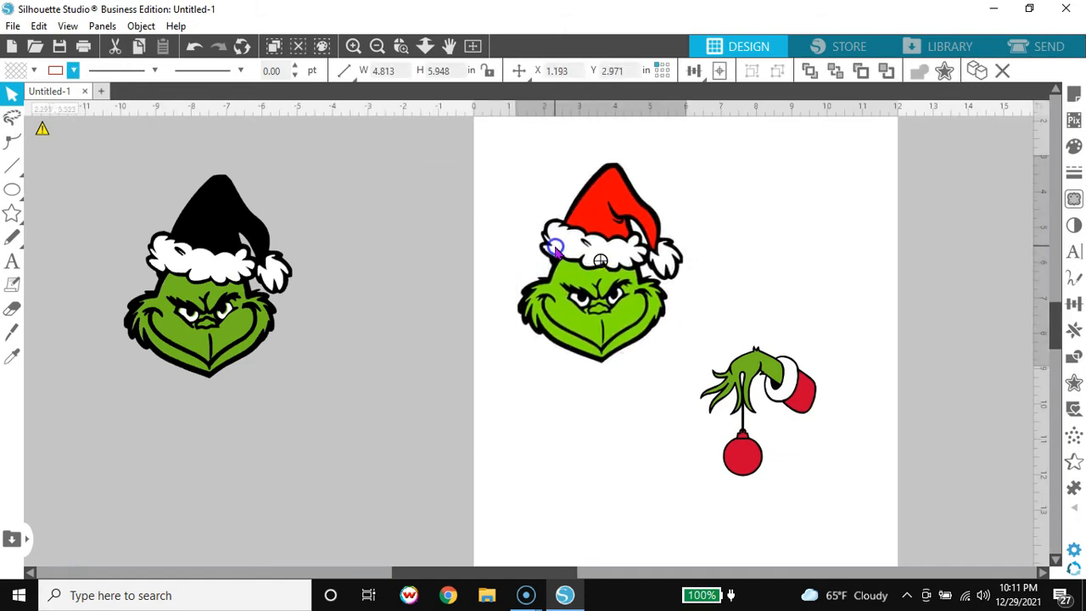
{"action": "left_click", "coordinate": [711, 229]}
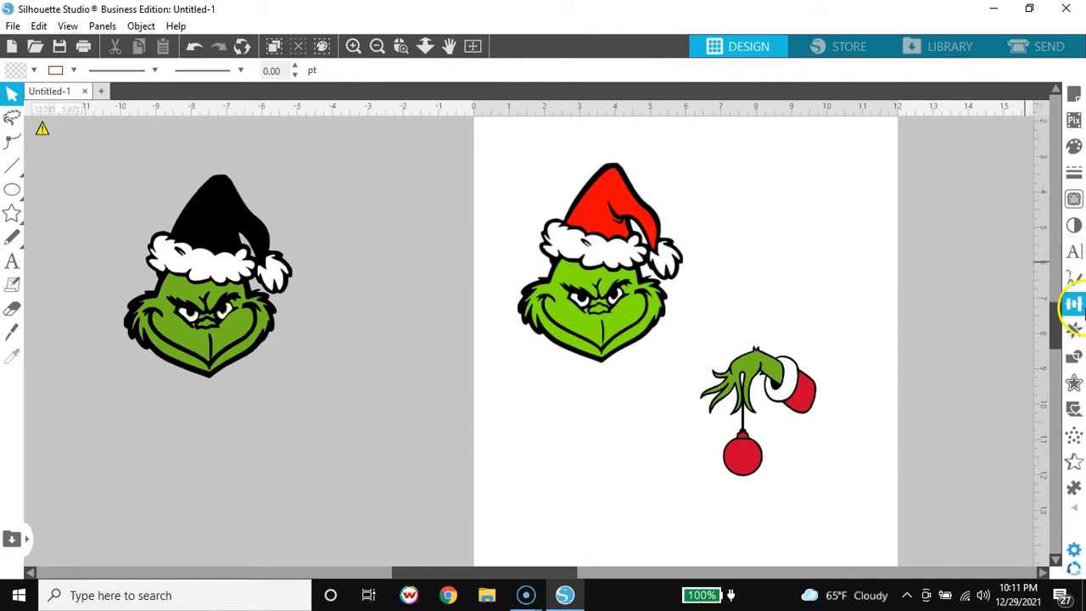
Trace the red hat of the full-color Grinch image by color as a single area with 22% tolerance
{"action": "left_click", "coordinate": [1074, 202]}
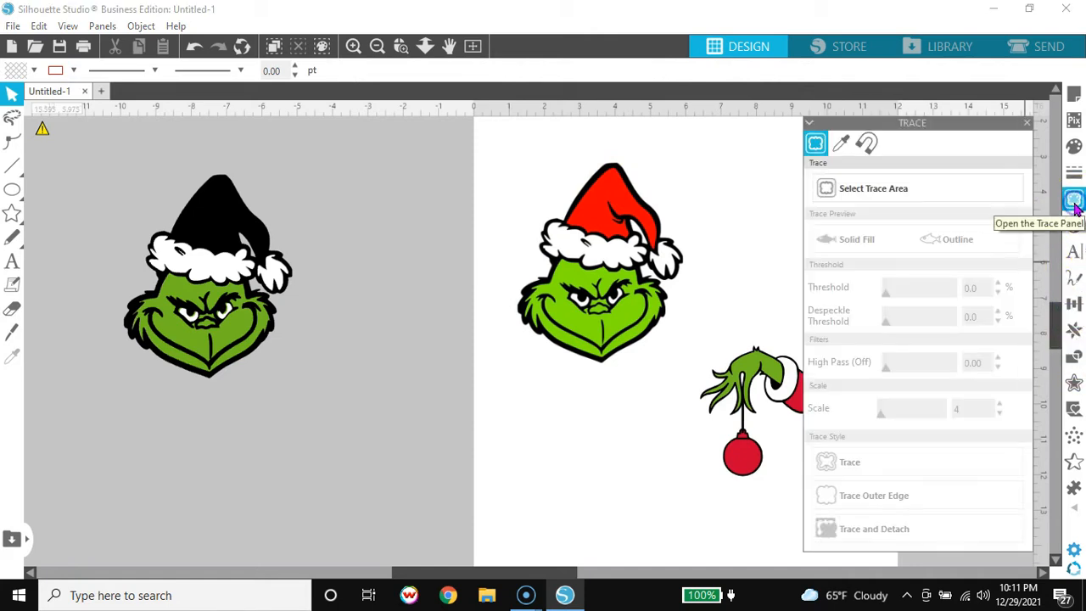
{"action": "left_click", "coordinate": [841, 144]}
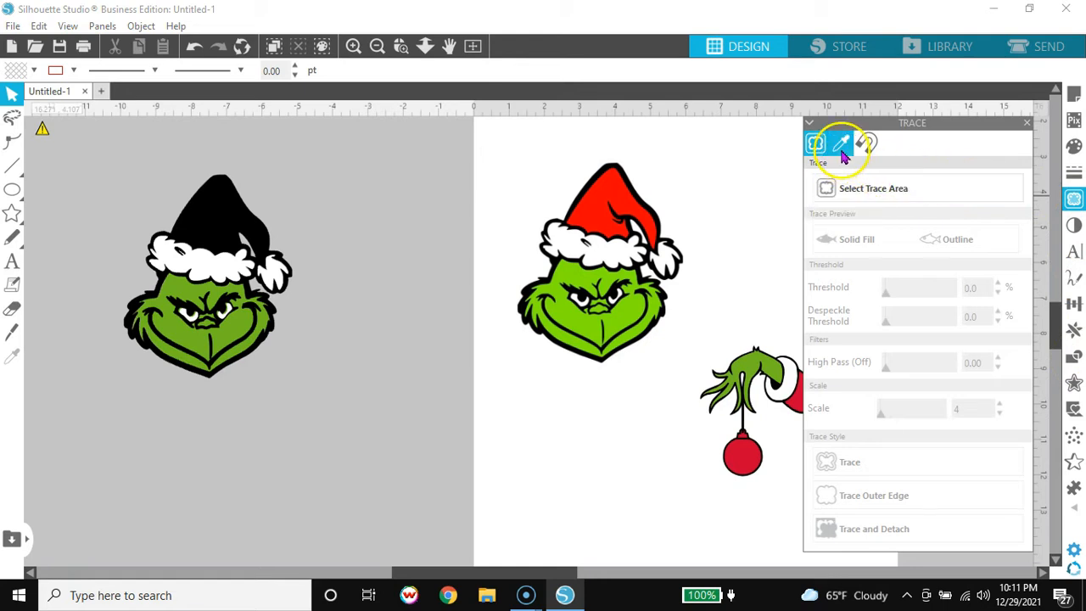
{"action": "left_click", "coordinate": [859, 186]}
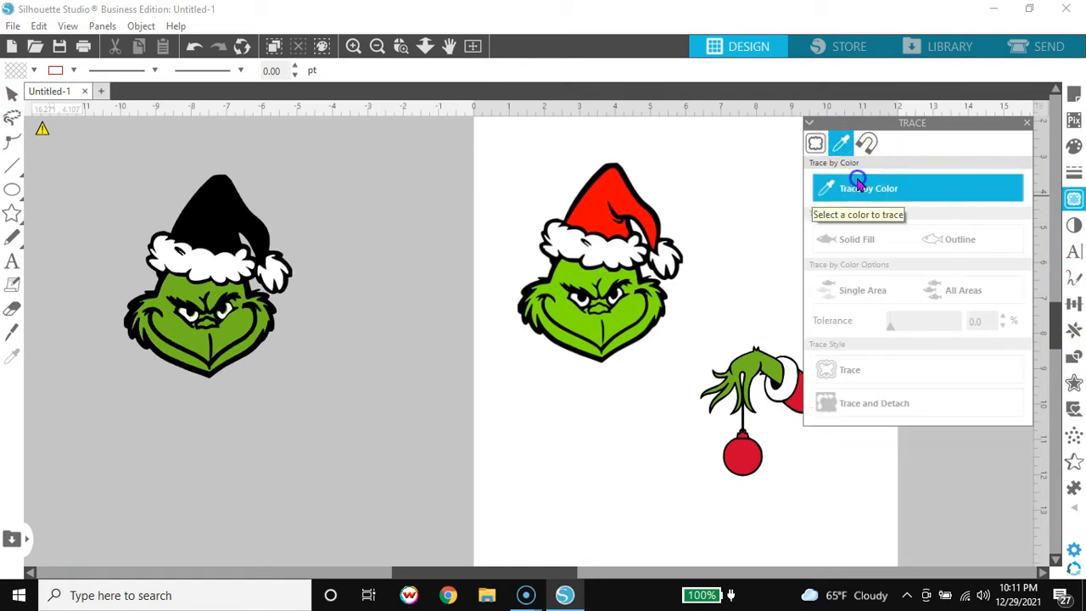
{"action": "left_click", "coordinate": [608, 188]}
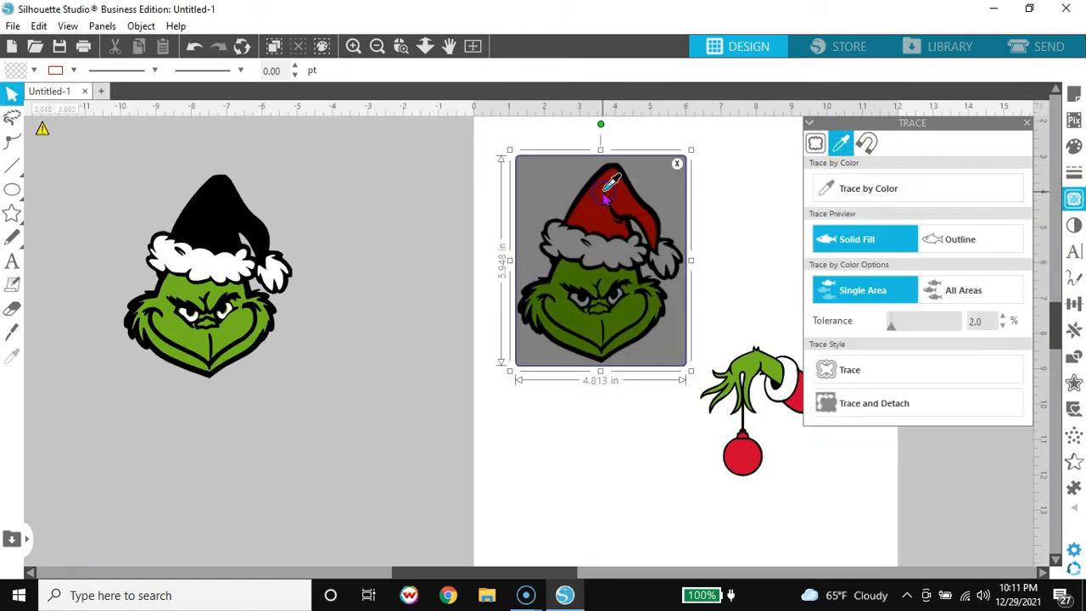
{"action": "left_click", "coordinate": [608, 189]}
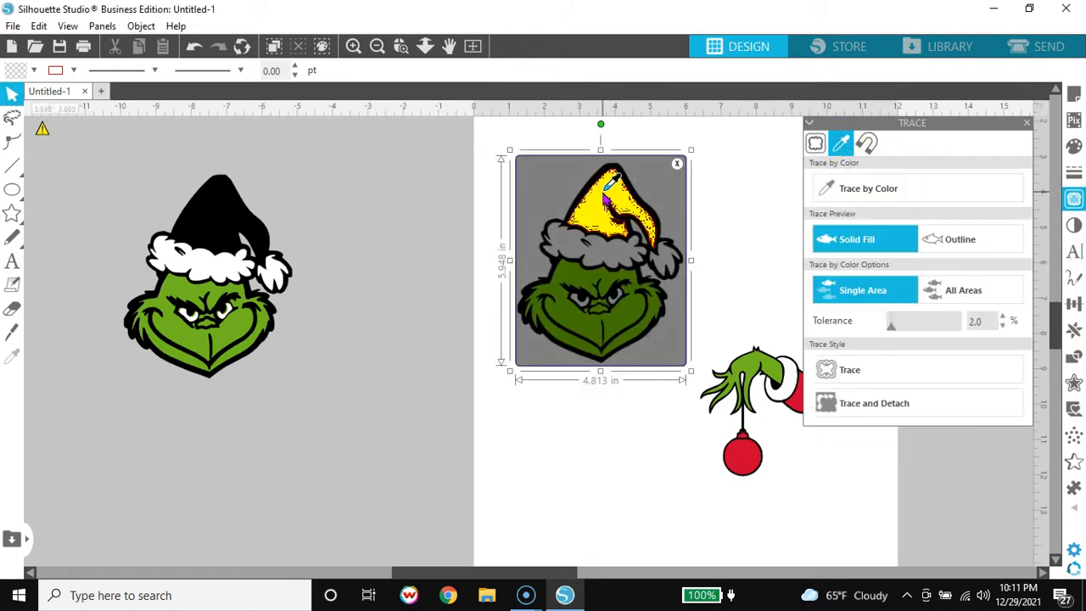
{"action": "left_click", "coordinate": [1006, 319]}
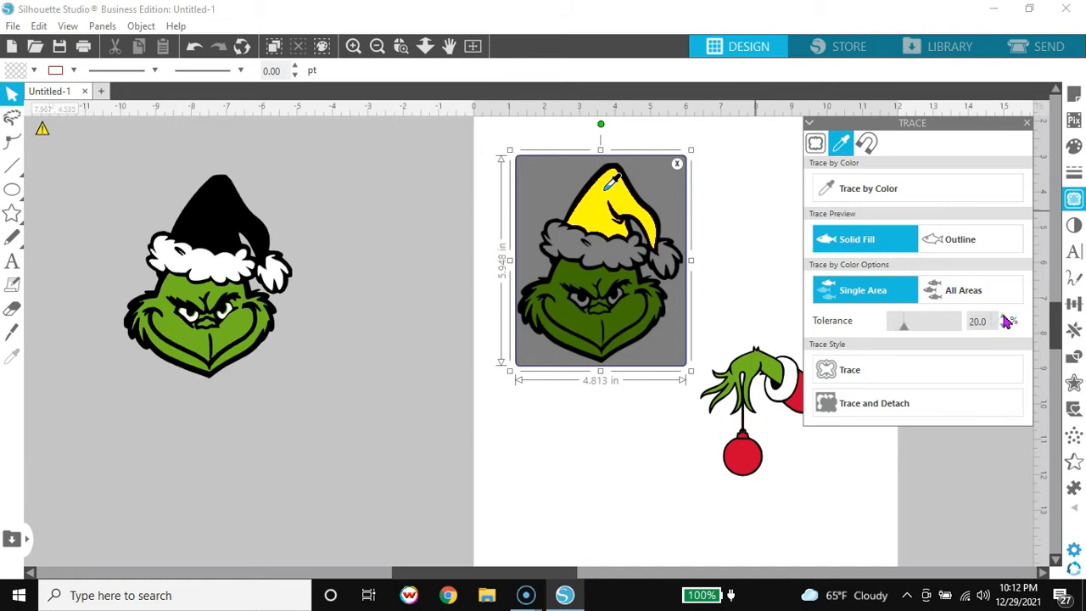
{"action": "left_click", "coordinate": [937, 373]}
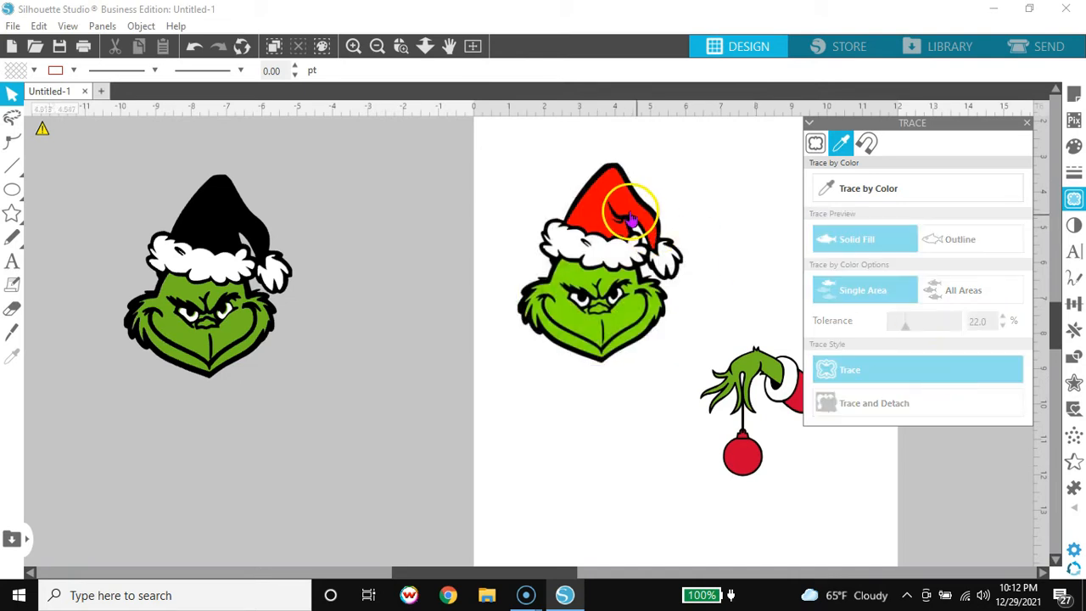
Move the full-color Grinch image down away from its hat tracing and fill the traced hat outline with red
{"action": "left_click", "coordinate": [629, 212]}
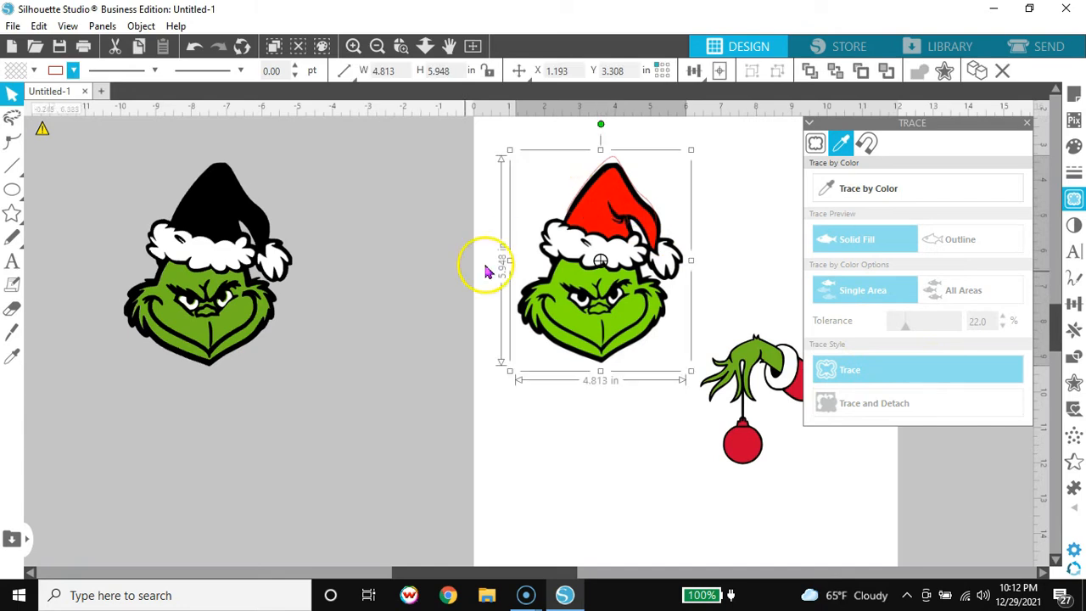
{"action": "left_click_drag", "start_coordinate": [607, 225], "coordinate": [589, 365]}
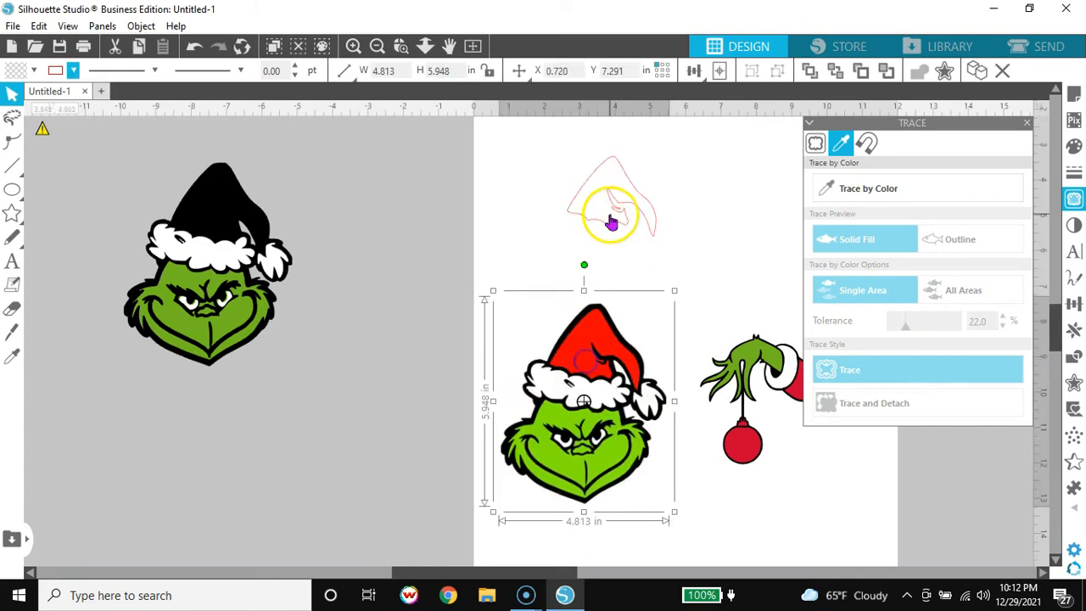
{"action": "left_click", "coordinate": [611, 216]}
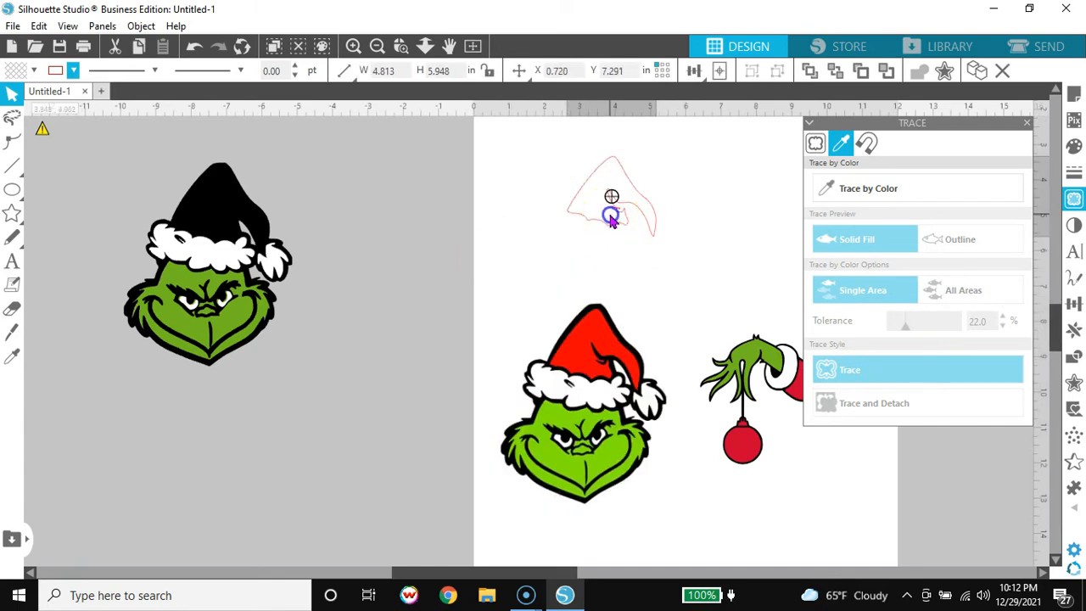
{"action": "left_click", "coordinate": [33, 71]}
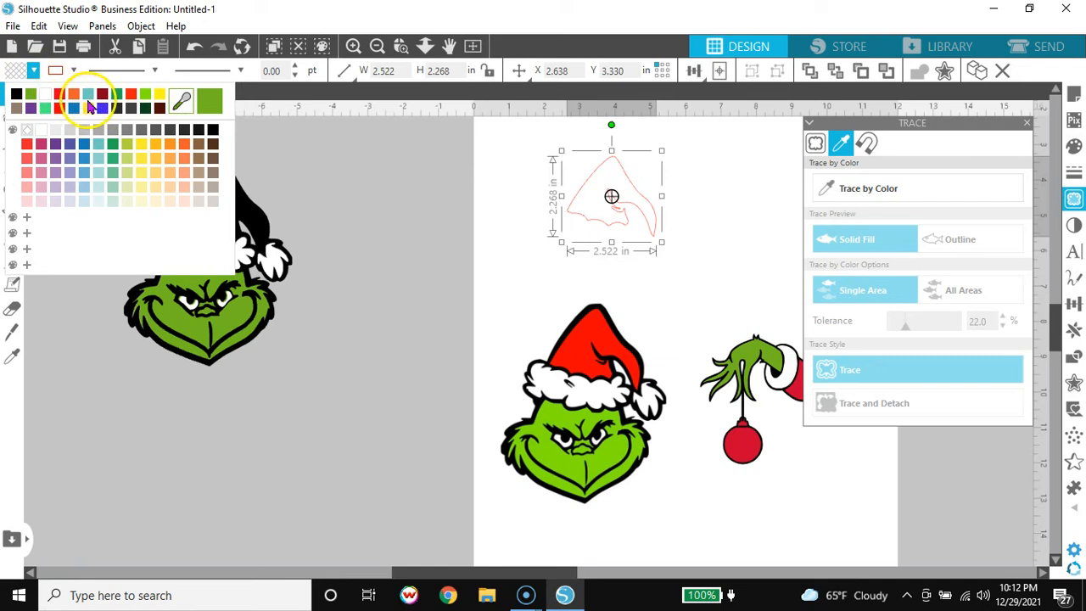
{"action": "left_click", "coordinate": [130, 94]}
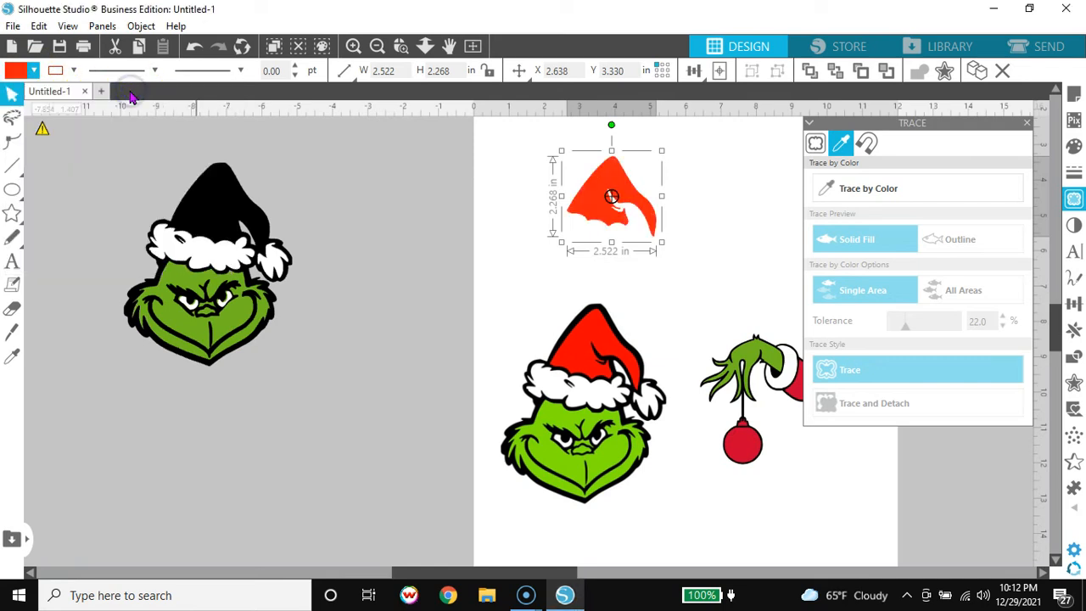
Place the red hat piece over the black hat of the layered Grinch and move the full-color image beside it
{"action": "left_click_drag", "start_coordinate": [599, 213], "coordinate": [212, 227]}
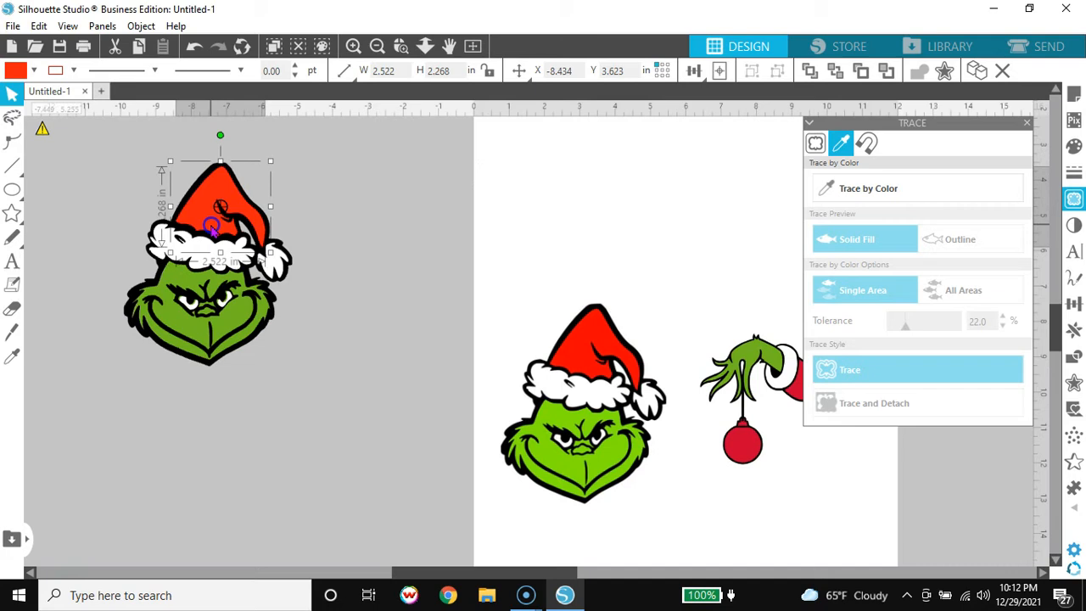
{"action": "left_click", "coordinate": [341, 340]}
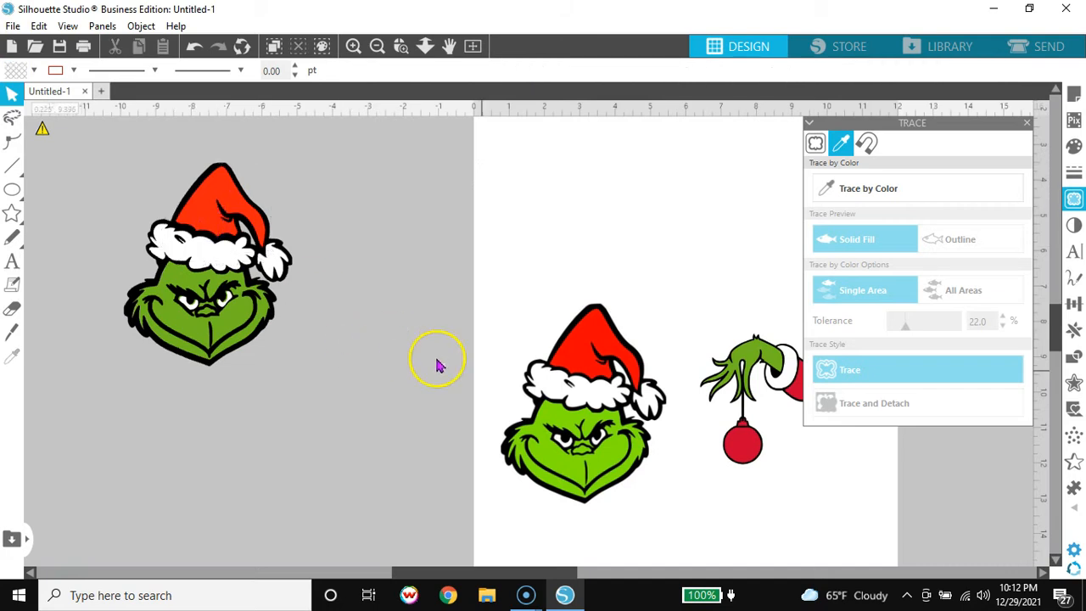
{"action": "left_click_drag", "start_coordinate": [573, 439], "coordinate": [401, 310]}
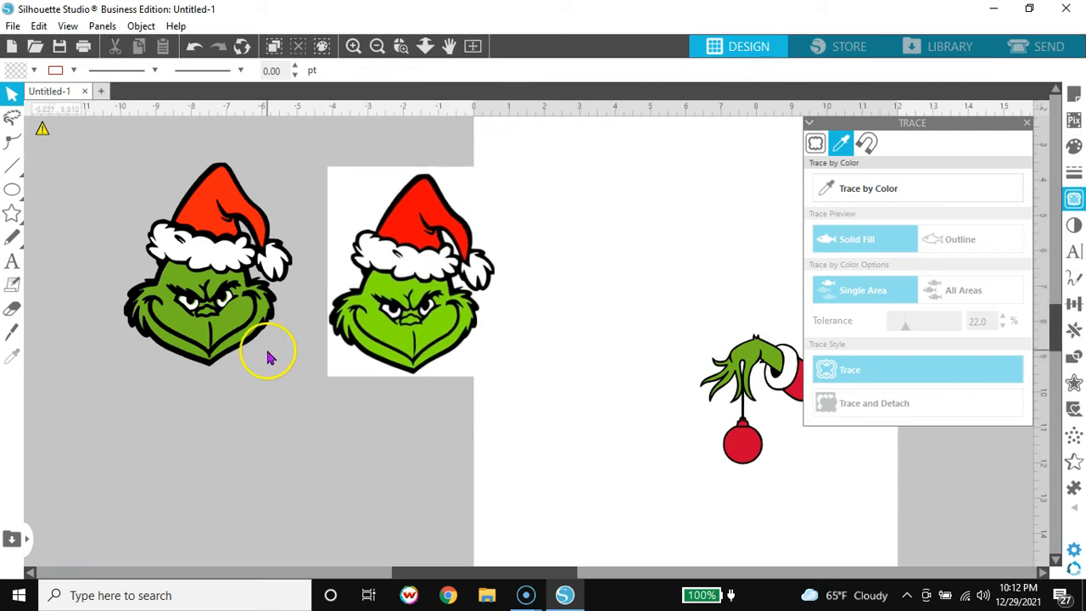
Fill the layered Grinch's hat with the custom green 10A100 using the advanced color options
{"action": "left_click", "coordinate": [212, 197]}
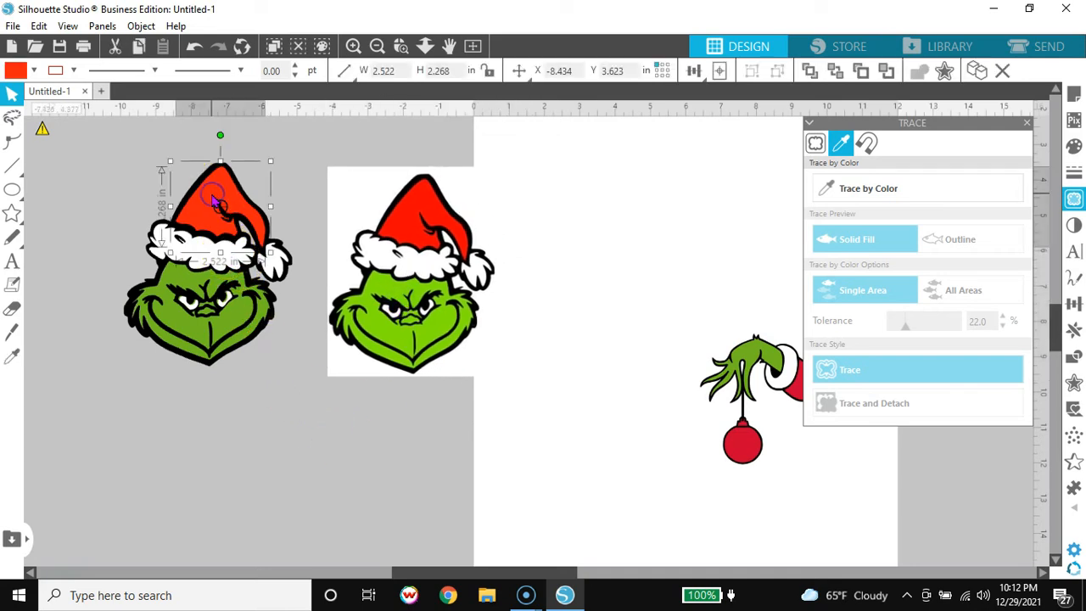
{"action": "left_click", "coordinate": [1074, 144]}
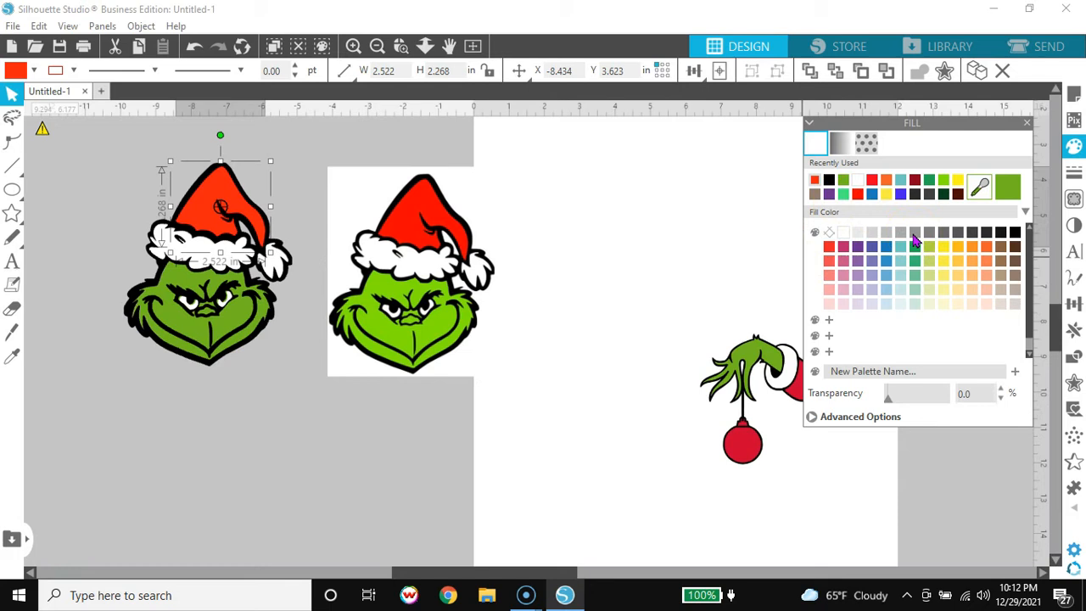
{"action": "left_click", "coordinate": [837, 421]}
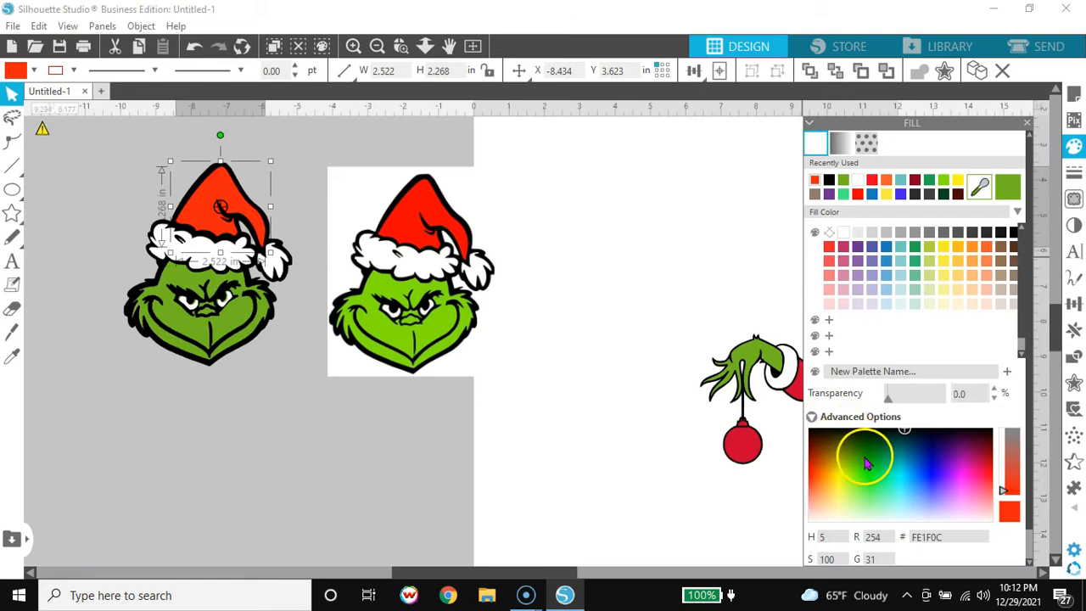
{"action": "left_click", "coordinate": [869, 437]}
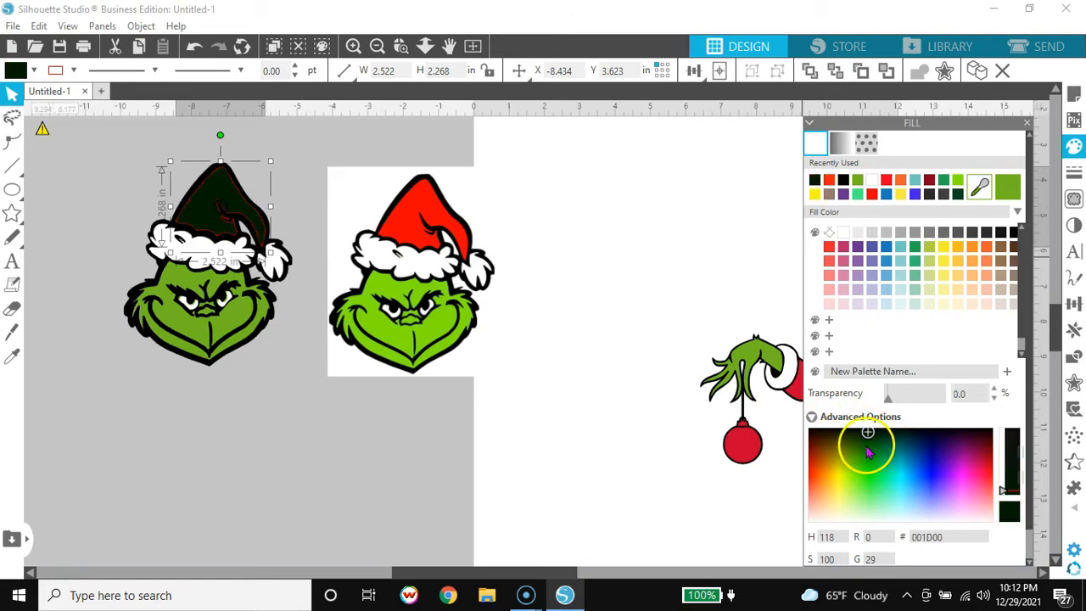
{"action": "left_click", "coordinate": [865, 456]}
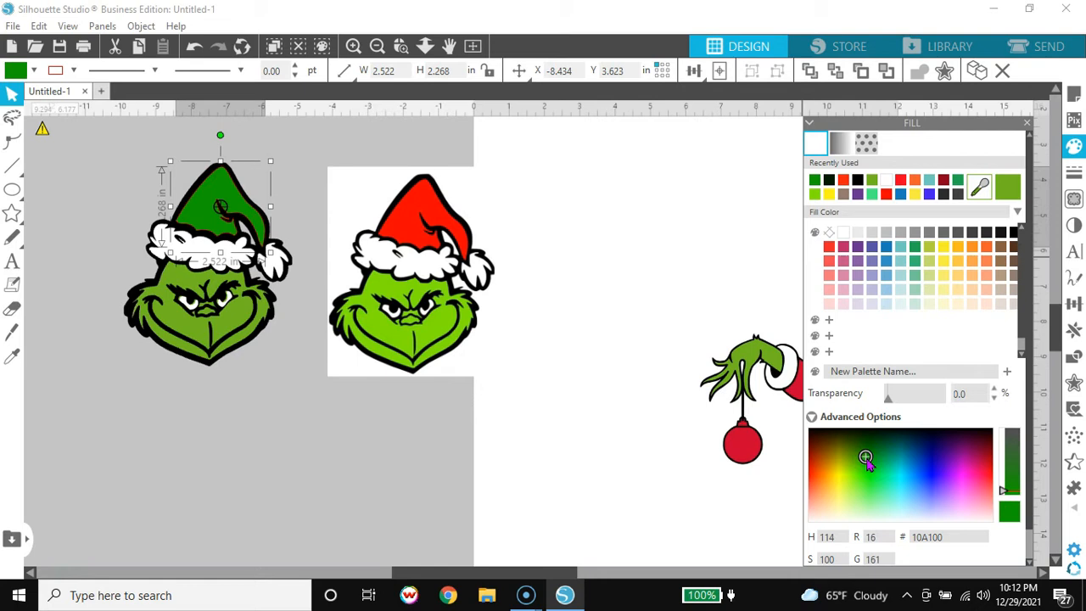
{"action": "left_click", "coordinate": [343, 498]}
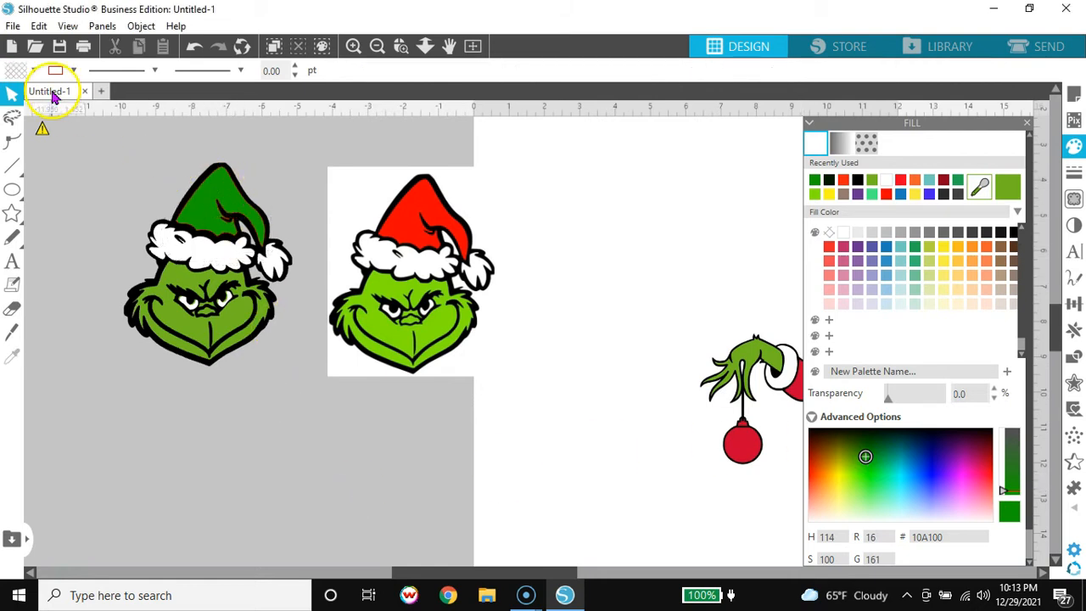
Set the line color of the layered Grinch's hat to green
{"action": "left_click", "coordinate": [188, 215]}
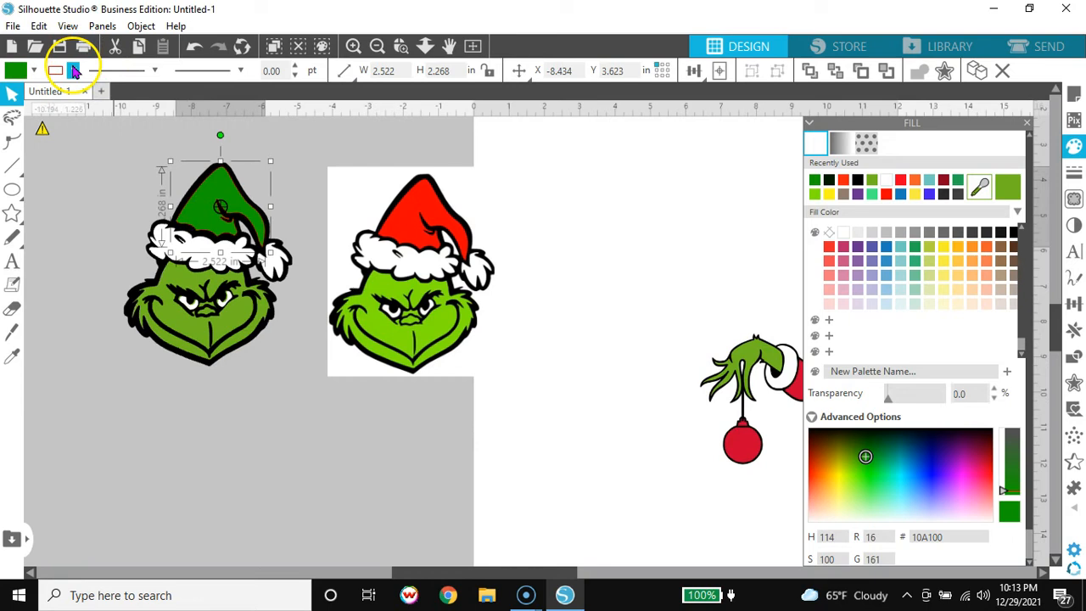
{"action": "left_click", "coordinate": [73, 71]}
{"action": "left_click", "coordinate": [57, 93]}
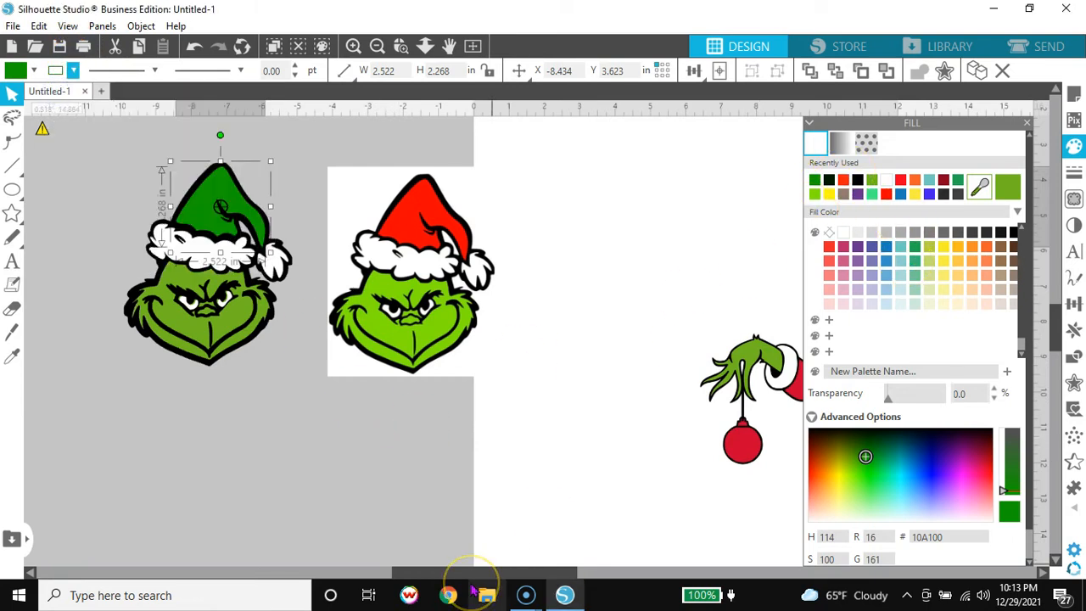
Set the fill color and line color of the layered Grinch's white fur trim to red
{"action": "left_click", "coordinate": [218, 255]}
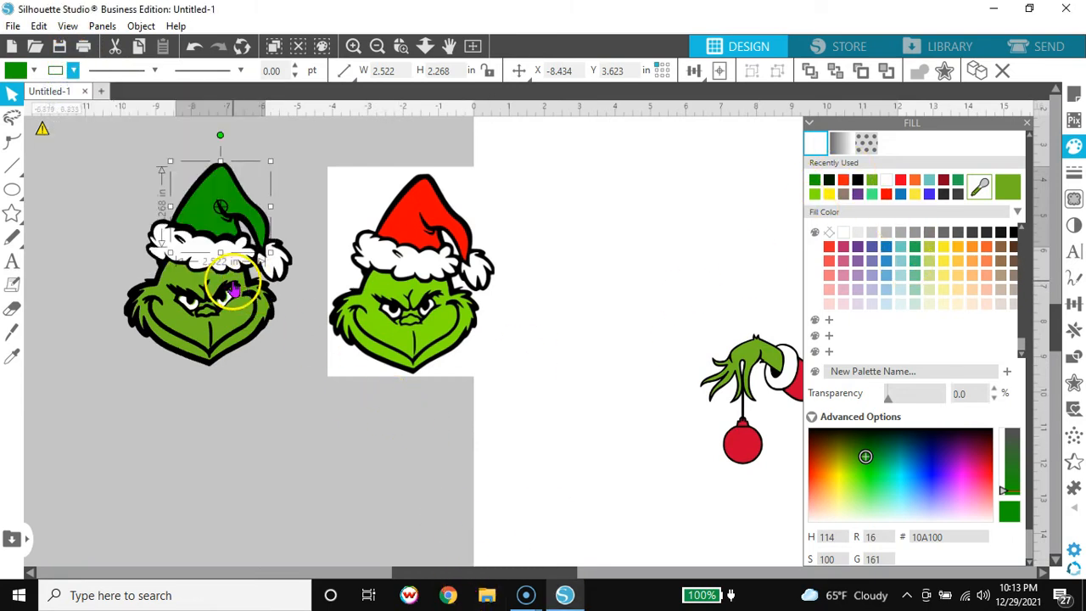
{"action": "left_click", "coordinate": [32, 71]}
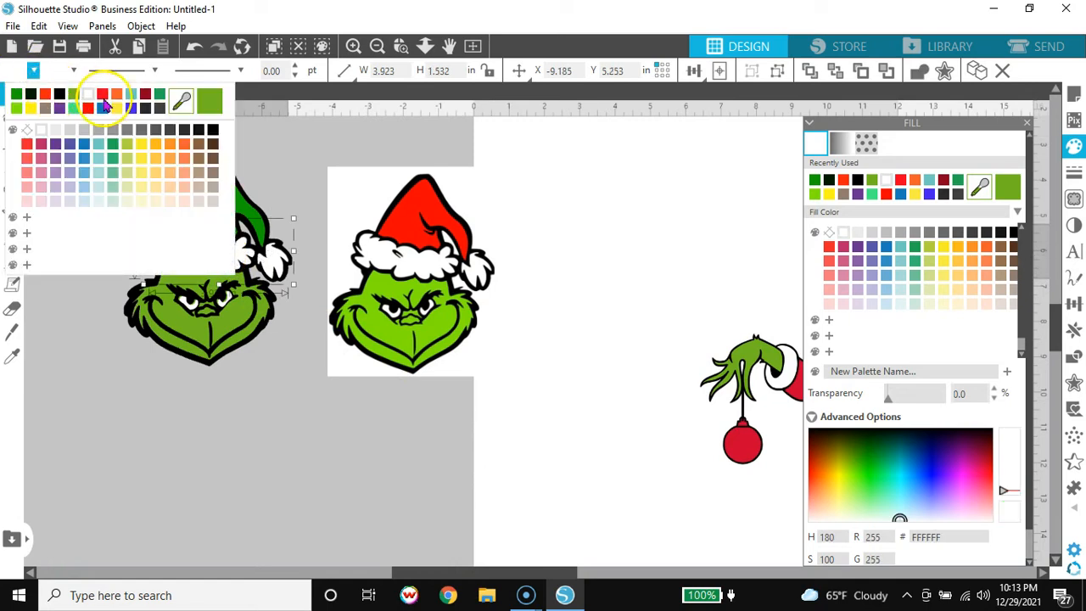
{"action": "left_click", "coordinate": [102, 95]}
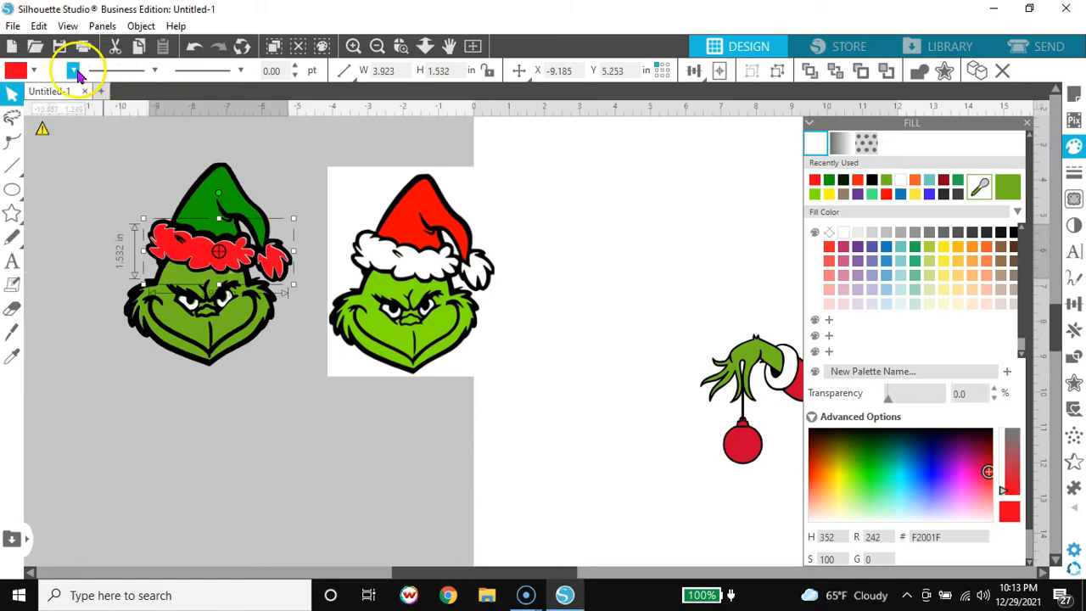
{"action": "left_click", "coordinate": [76, 71]}
{"action": "left_click", "coordinate": [59, 95]}
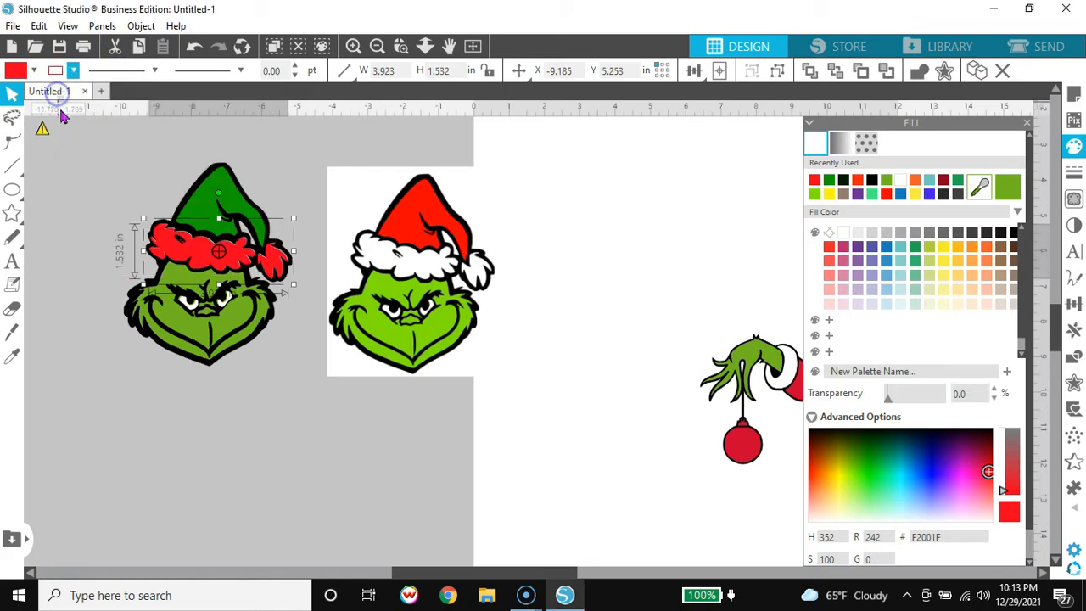
{"action": "left_click", "coordinate": [179, 449]}
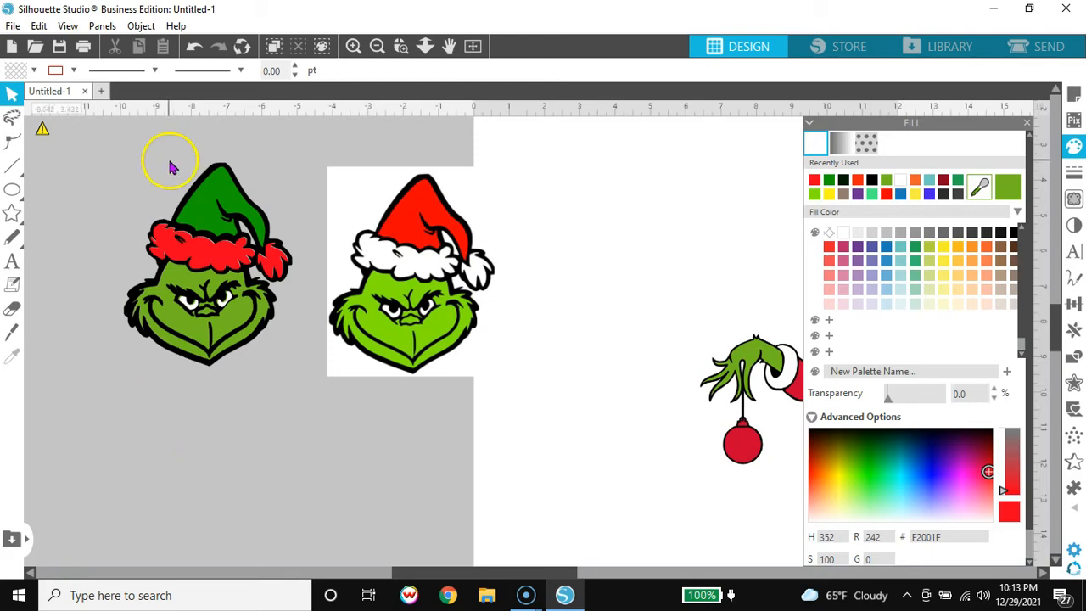
Fill the layered Grinch's hat with orange and its fur trim with the pinkhexagon pattern
{"action": "left_click", "coordinate": [204, 201]}
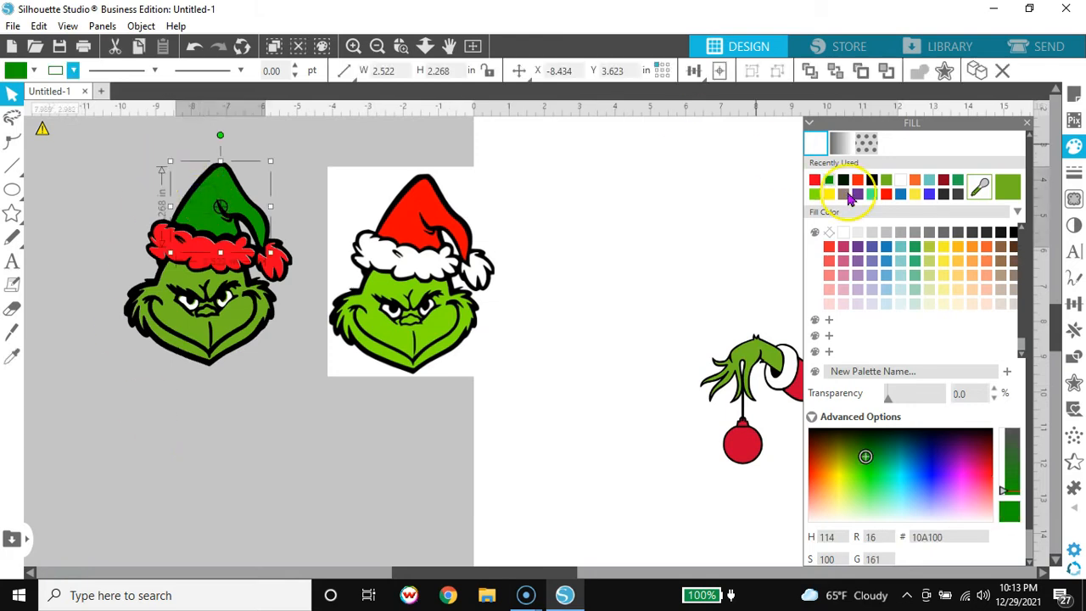
{"action": "left_click", "coordinate": [972, 257]}
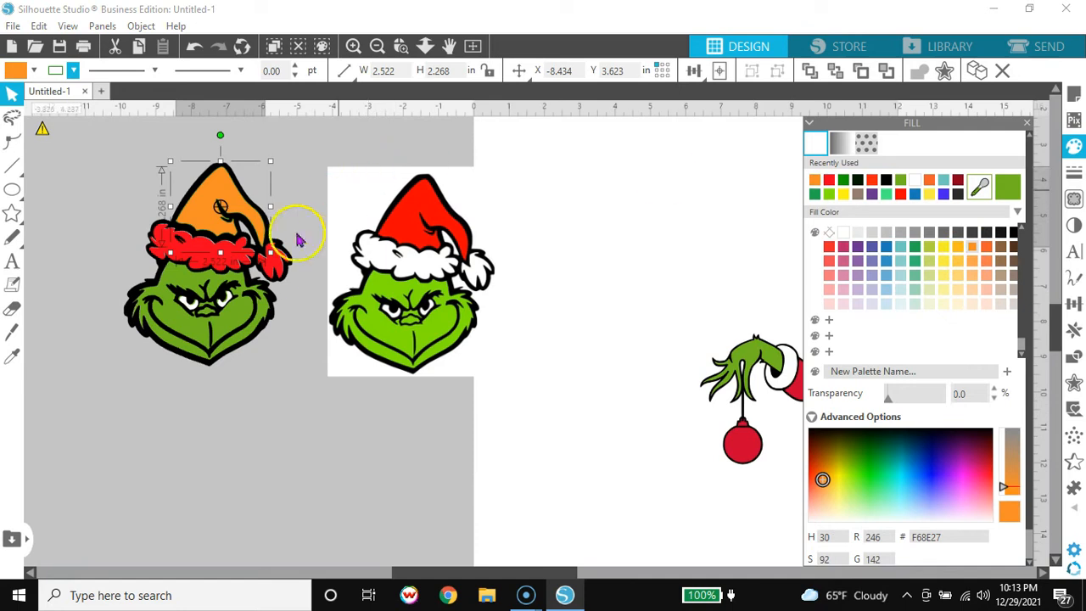
{"action": "left_click", "coordinate": [274, 252]}
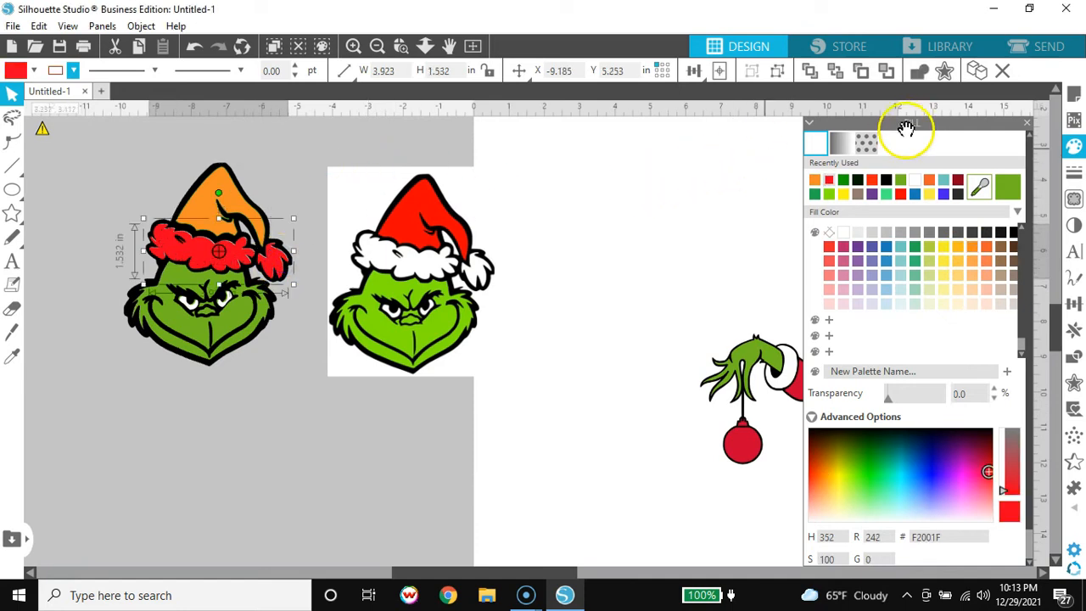
{"action": "left_click", "coordinate": [865, 143]}
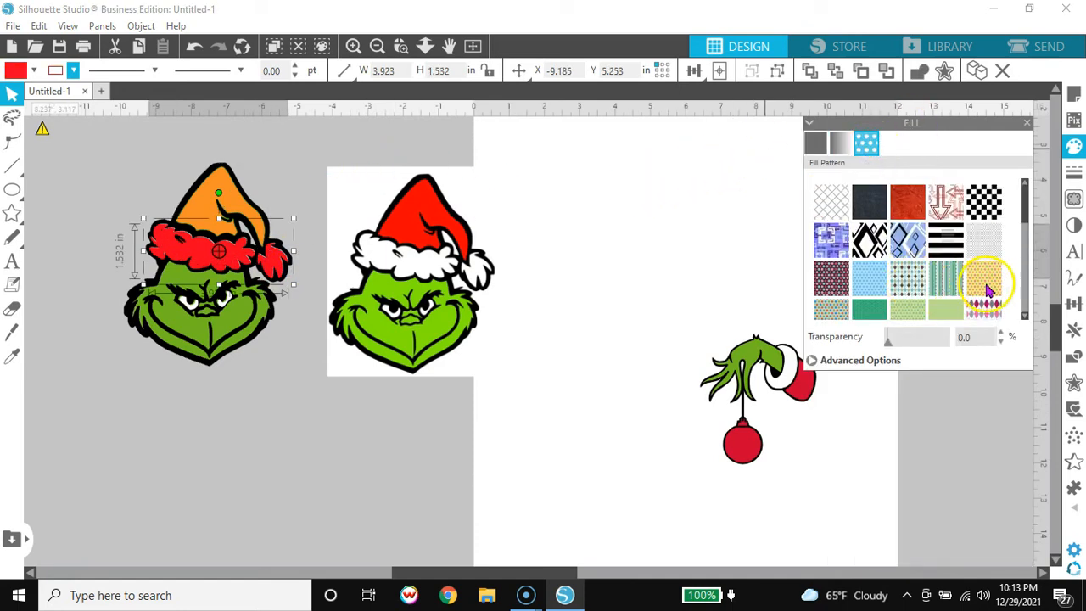
{"action": "left_click", "coordinate": [1025, 316]}
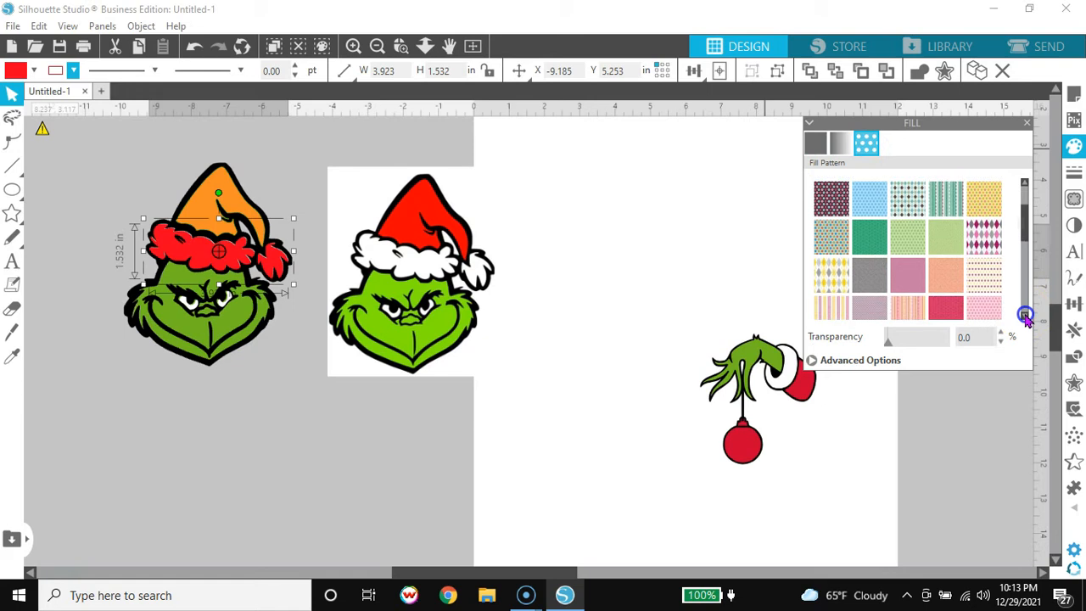
{"action": "left_click", "coordinate": [942, 283]}
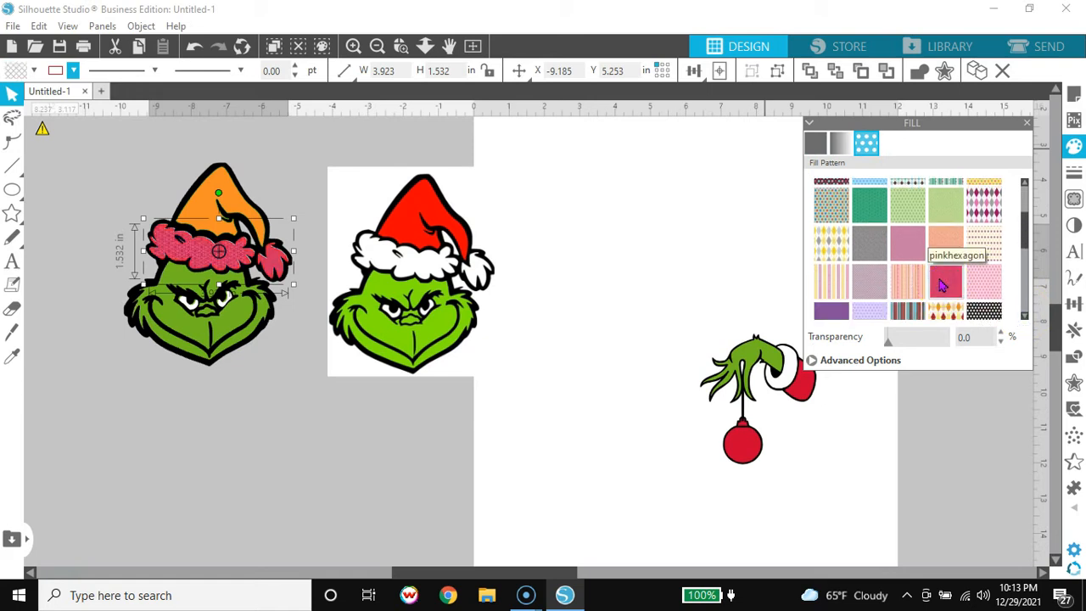
{"action": "left_click", "coordinate": [356, 373]}
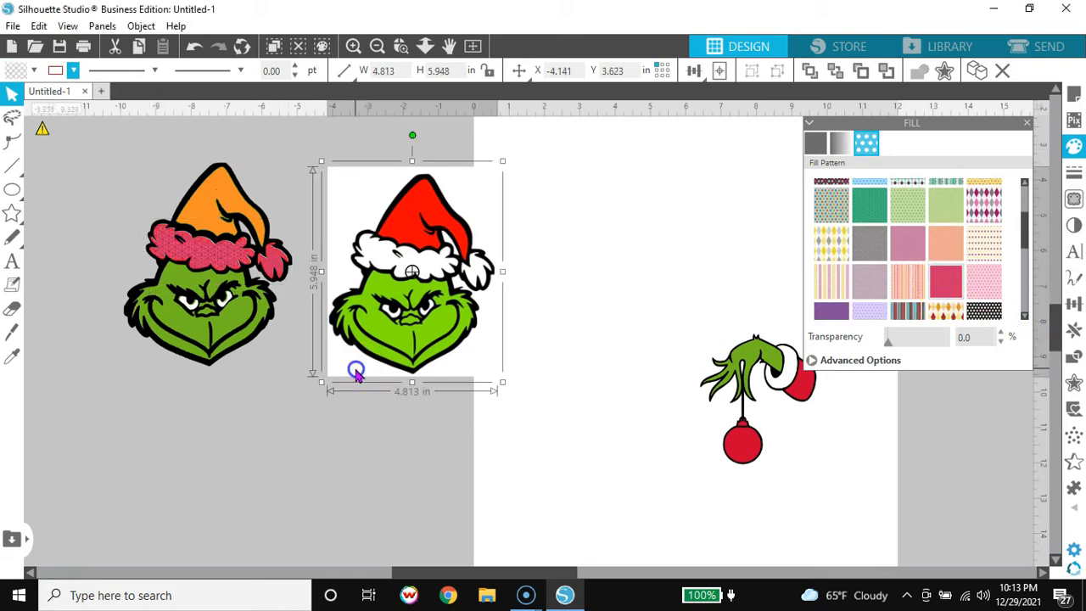
Dismiss the fill options and place the original Grinch head image close beside the layered version for comparison
{"action": "left_click", "coordinate": [215, 265]}
{"action": "left_click", "coordinate": [259, 388]}
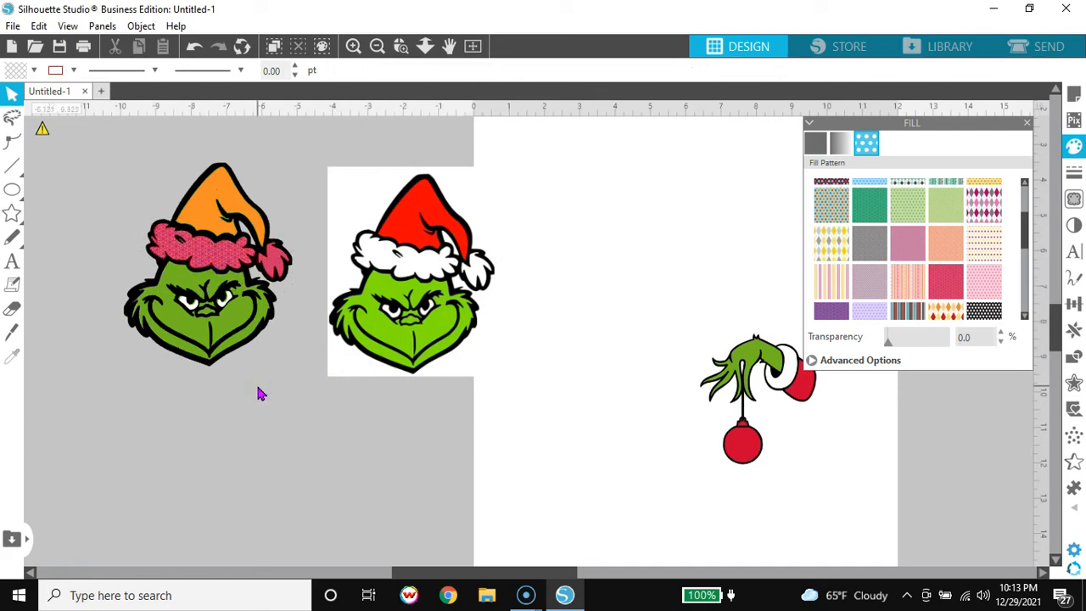
{"action": "left_click", "coordinate": [1025, 127]}
{"action": "left_click_drag", "start_coordinate": [453, 278], "coordinate": [424, 270]}
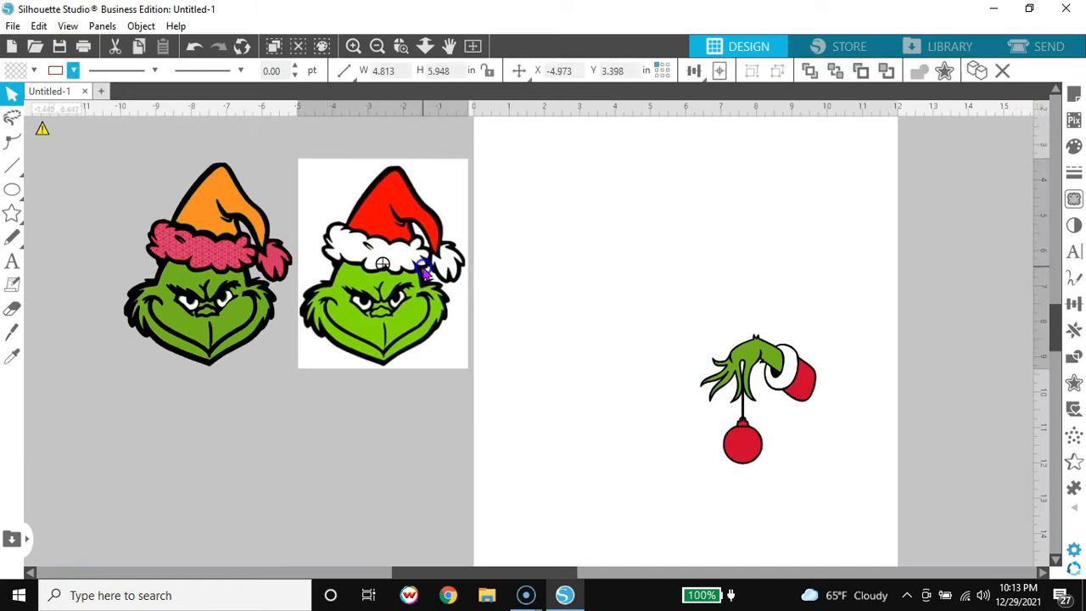
{"action": "left_click_drag", "start_coordinate": [501, 230], "coordinate": [238, 404]}
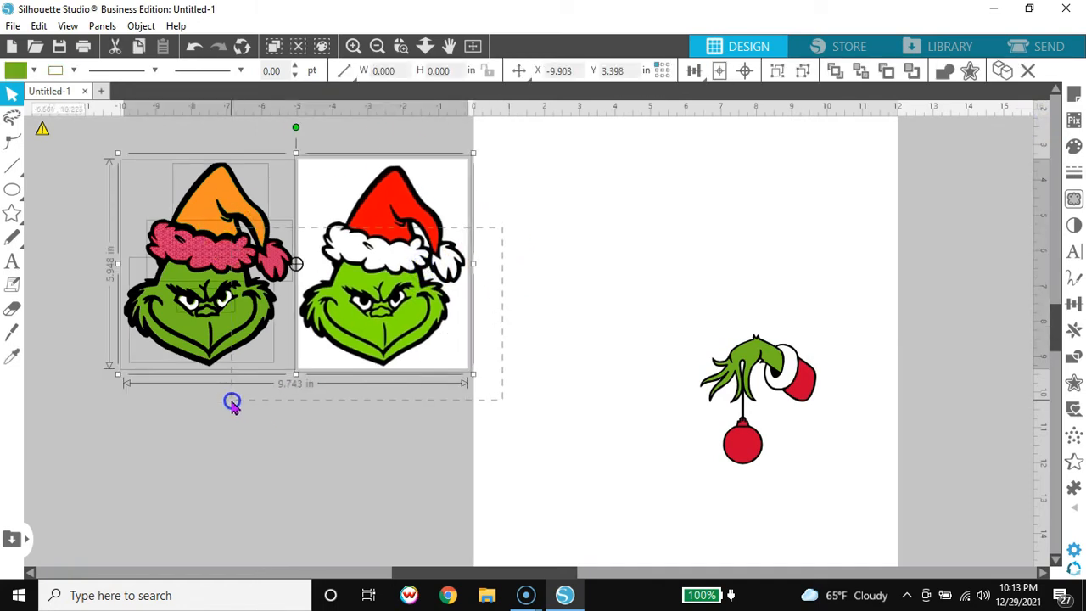
{"action": "left_click", "coordinate": [232, 455]}
{"action": "left_click_drag", "start_coordinate": [423, 309], "coordinate": [417, 309]}
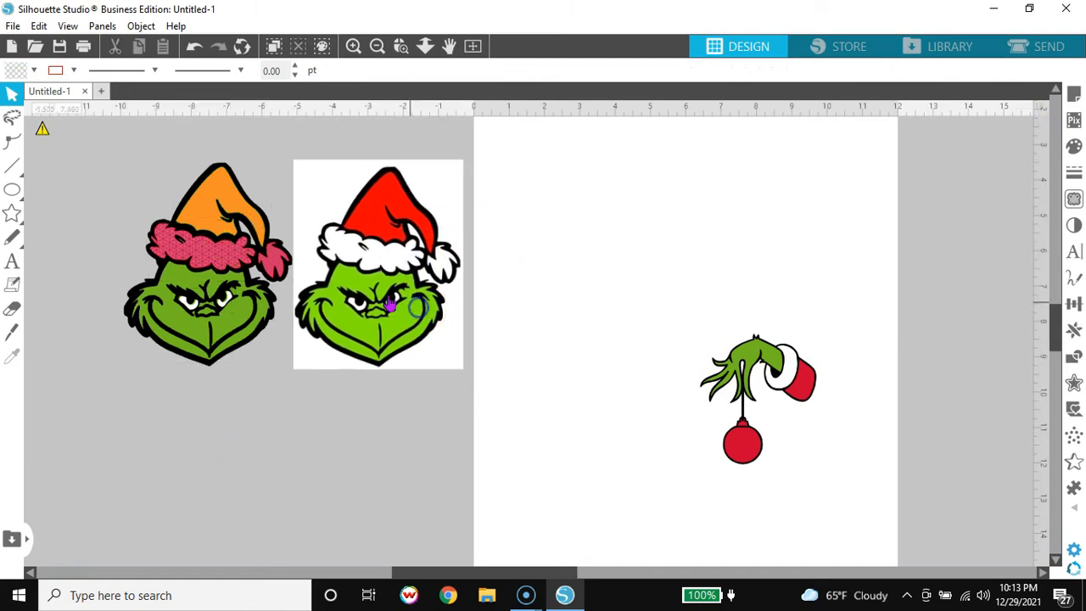
Move both Grinch heads over to where the hand image sits and relocate the hand-and-ornament image to the empty area off the page
{"action": "left_click_drag", "start_coordinate": [110, 149], "coordinate": [963, 341]}
{"action": "left_click_drag", "start_coordinate": [755, 467], "coordinate": [224, 366]}
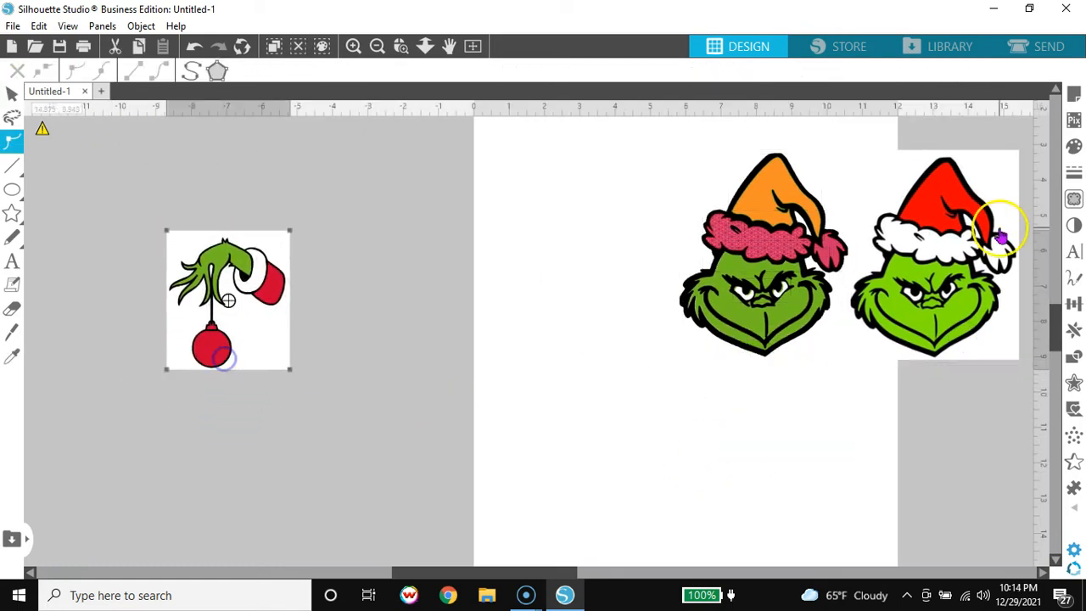
{"action": "right_click", "coordinate": [166, 304]}
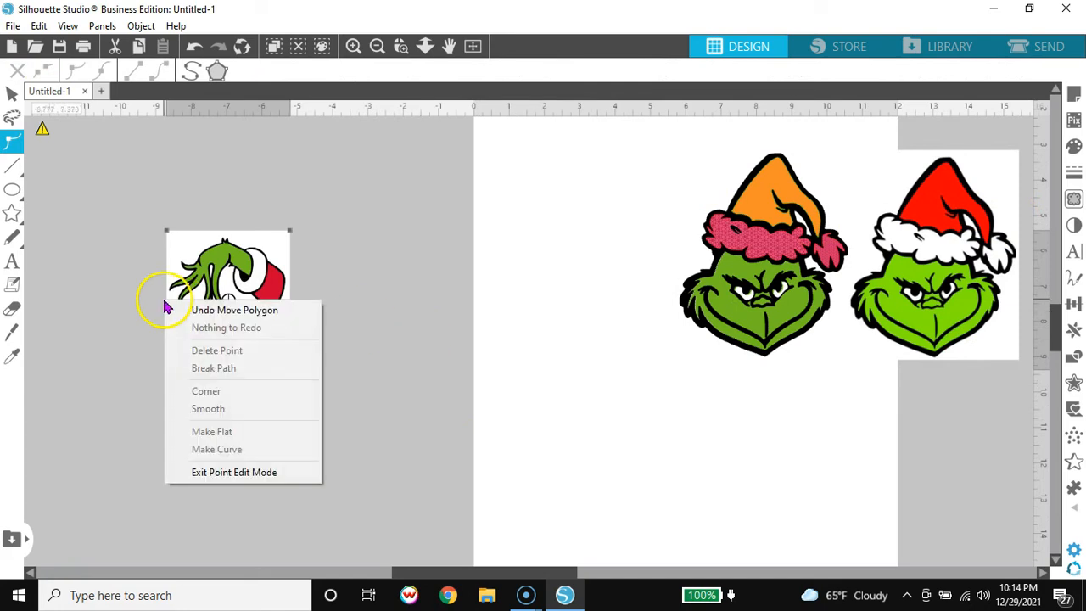
{"action": "left_click", "coordinate": [367, 540]}
Duplicate the Grinch hand image and place the copy beside the original
{"action": "left_click", "coordinate": [266, 296]}
{"action": "right_click", "coordinate": [266, 296]}
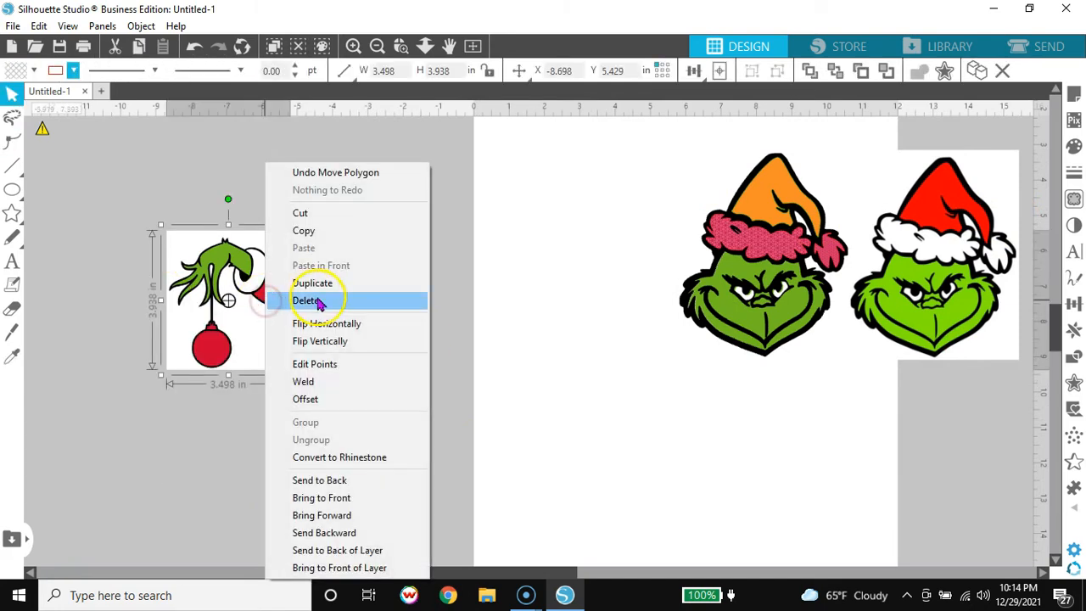
{"action": "left_click", "coordinate": [374, 285]}
{"action": "left_click_drag", "start_coordinate": [286, 296], "coordinate": [421, 297]}
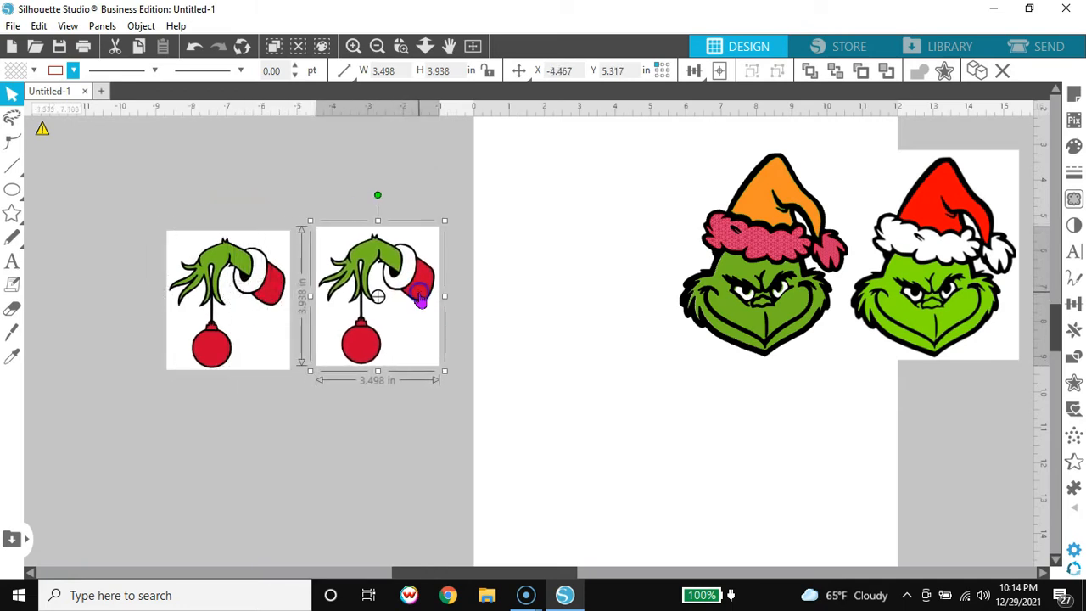
Define a trace area around the original hand image and set the trace threshold to 66%
{"action": "left_click", "coordinate": [1074, 198]}
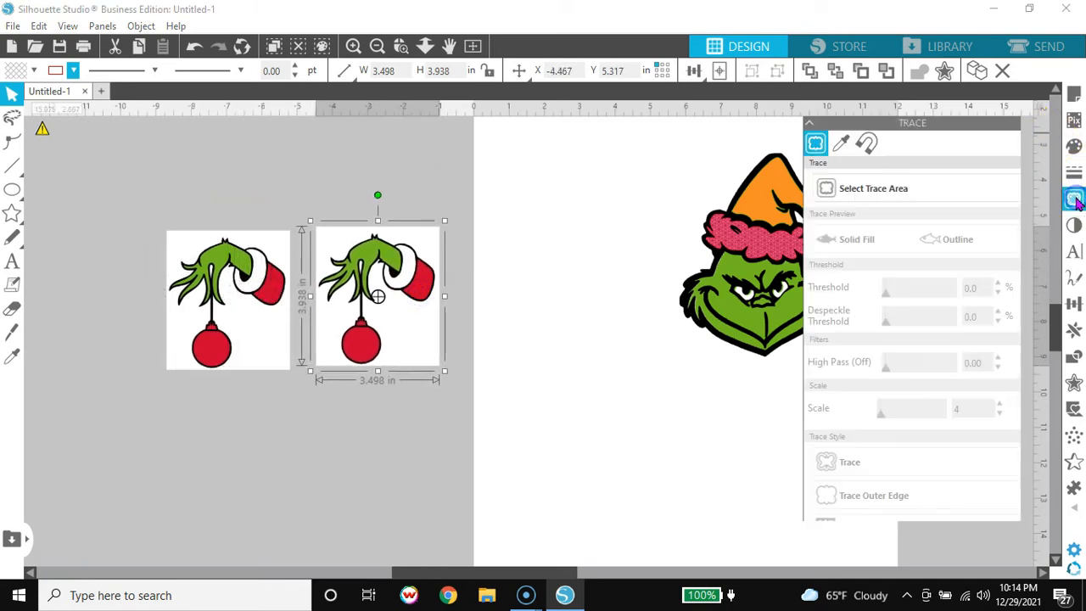
{"action": "left_click", "coordinate": [952, 185]}
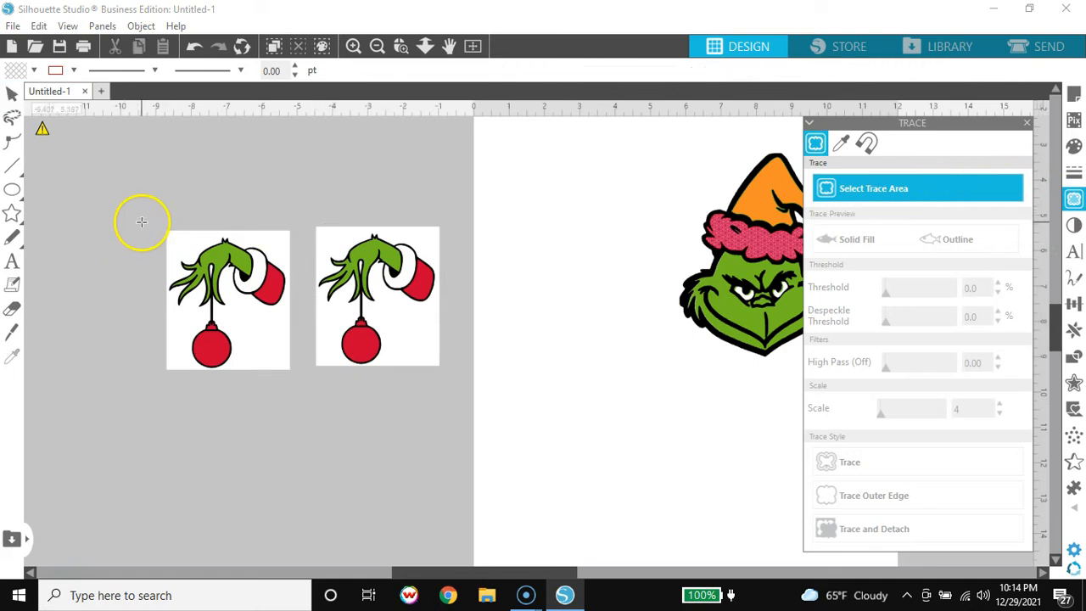
{"action": "mouse_move", "coordinate": [159, 219]}
{"action": "left_mouse_down"}
{"action": "mouse_move", "coordinate": [159, 278]}
{"action": "mouse_move", "coordinate": [245, 378]}
{"action": "mouse_move", "coordinate": [298, 382]}
{"action": "left_mouse_up"}
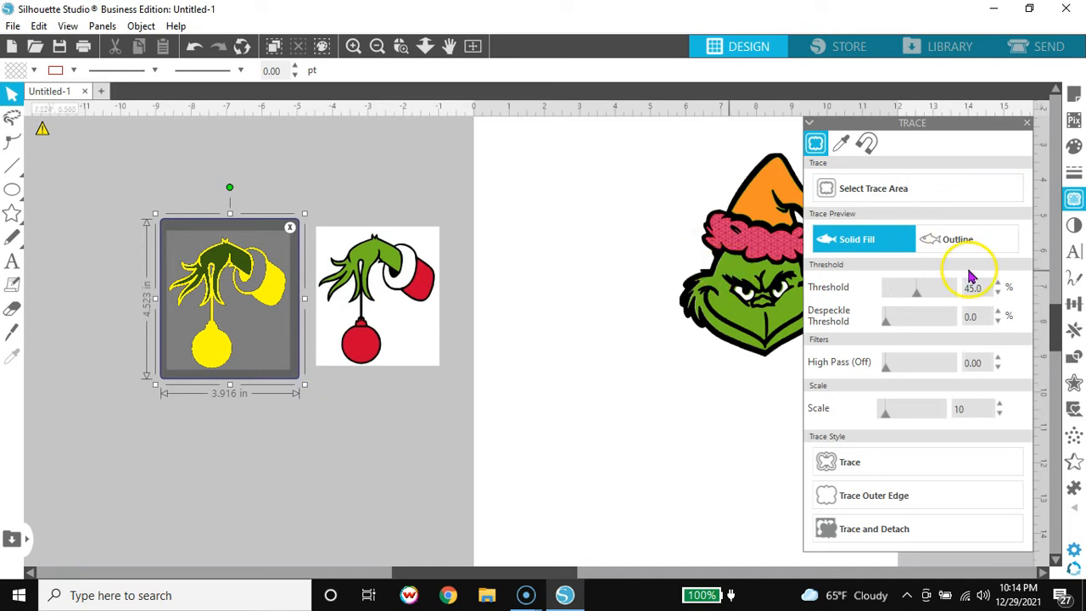
{"action": "left_click", "coordinate": [931, 292]}
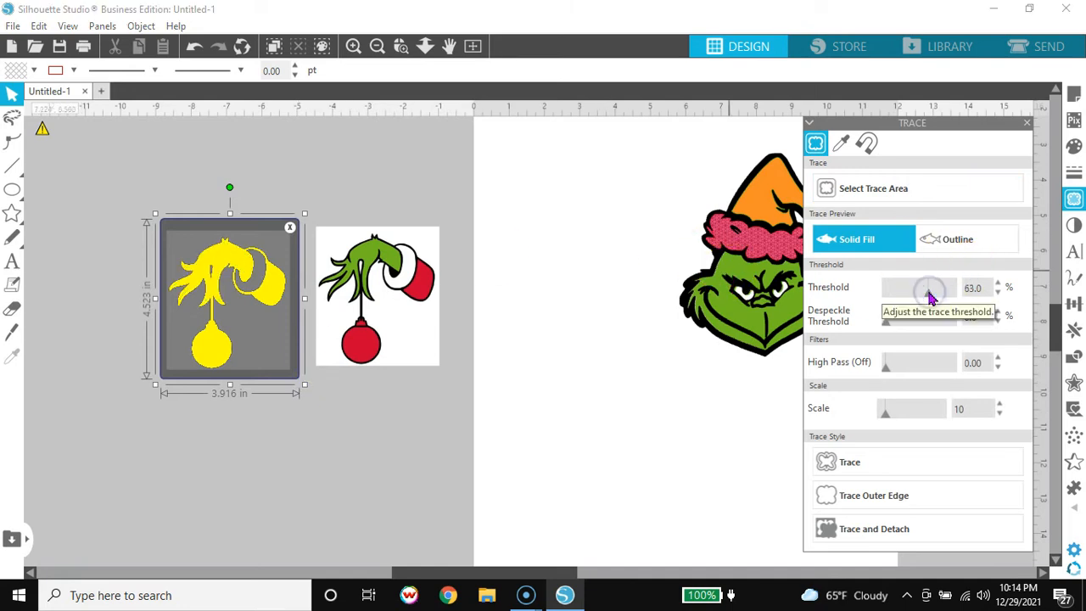
{"action": "left_click", "coordinate": [999, 293]}
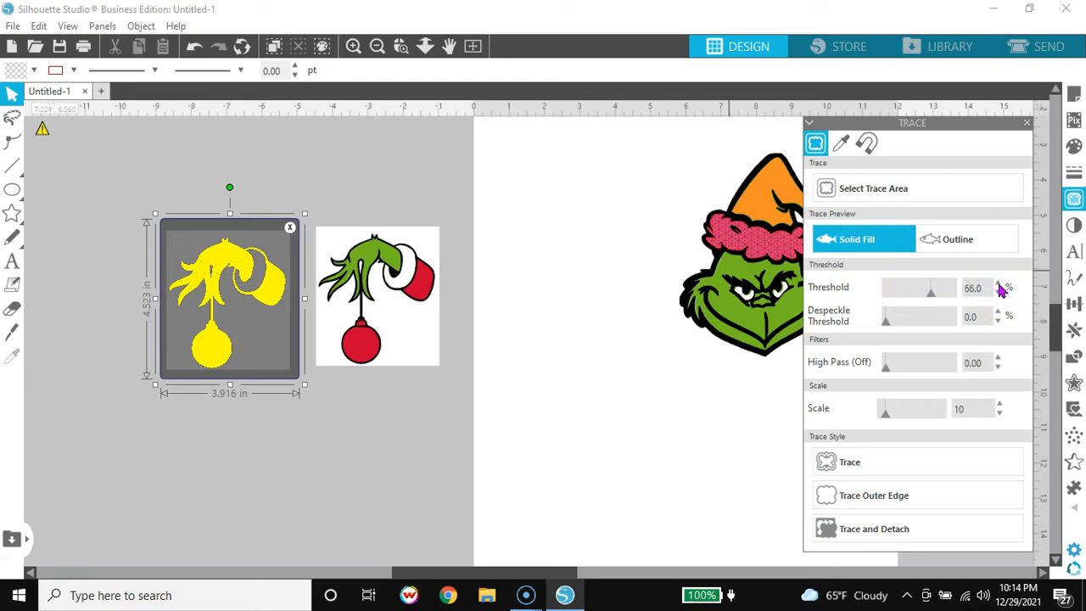
Set the trace scale to 4, trace the whole hand image, and delete the source image from behind its outline
{"action": "left_click", "coordinate": [1000, 414]}
{"action": "left_click", "coordinate": [1000, 415]}
{"action": "left_click", "coordinate": [1000, 415]}
{"action": "left_click", "coordinate": [1001, 415]}
{"action": "left_click", "coordinate": [942, 472]}
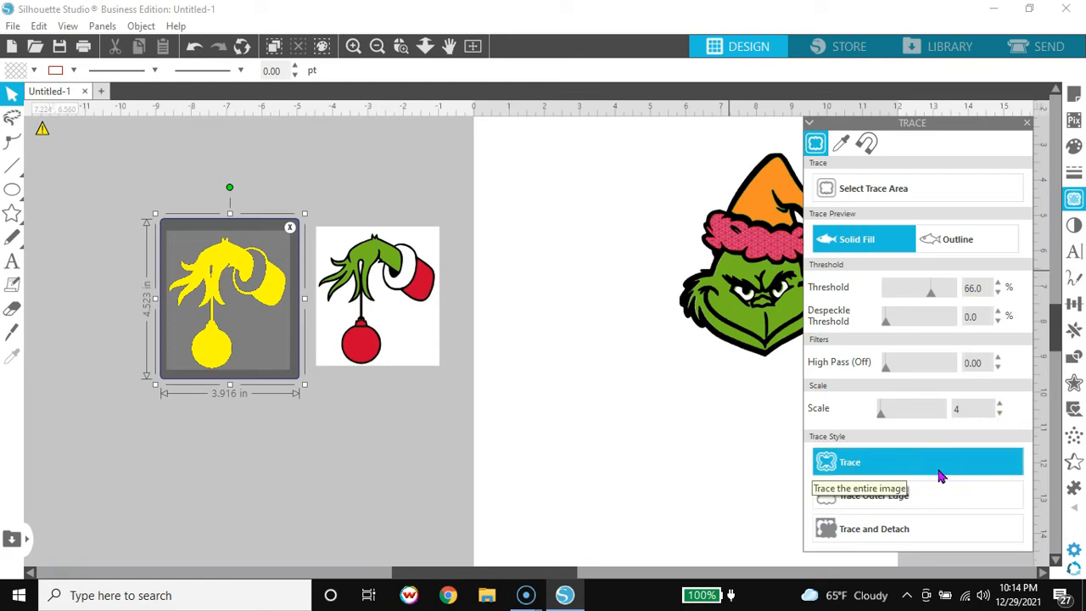
{"action": "left_click", "coordinate": [940, 473]}
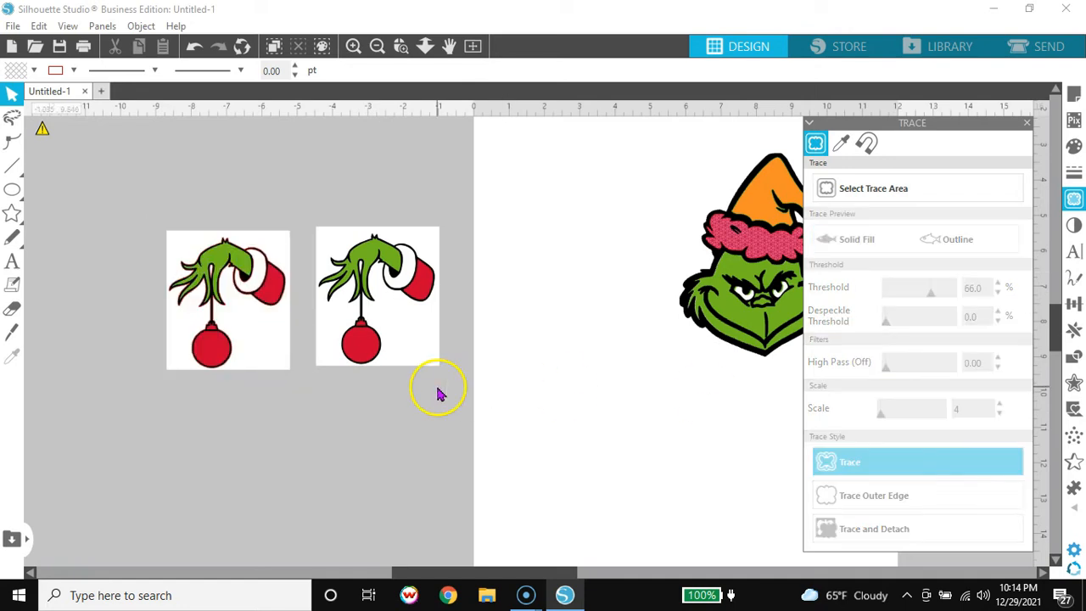
{"action": "left_click", "coordinate": [255, 348]}
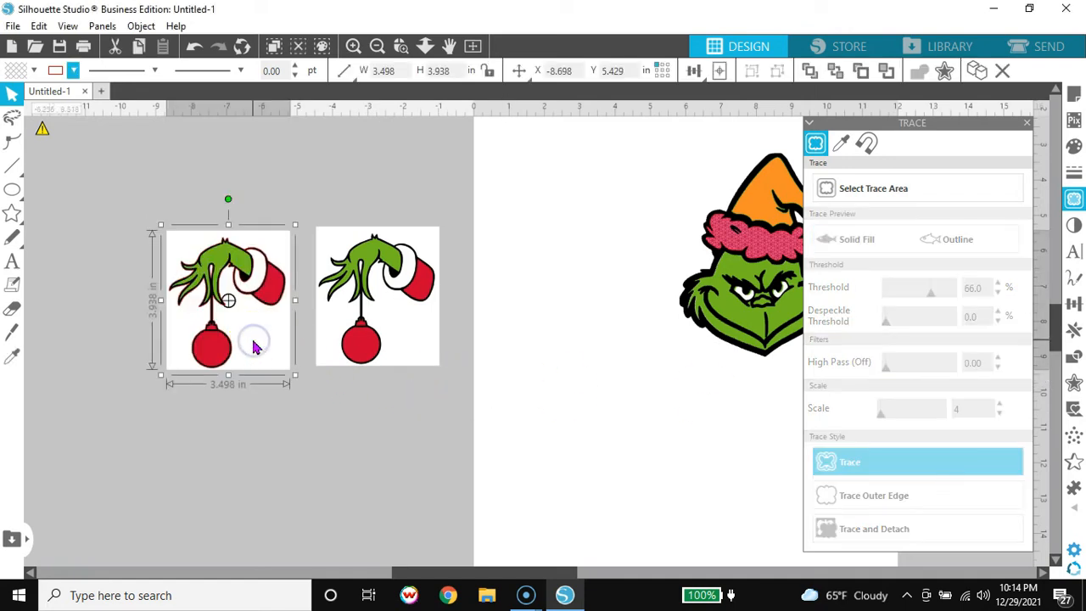
{"action": "key", "text": "Delete"}
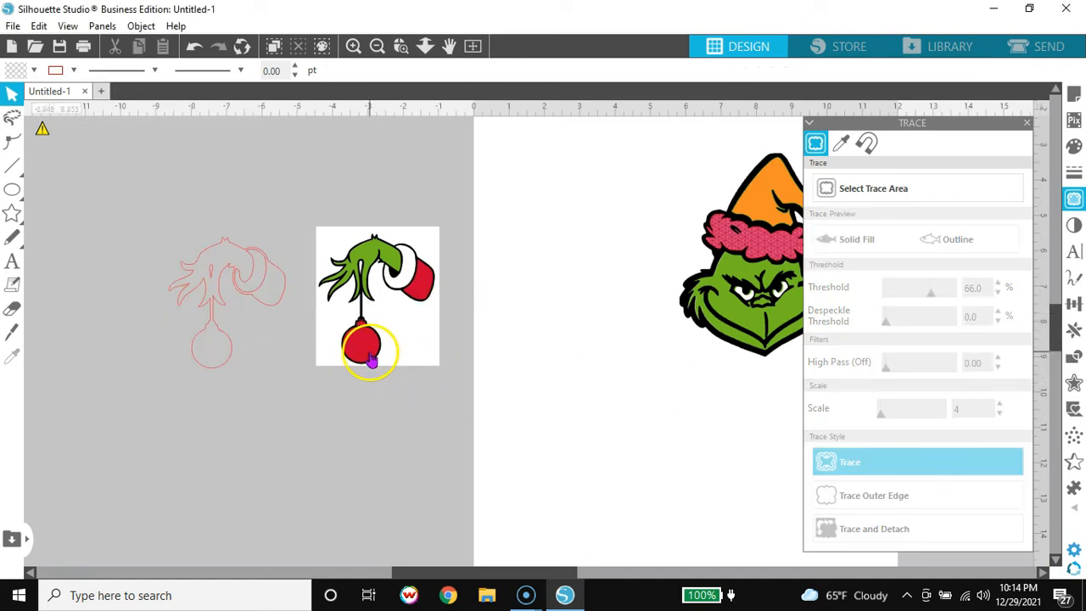
Trace the red color of the remaining hand image by color, covering all matching areas with a tolerance of 17%
{"action": "left_click", "coordinate": [840, 144]}
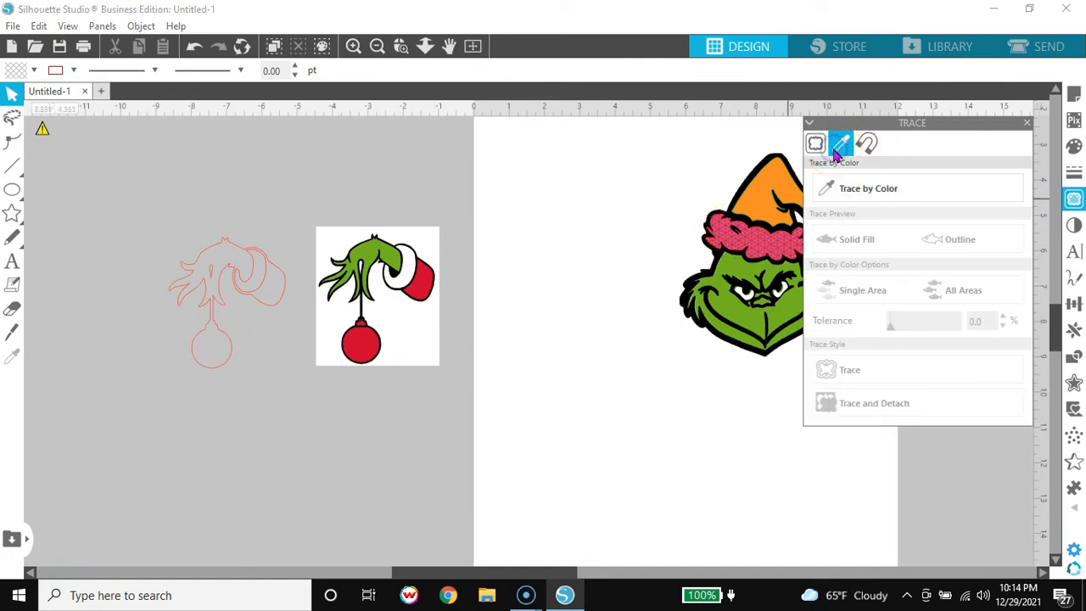
{"action": "left_click", "coordinate": [896, 181]}
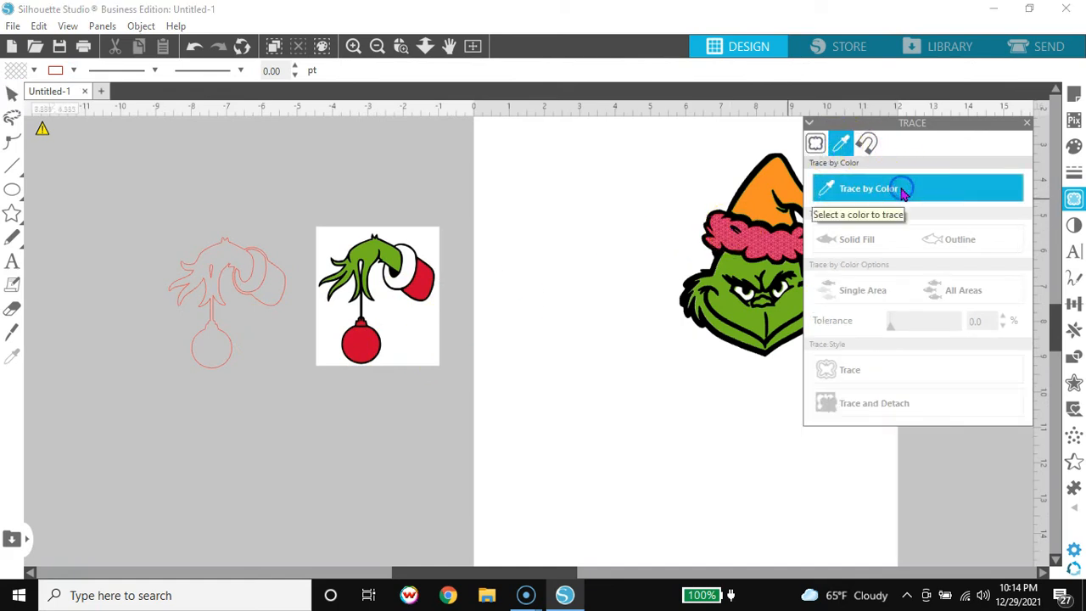
{"action": "left_click", "coordinate": [430, 281]}
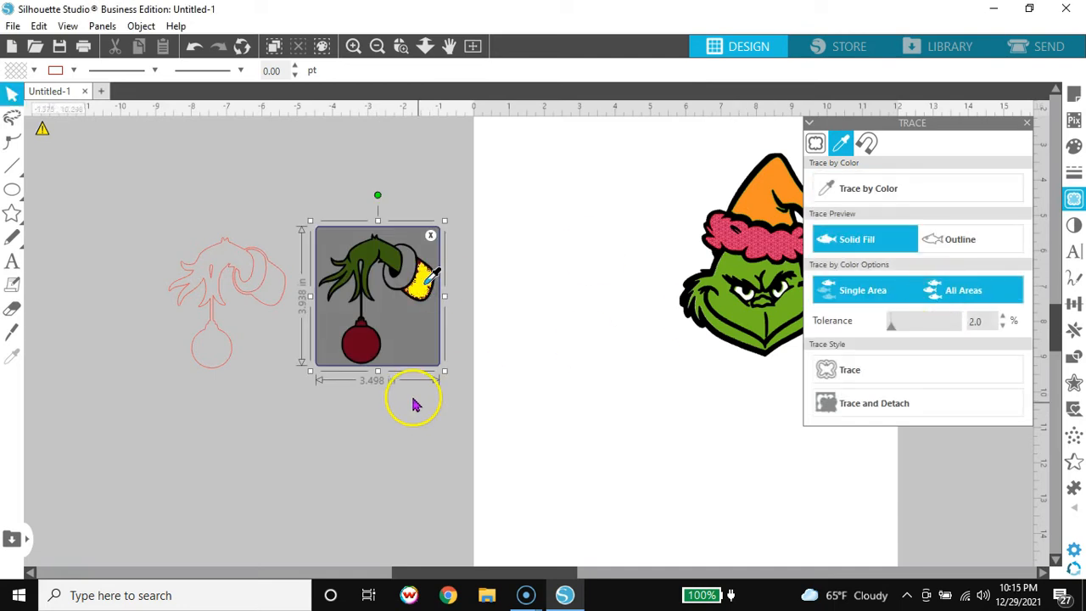
{"action": "left_click", "coordinate": [952, 288]}
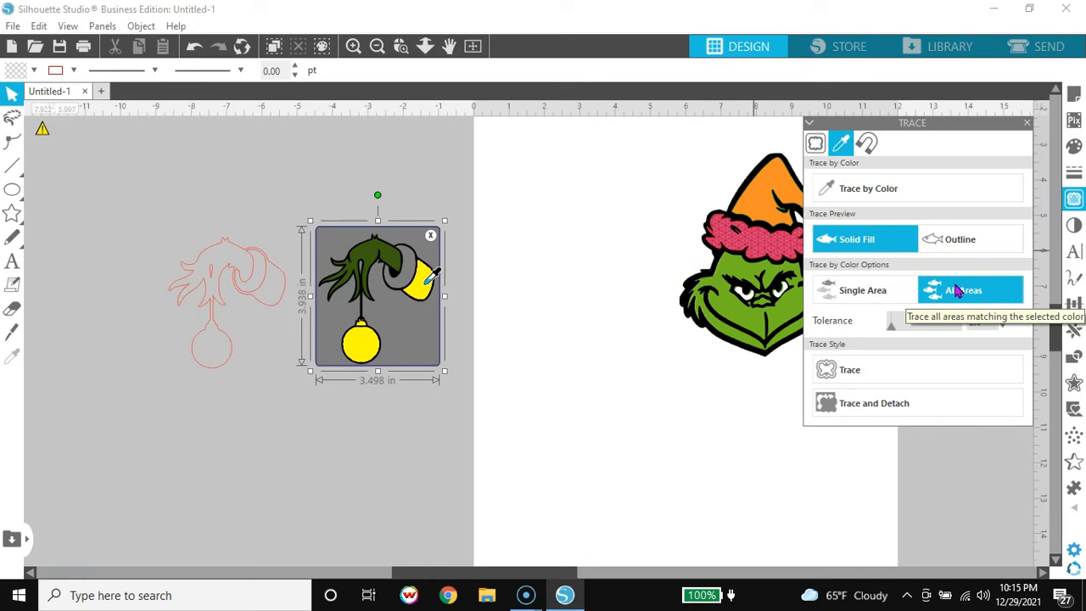
{"action": "left_click", "coordinate": [1004, 321]}
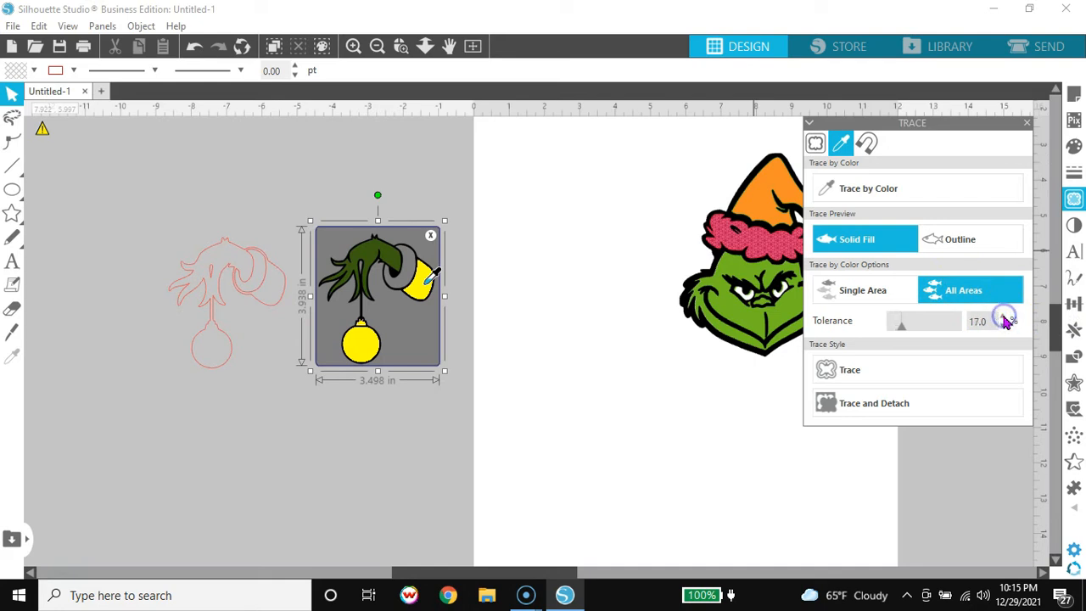
{"action": "left_click", "coordinate": [948, 380]}
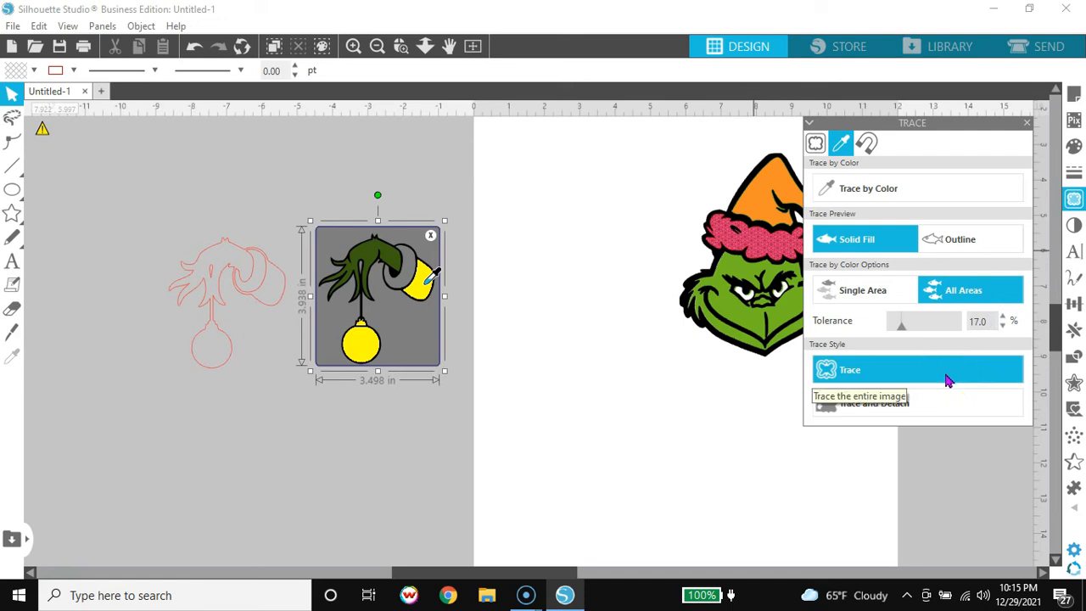
{"action": "left_click", "coordinate": [949, 380]}
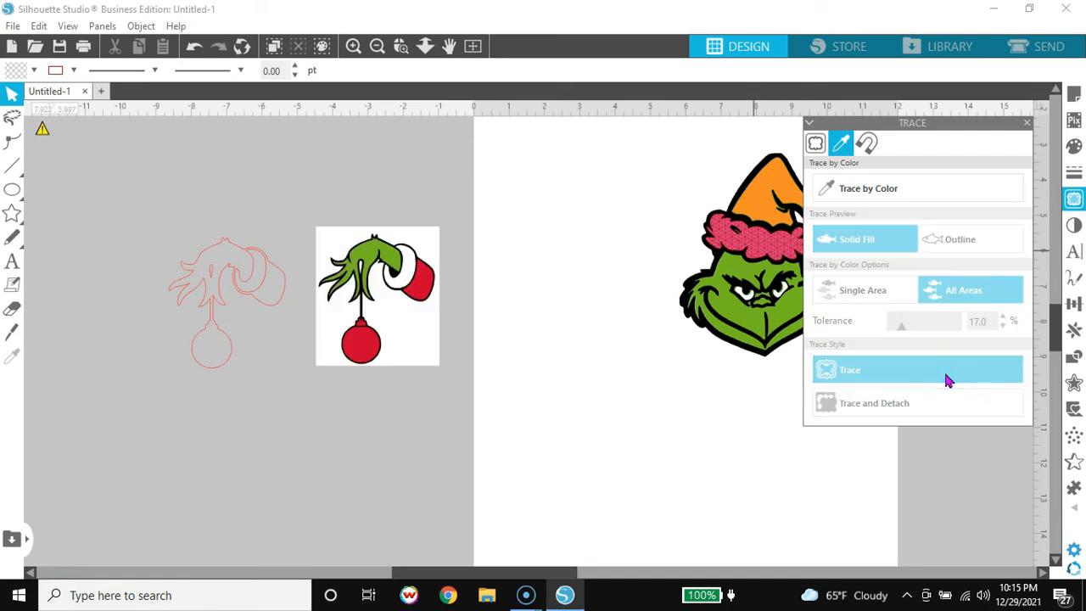
Move the source image aside, then fill the traced sleeve and ornament with red and fit them over the hand outline
{"action": "left_click", "coordinate": [420, 297]}
{"action": "left_click_drag", "start_coordinate": [420, 298], "coordinate": [562, 330]}
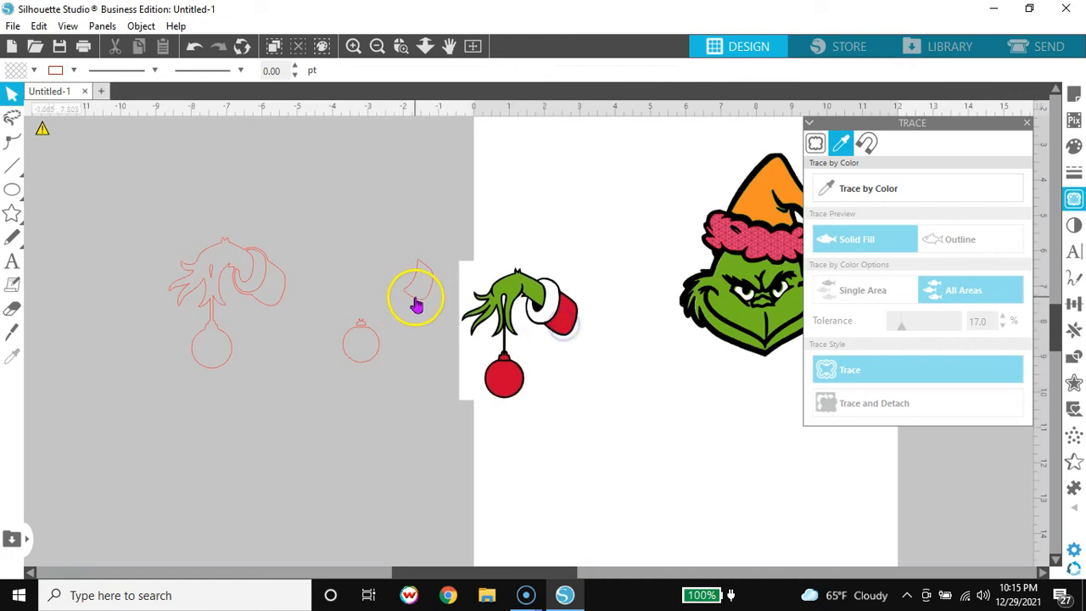
{"action": "left_click", "coordinate": [417, 297]}
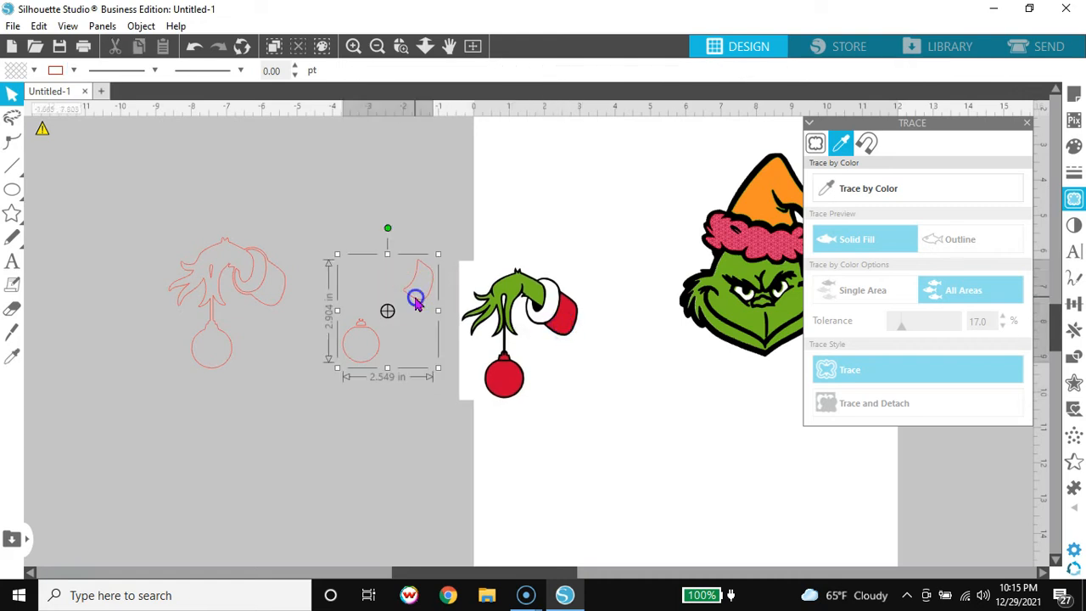
{"action": "left_click", "coordinate": [33, 71]}
{"action": "left_click", "coordinate": [76, 93]}
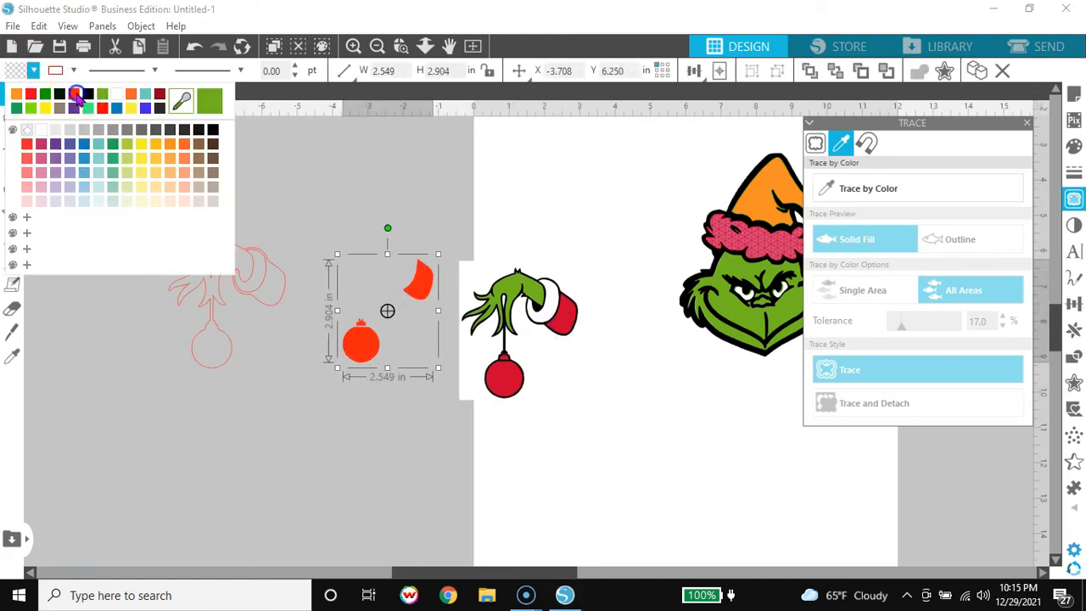
{"action": "mouse_move", "coordinate": [395, 338]}
{"action": "left_mouse_down"}
{"action": "mouse_move", "coordinate": [368, 353]}
{"action": "mouse_move", "coordinate": [267, 325]}
{"action": "mouse_move", "coordinate": [231, 357]}
{"action": "left_mouse_up"}
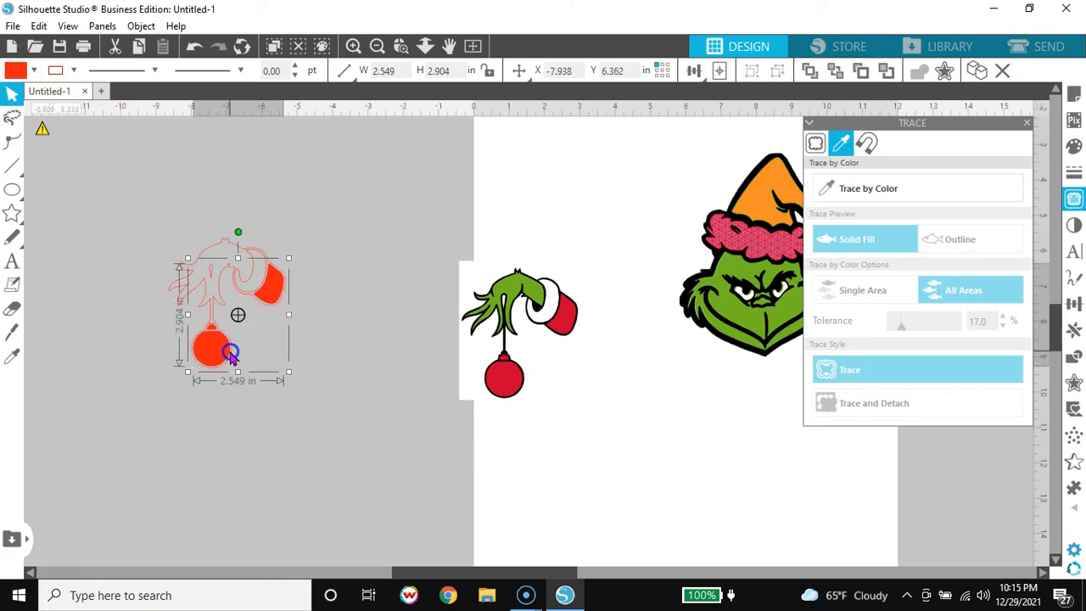
Set the fill color and line color of the traced hand outline base to black
{"action": "left_click", "coordinate": [243, 290]}
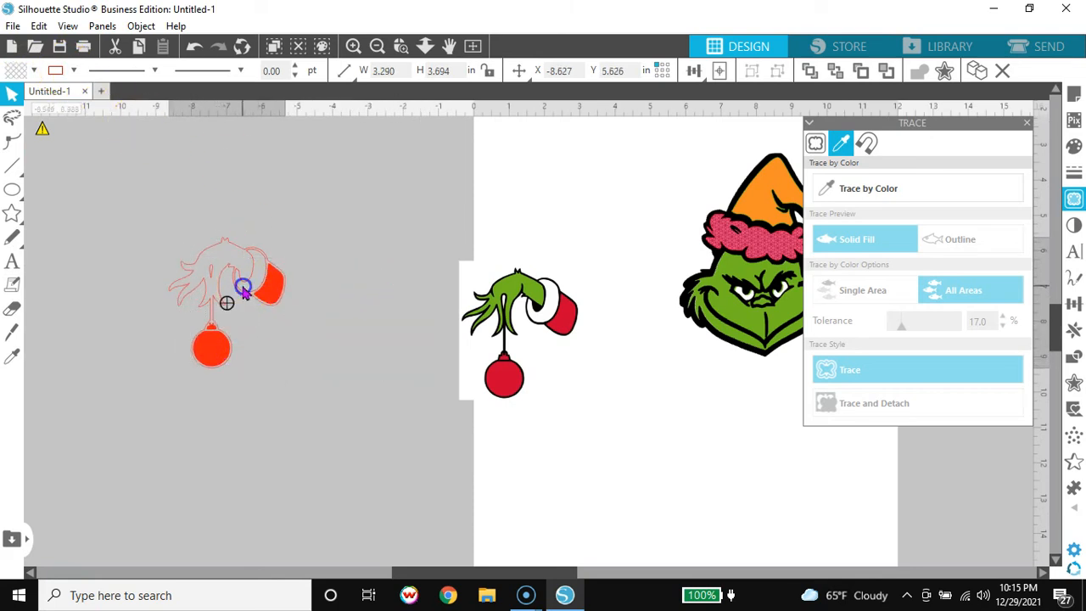
{"action": "left_click", "coordinate": [33, 70]}
{"action": "left_click", "coordinate": [75, 95]}
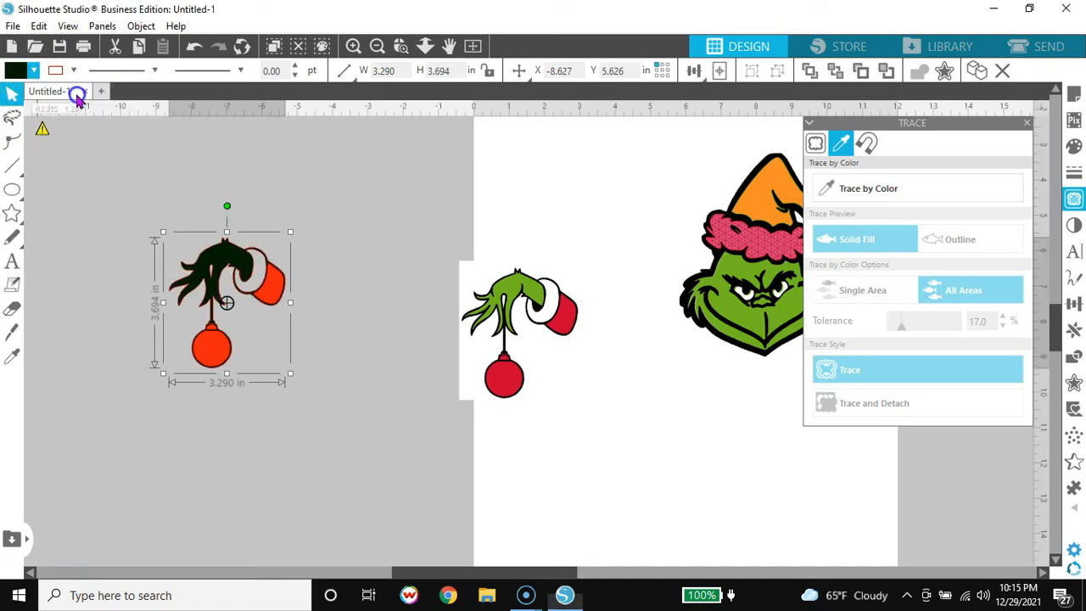
{"action": "left_click", "coordinate": [74, 72]}
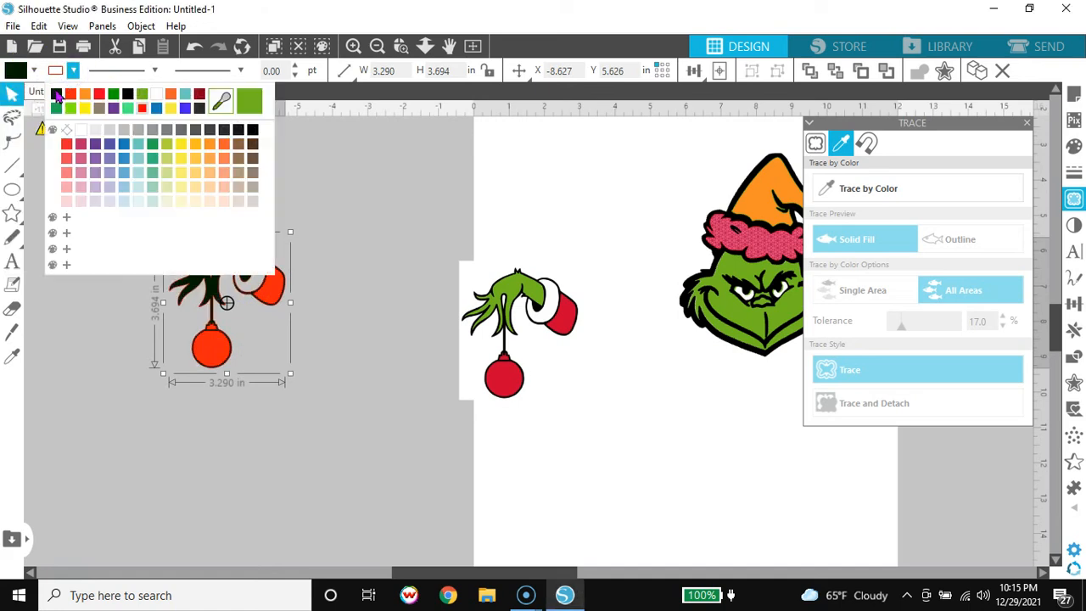
{"action": "left_click", "coordinate": [59, 93]}
Trace the green hand area of the source image by color, covering all matching areas with a tolerance of 34%
{"action": "left_click_drag", "start_coordinate": [531, 270], "coordinate": [472, 206]}
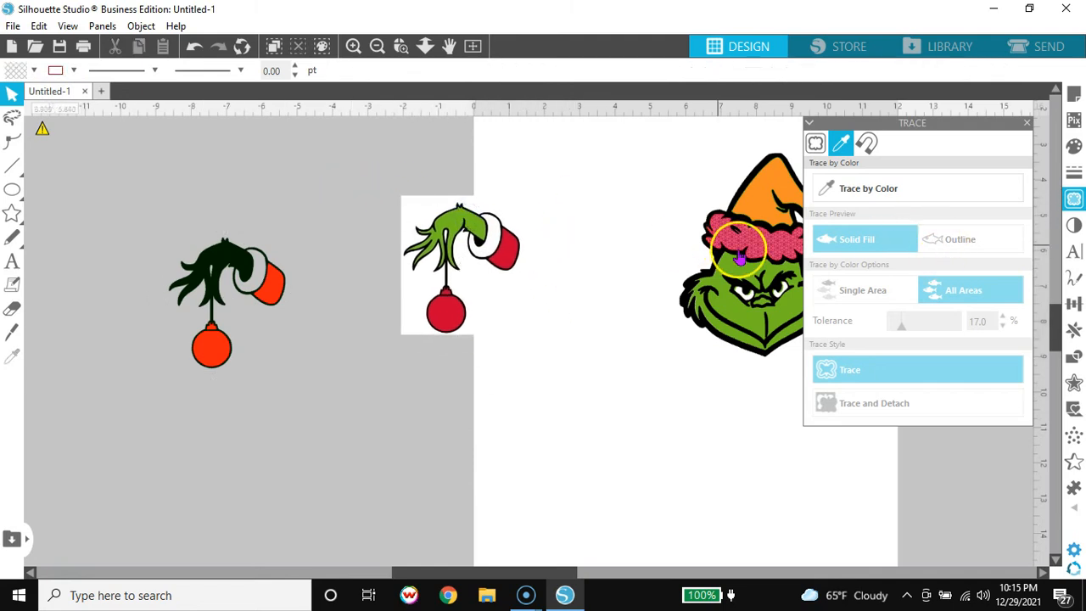
{"action": "left_click", "coordinate": [915, 190]}
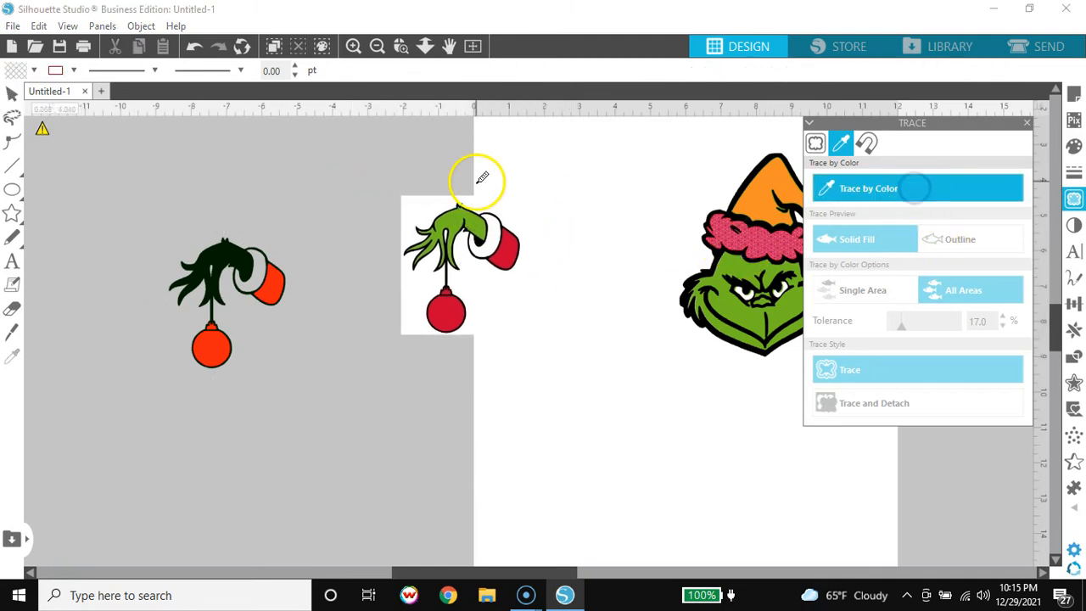
{"action": "left_click", "coordinate": [459, 212]}
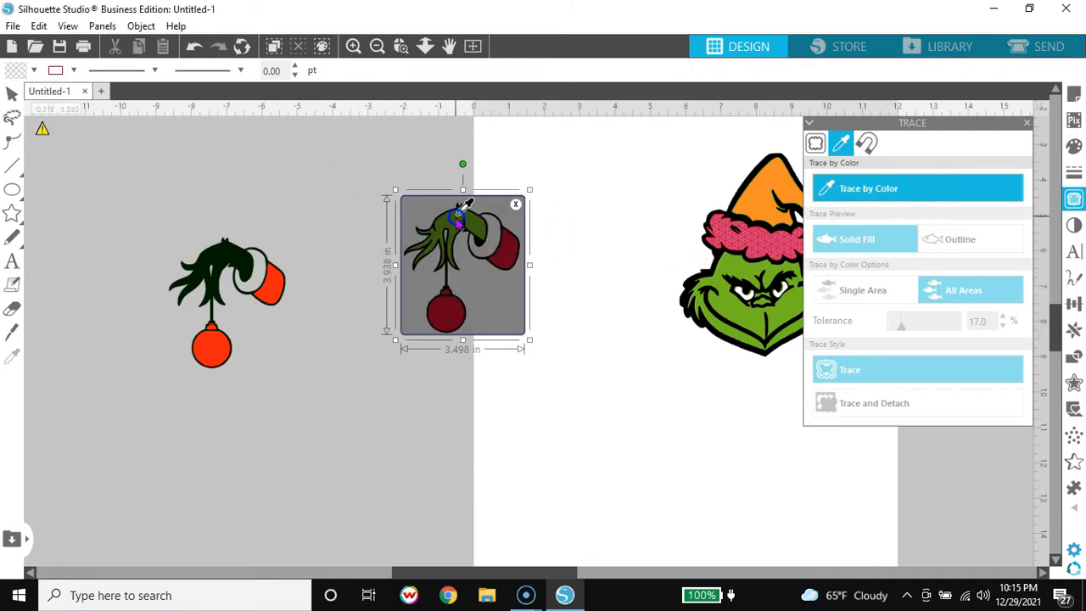
{"action": "left_click", "coordinate": [963, 292]}
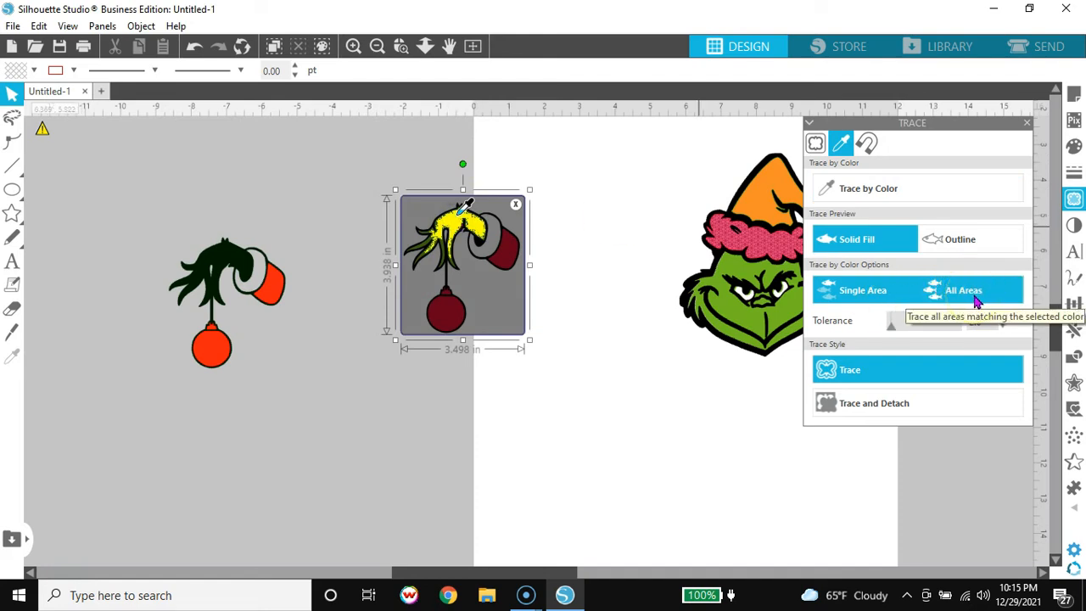
{"action": "left_click", "coordinate": [978, 301]}
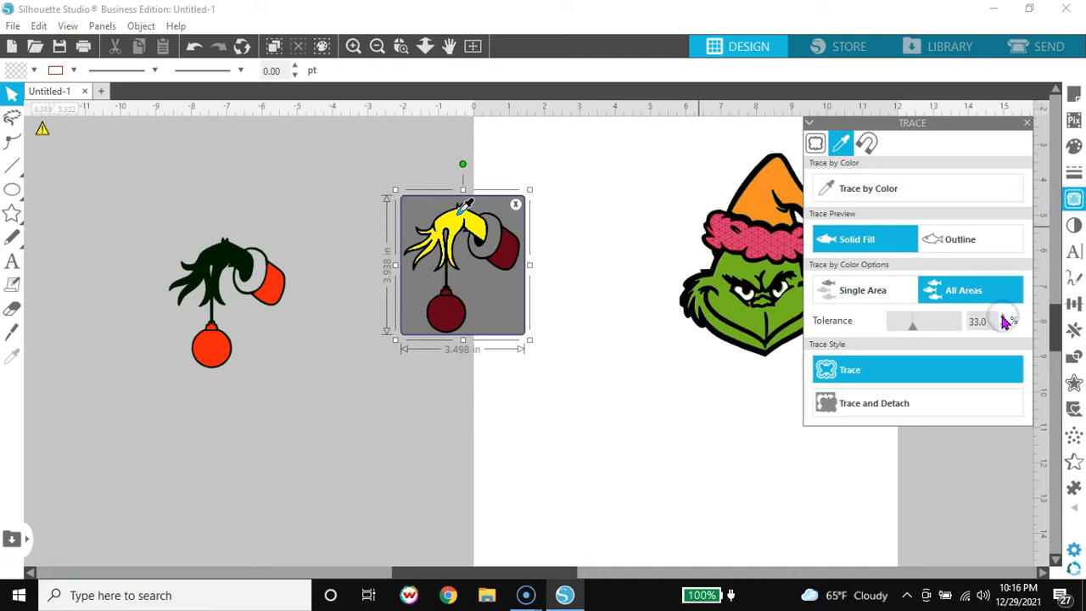
{"action": "left_click", "coordinate": [1003, 317]}
{"action": "left_click", "coordinate": [947, 367]}
Move the source image aside and set both the fill and line color of the traced hand to green
{"action": "mouse_move", "coordinate": [516, 242]}
{"action": "left_mouse_down"}
{"action": "mouse_move", "coordinate": [480, 226]}
{"action": "mouse_move", "coordinate": [368, 241]}
{"action": "mouse_move", "coordinate": [492, 343]}
{"action": "left_mouse_up"}
{"action": "left_click", "coordinate": [444, 182]}
{"action": "left_click", "coordinate": [456, 235]}
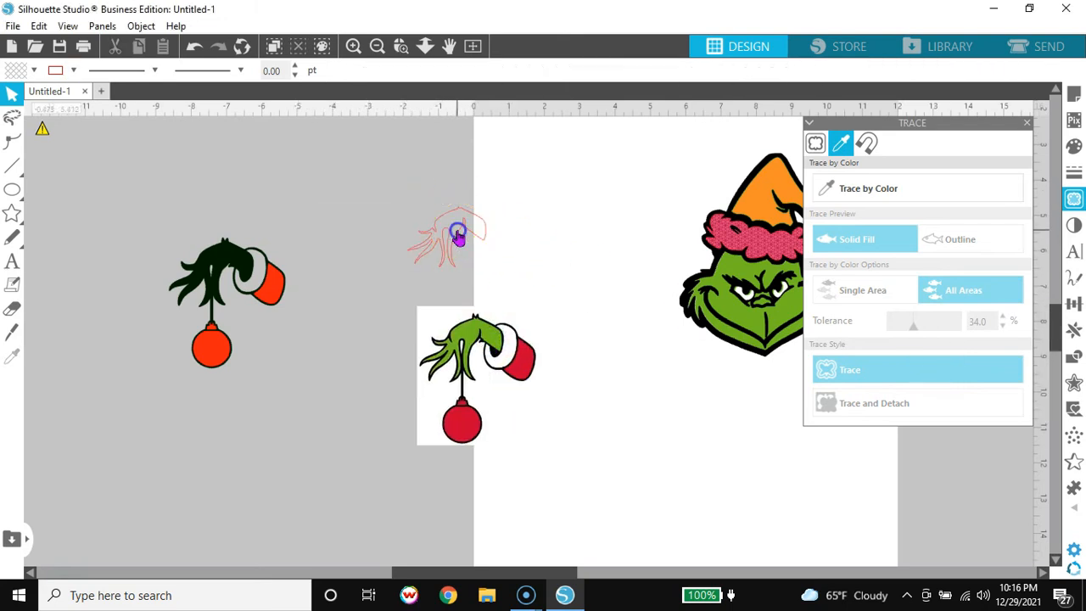
{"action": "left_click", "coordinate": [34, 70]}
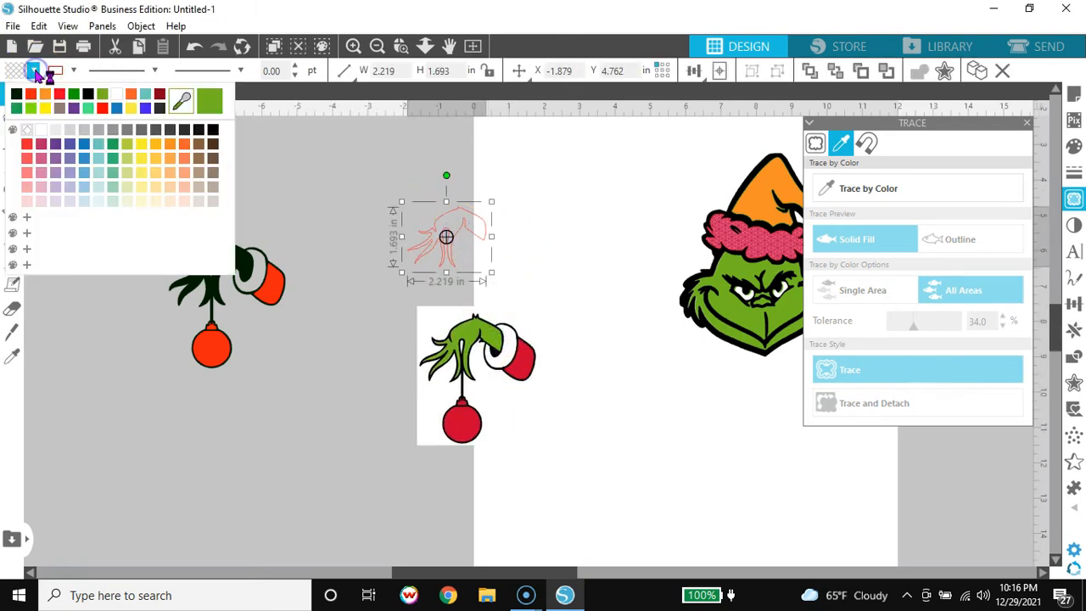
{"action": "left_click", "coordinate": [77, 94]}
{"action": "left_click", "coordinate": [74, 70]}
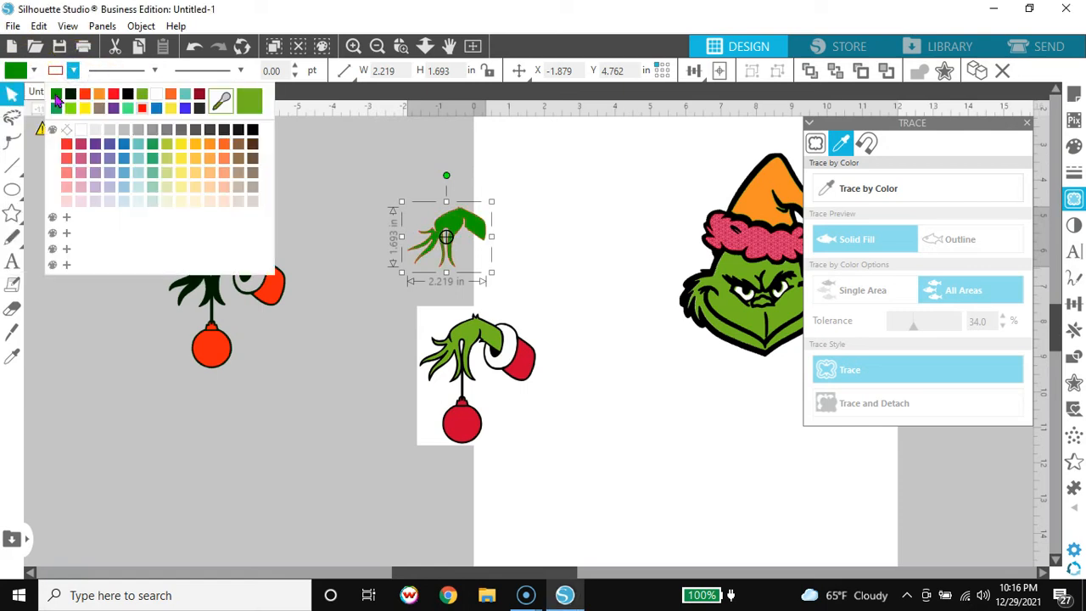
{"action": "left_click", "coordinate": [56, 100]}
Fit the green hand piece over the hand area of the black base
{"action": "left_click", "coordinate": [598, 267]}
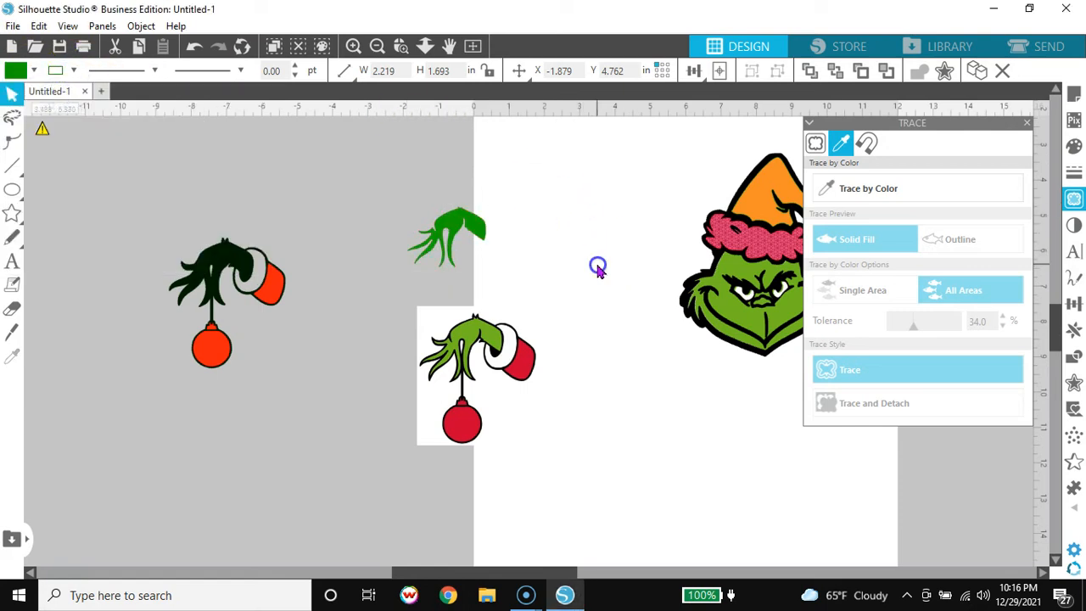
{"action": "mouse_move", "coordinate": [485, 242]}
{"action": "left_mouse_down"}
{"action": "mouse_move", "coordinate": [307, 246]}
{"action": "mouse_move", "coordinate": [243, 268]}
{"action": "left_mouse_up"}
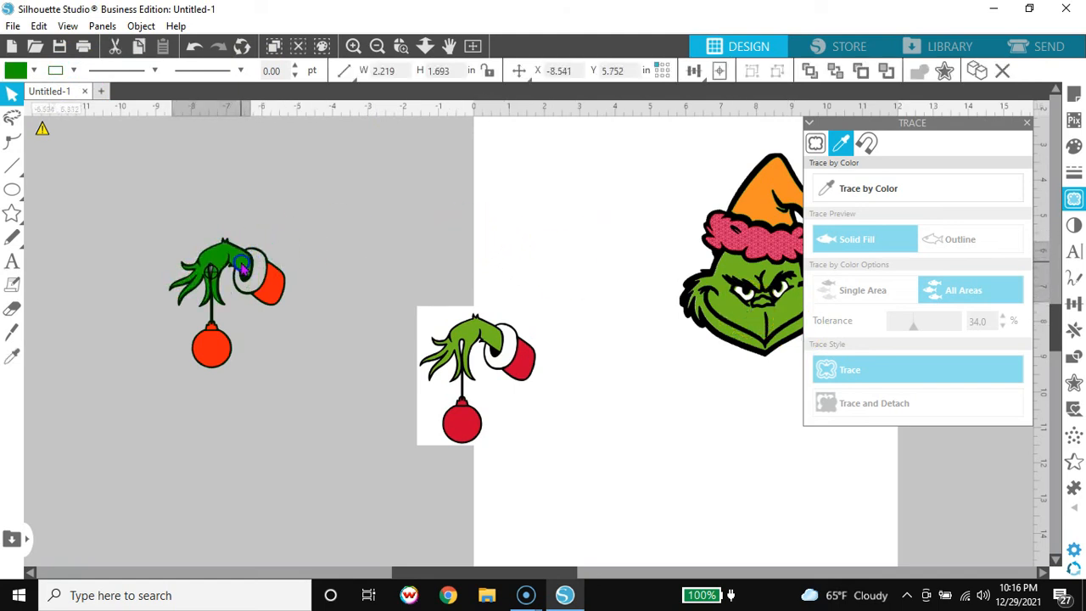
{"action": "left_click", "coordinate": [303, 393]}
Trace the white cuff of the source image by color as a single area with a tolerance of 28%
{"action": "left_click_drag", "start_coordinate": [516, 357], "coordinate": [455, 224]}
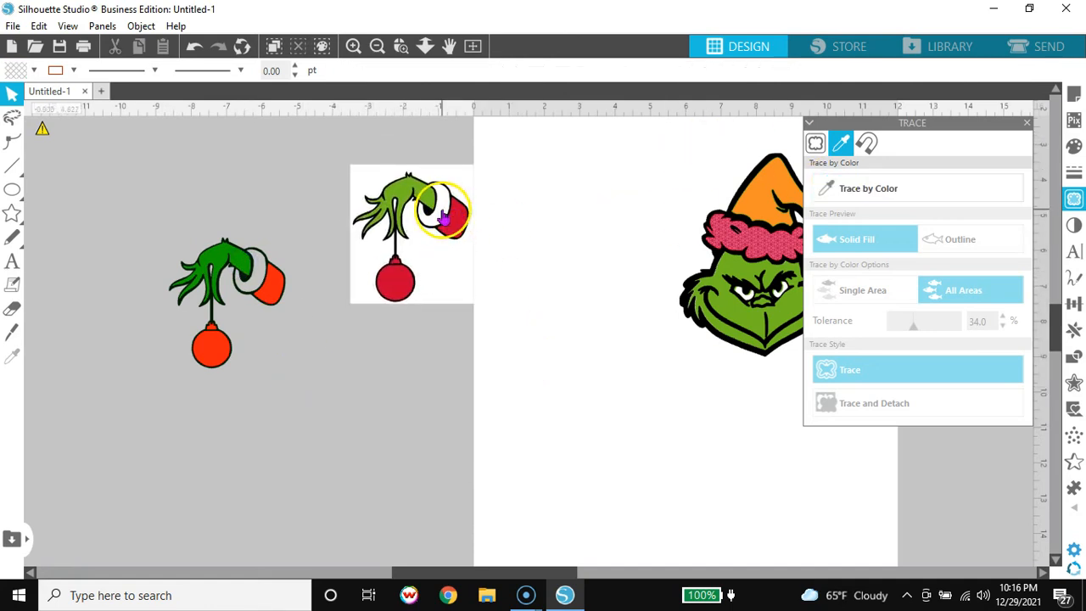
{"action": "left_click", "coordinate": [814, 145]}
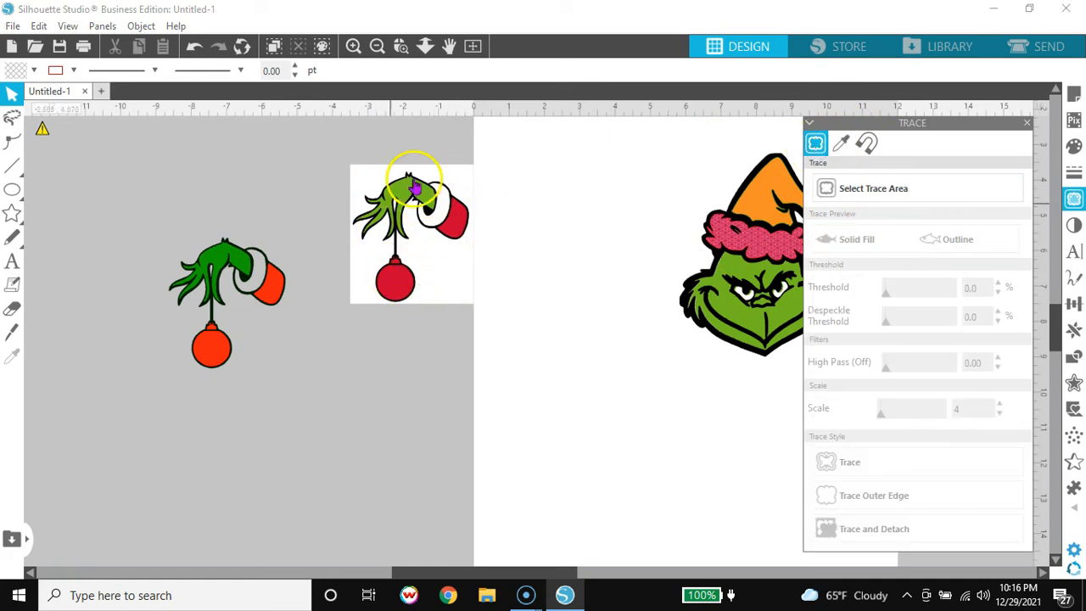
{"action": "left_click", "coordinate": [840, 145]}
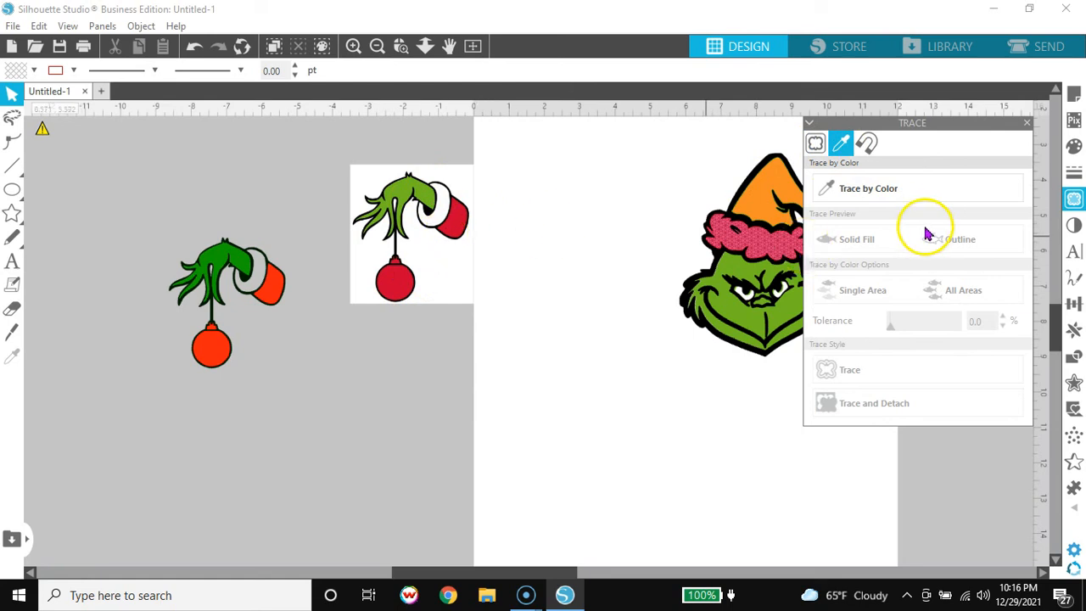
{"action": "left_click", "coordinate": [910, 189]}
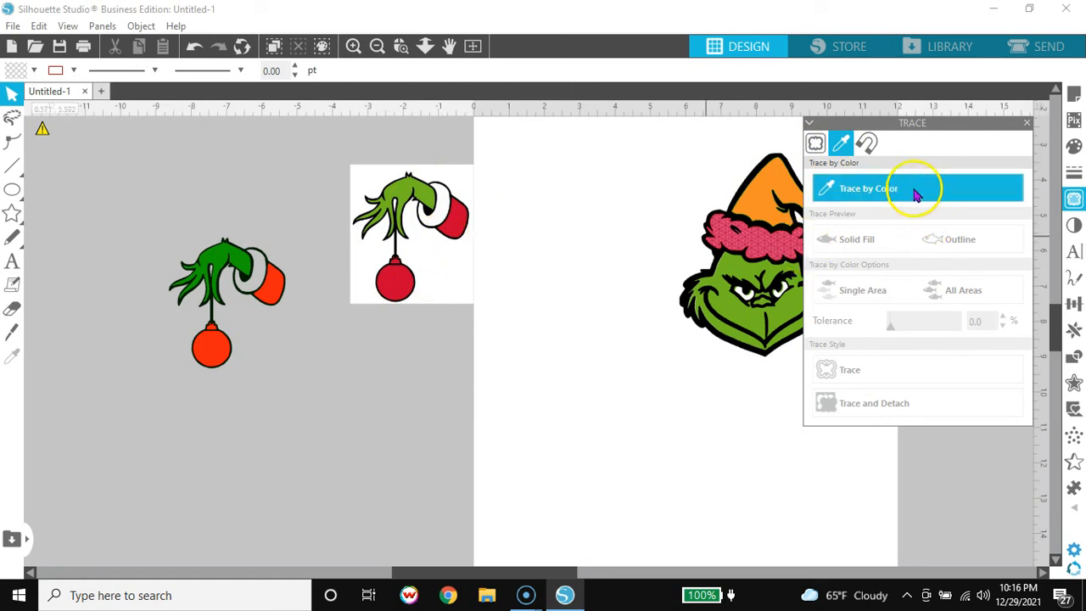
{"action": "left_click", "coordinate": [444, 196]}
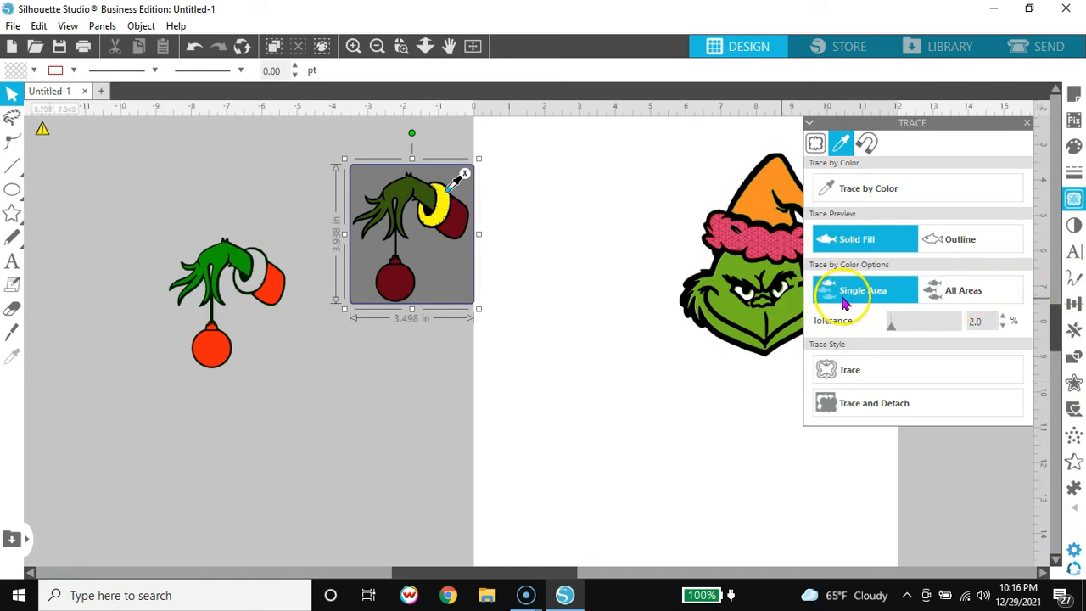
{"action": "left_click", "coordinate": [1005, 319]}
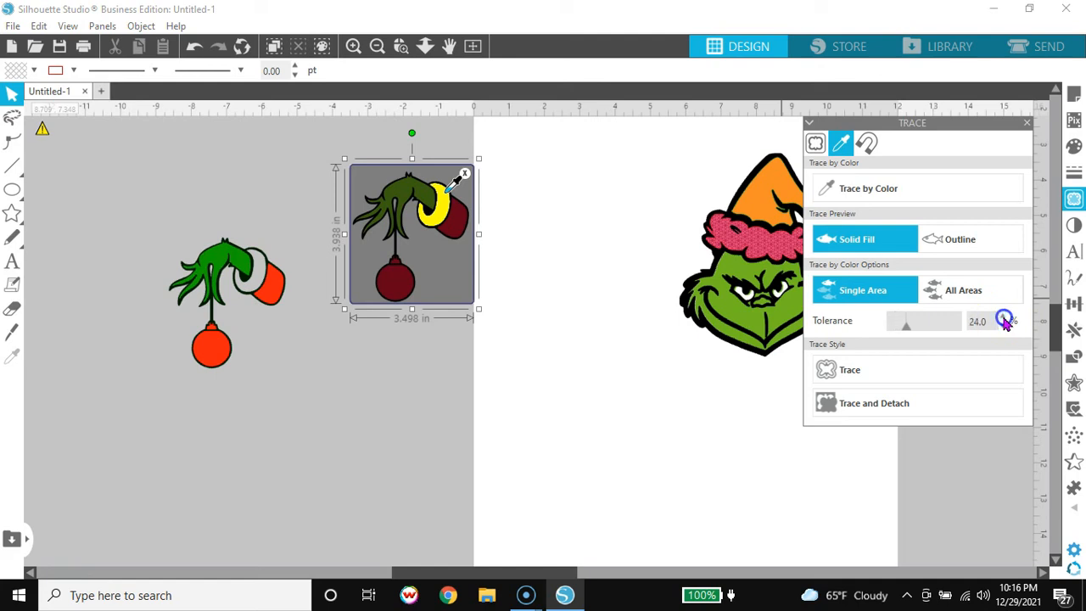
{"action": "left_click", "coordinate": [917, 372]}
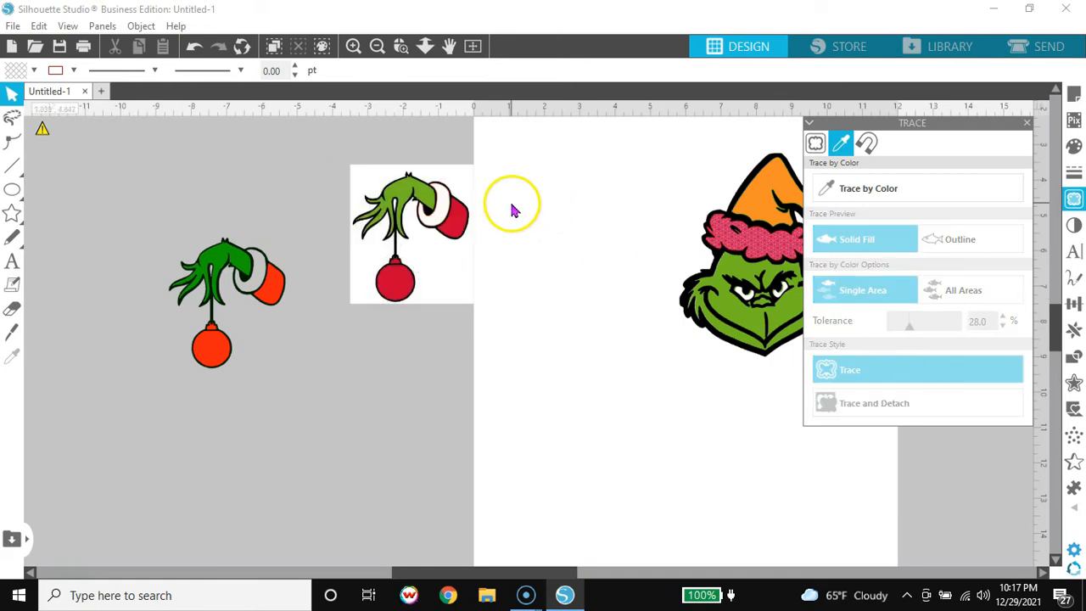
Move the source image off the cuff outline and set the traced cuff's fill and line color to white
{"action": "left_click_drag", "start_coordinate": [471, 280], "coordinate": [673, 382]}
{"action": "left_click", "coordinate": [421, 231]}
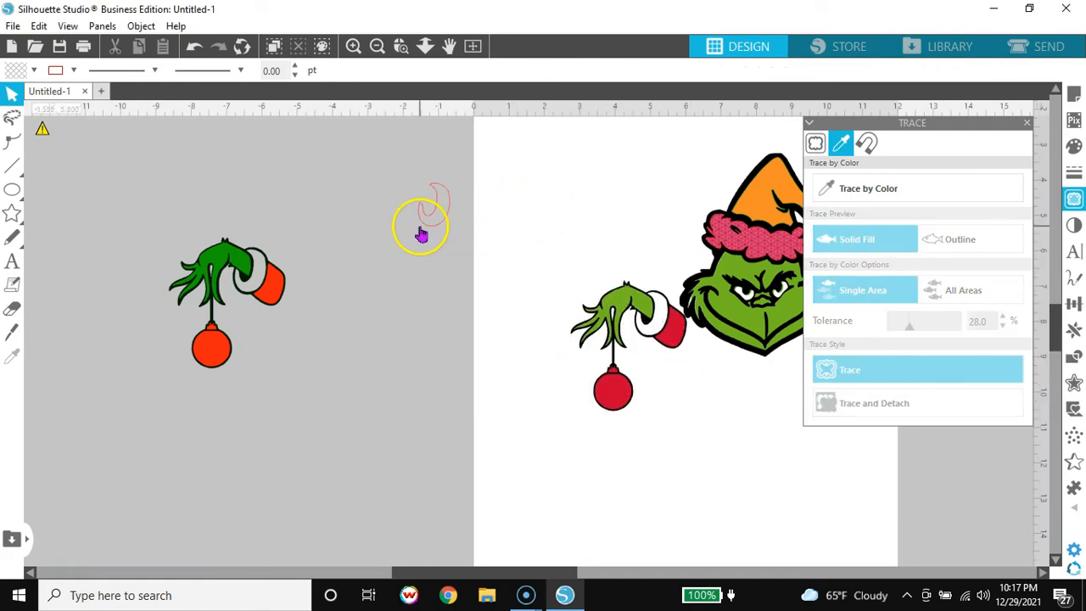
{"action": "left_click", "coordinate": [33, 69]}
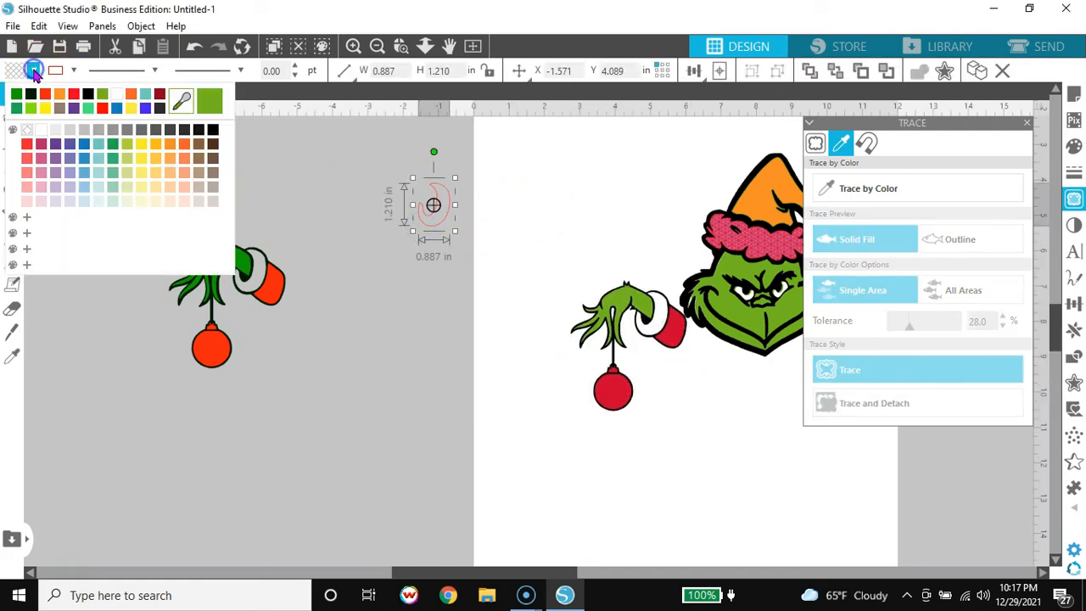
{"action": "left_click", "coordinate": [115, 94]}
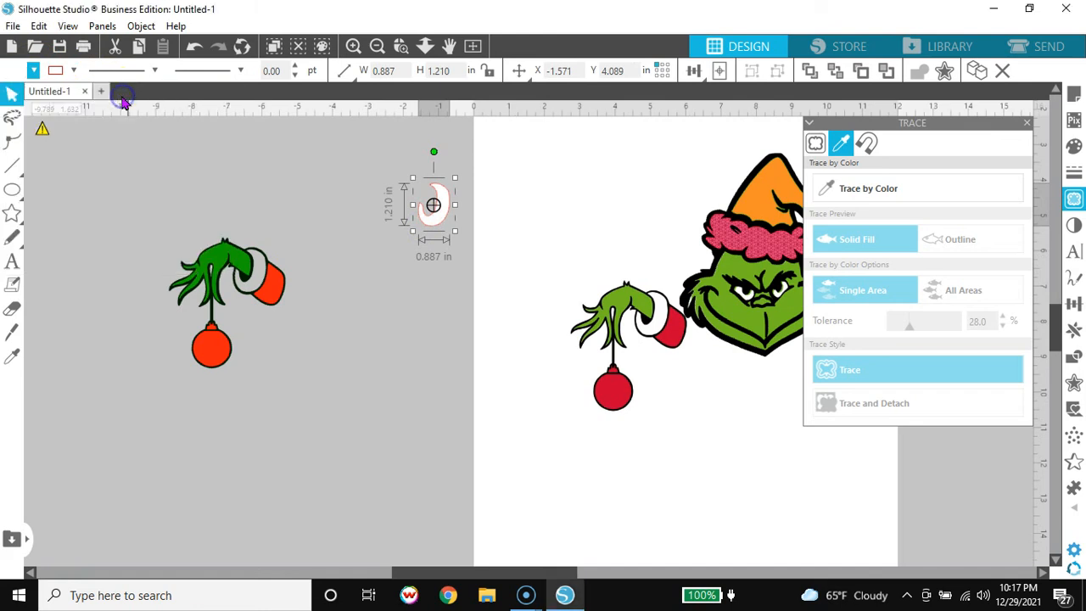
{"action": "left_click", "coordinate": [76, 71]}
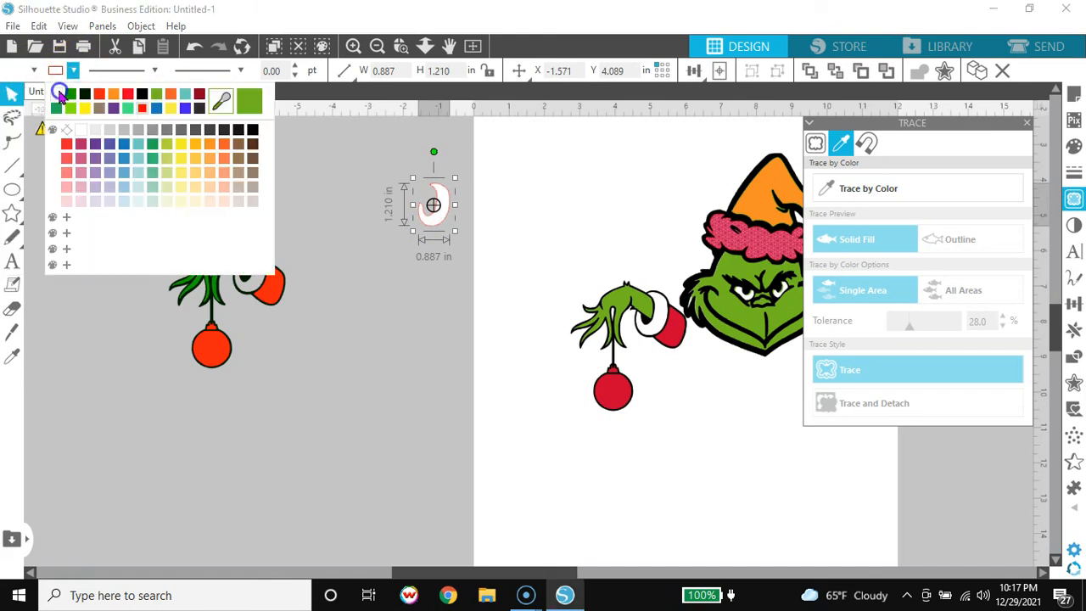
{"action": "left_click", "coordinate": [61, 95]}
Fit the white cuff over the layered hand and place the source image beside it for comparison
{"action": "left_click_drag", "start_coordinate": [428, 228], "coordinate": [245, 291]}
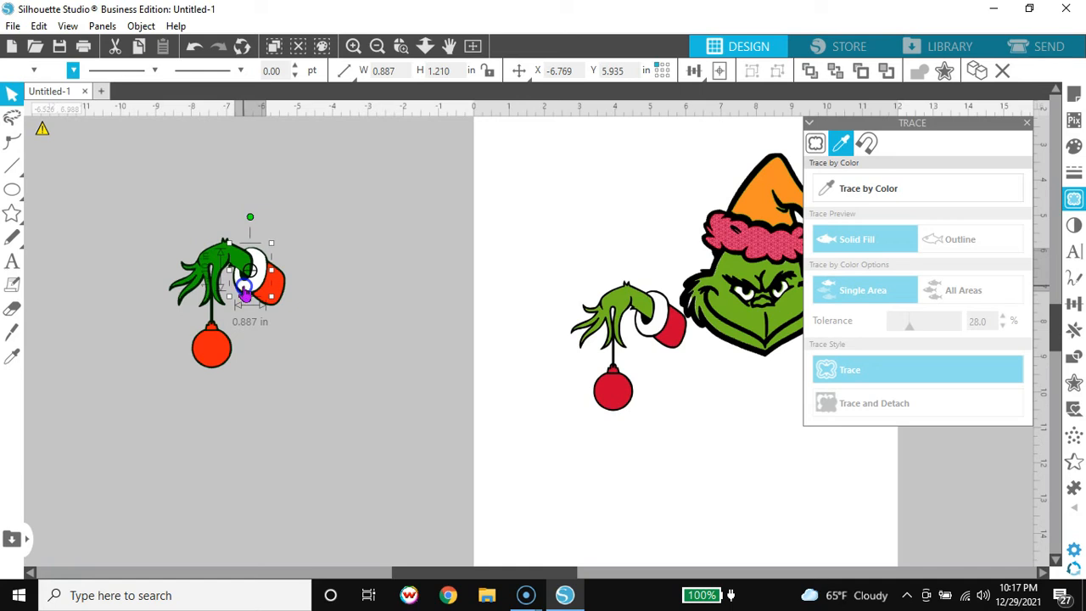
{"action": "left_click", "coordinate": [286, 326]}
{"action": "left_click_drag", "start_coordinate": [650, 311], "coordinate": [417, 287]}
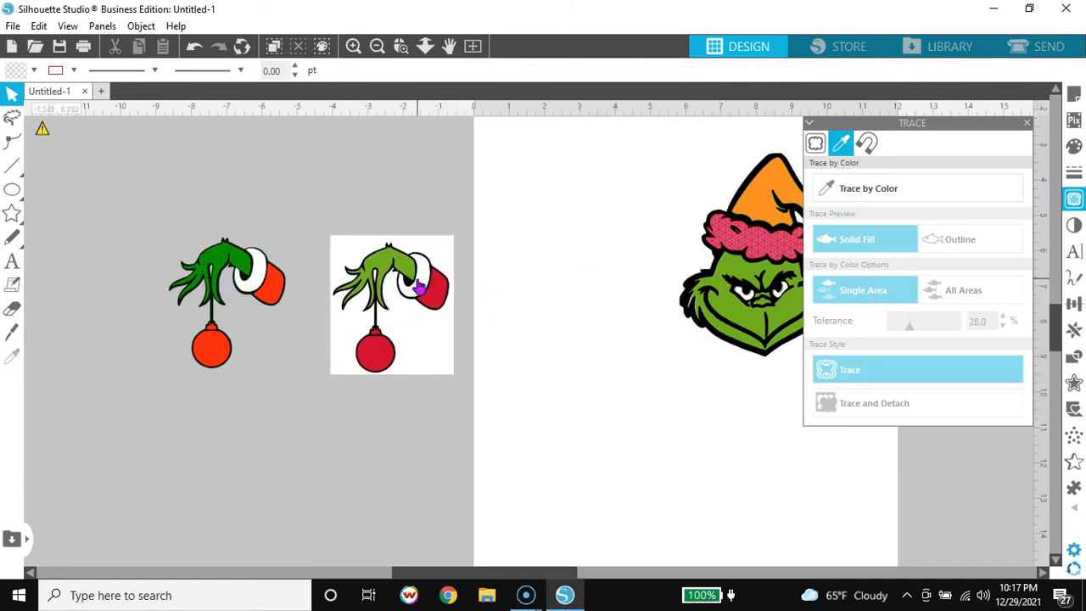
Fill the layered sleeve and ornament with a purple-to-white gradient
{"action": "left_click", "coordinate": [1074, 200]}
{"action": "left_click", "coordinate": [1074, 145]}
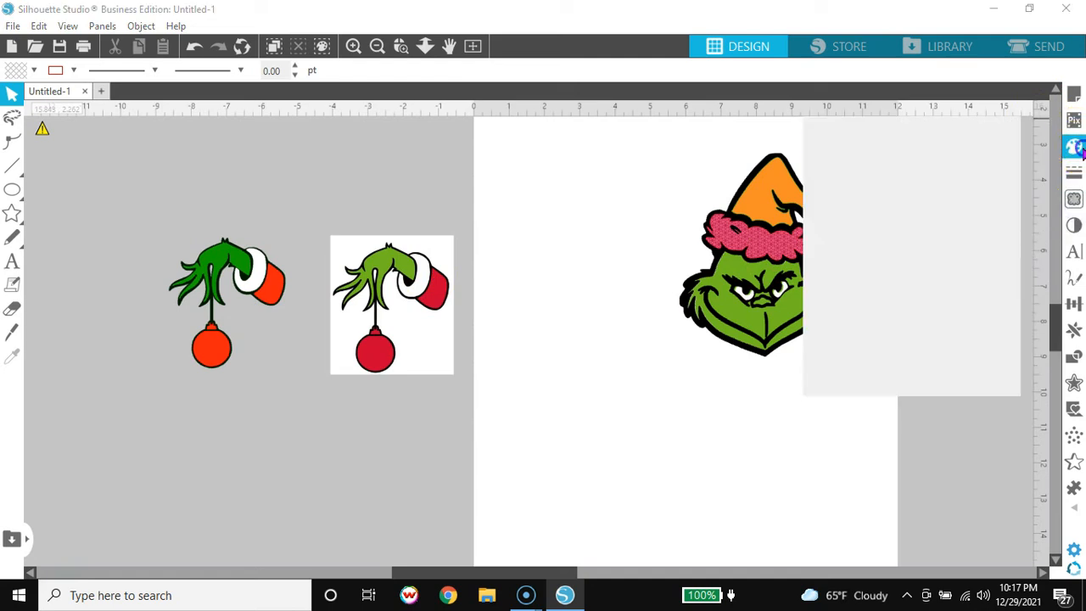
{"action": "left_click", "coordinate": [280, 288]}
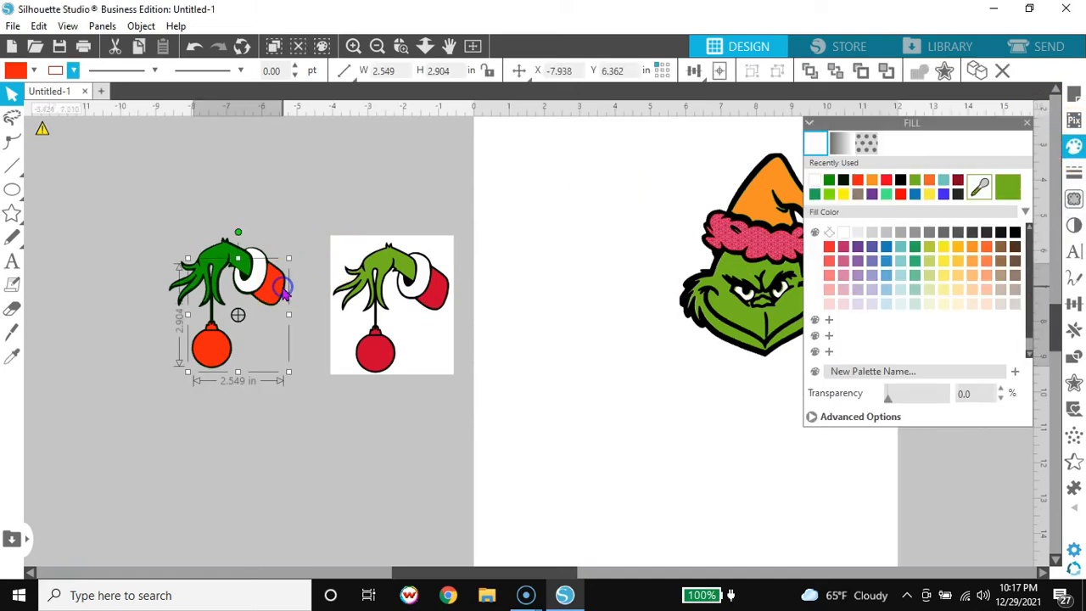
{"action": "left_click", "coordinate": [838, 142]}
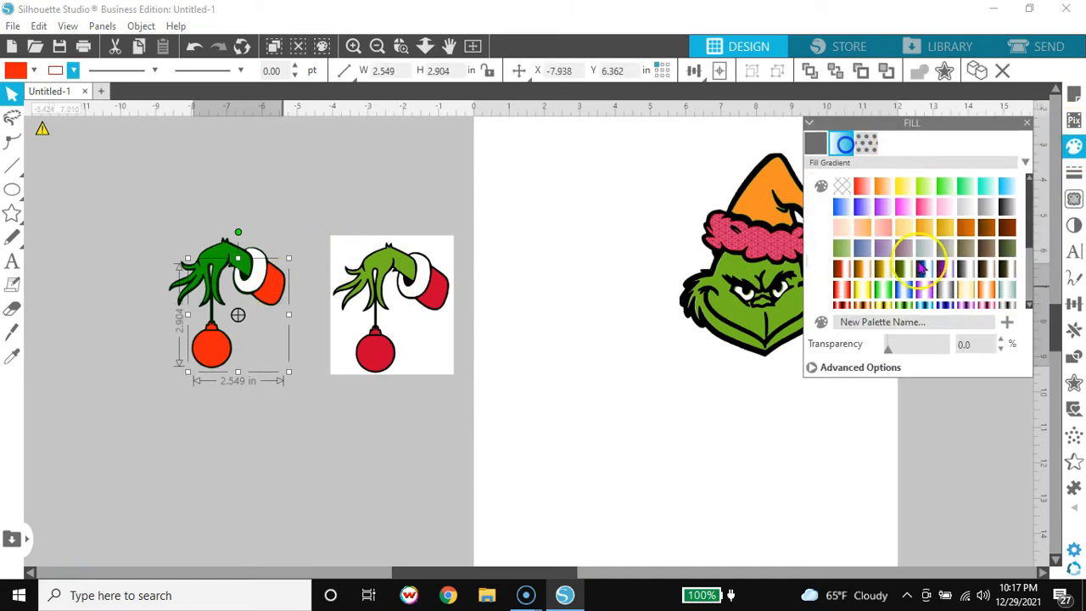
{"action": "left_click", "coordinate": [934, 289]}
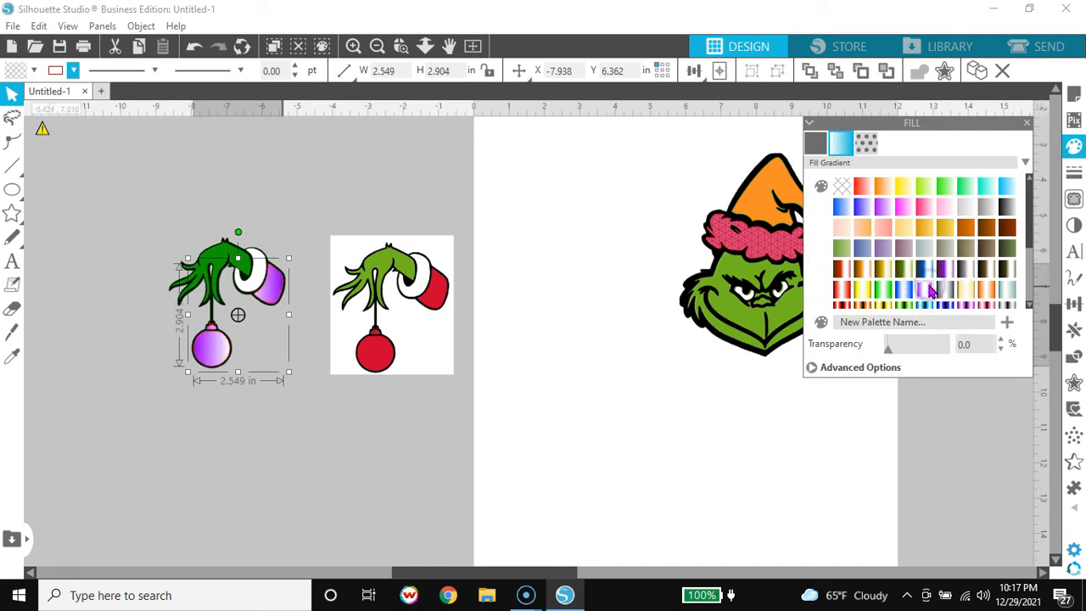
{"action": "left_click", "coordinate": [346, 183]}
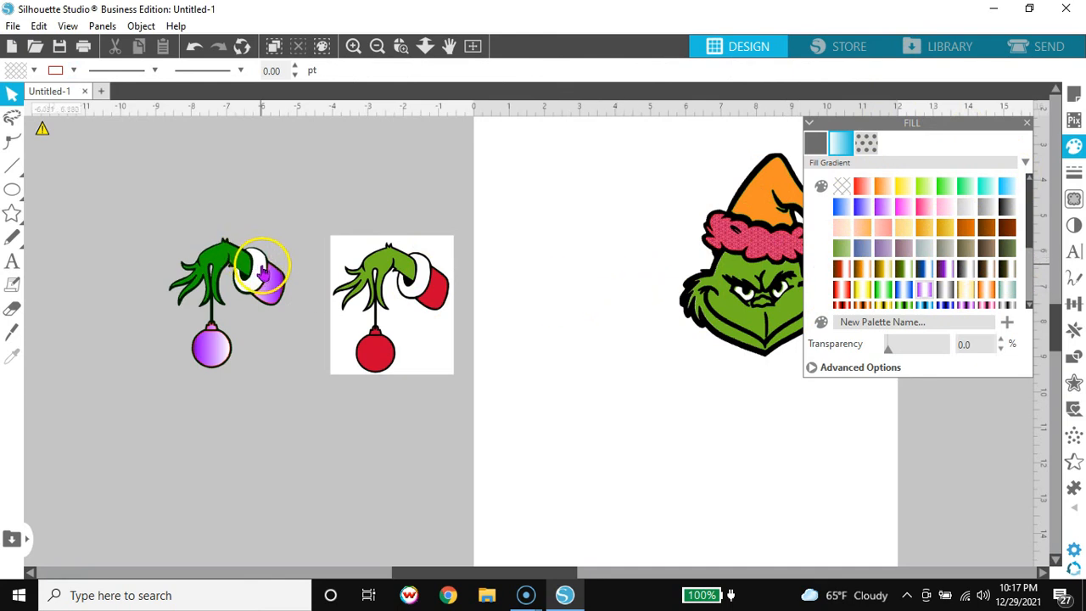
Fill the layered cuff with an orange-to-white gradient
{"action": "left_click", "coordinate": [265, 273]}
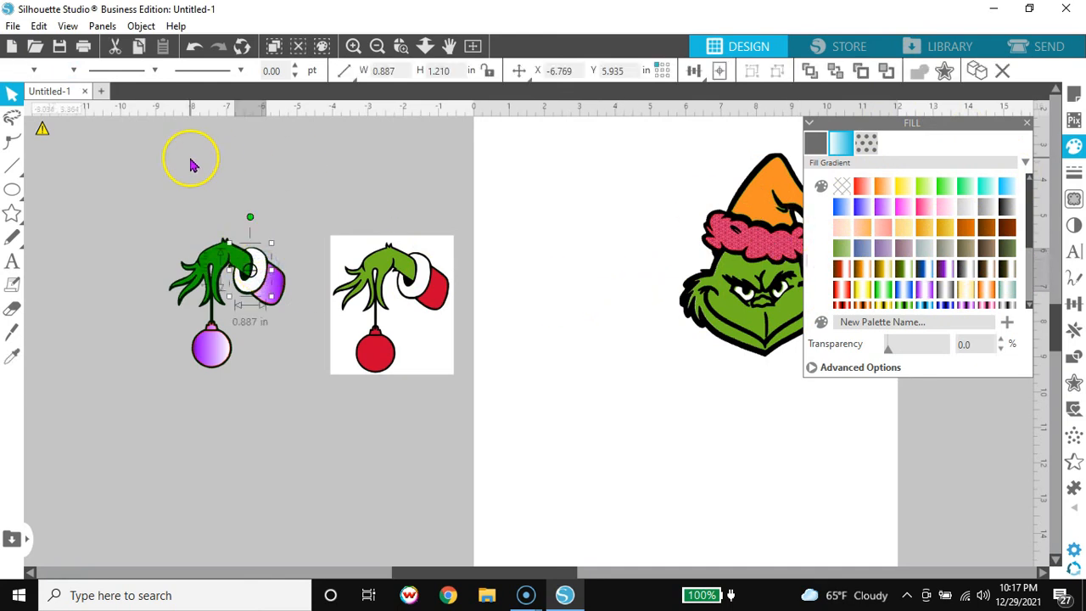
{"action": "left_click", "coordinate": [1007, 229]}
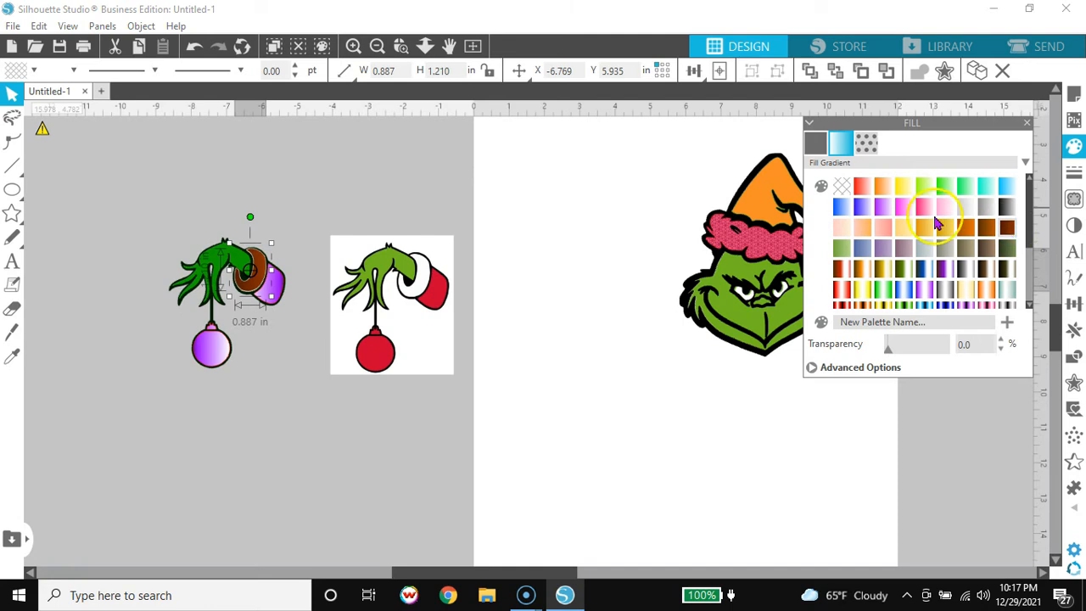
{"action": "left_click", "coordinate": [882, 186]}
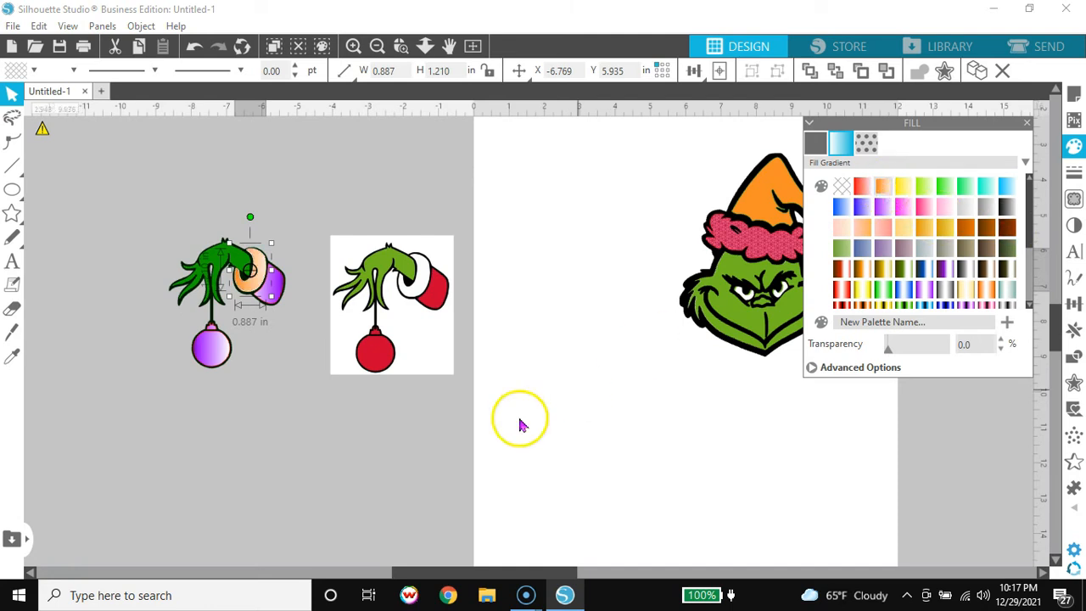
{"action": "left_click", "coordinate": [466, 443]}
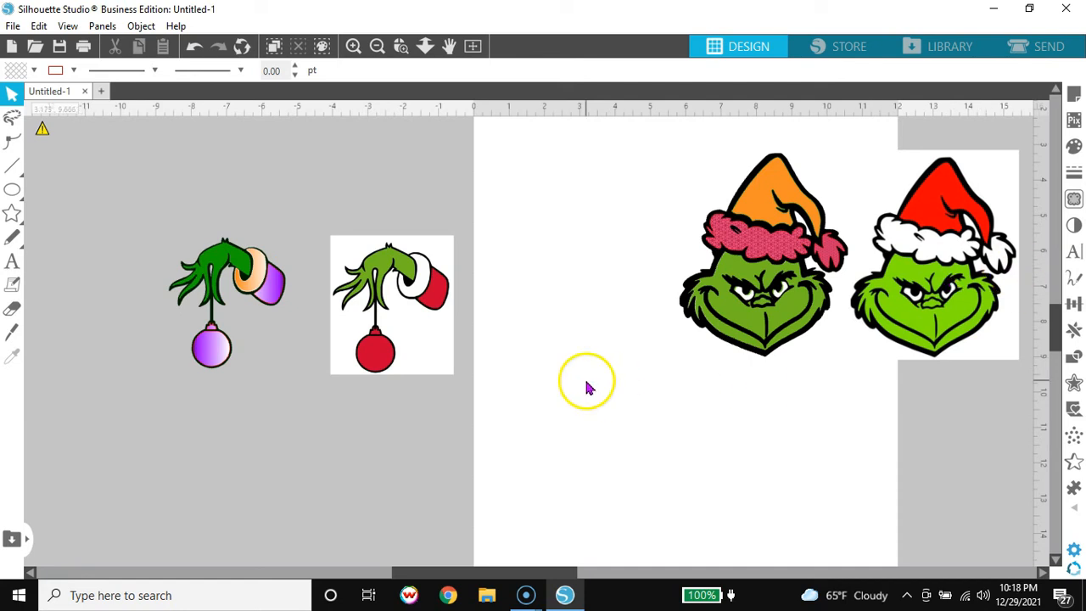
Pull the green face and orange hat pieces off the black Grinch head base and shift the source image down
{"action": "left_click_drag", "start_coordinate": [738, 327], "coordinate": [648, 341]}
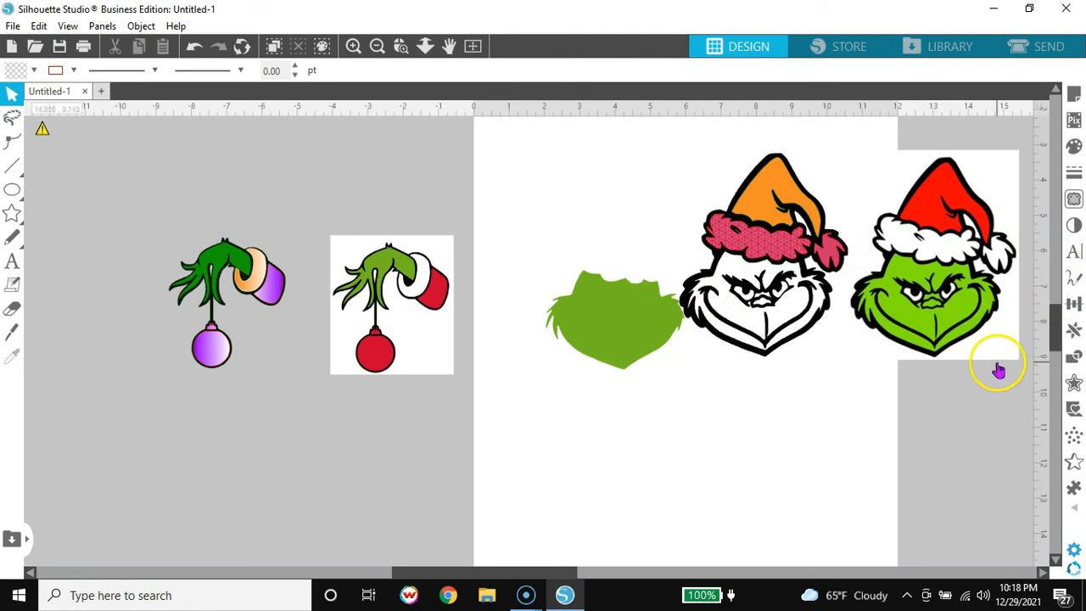
{"action": "left_click_drag", "start_coordinate": [996, 357], "coordinate": [998, 400]}
{"action": "left_click", "coordinate": [997, 400]}
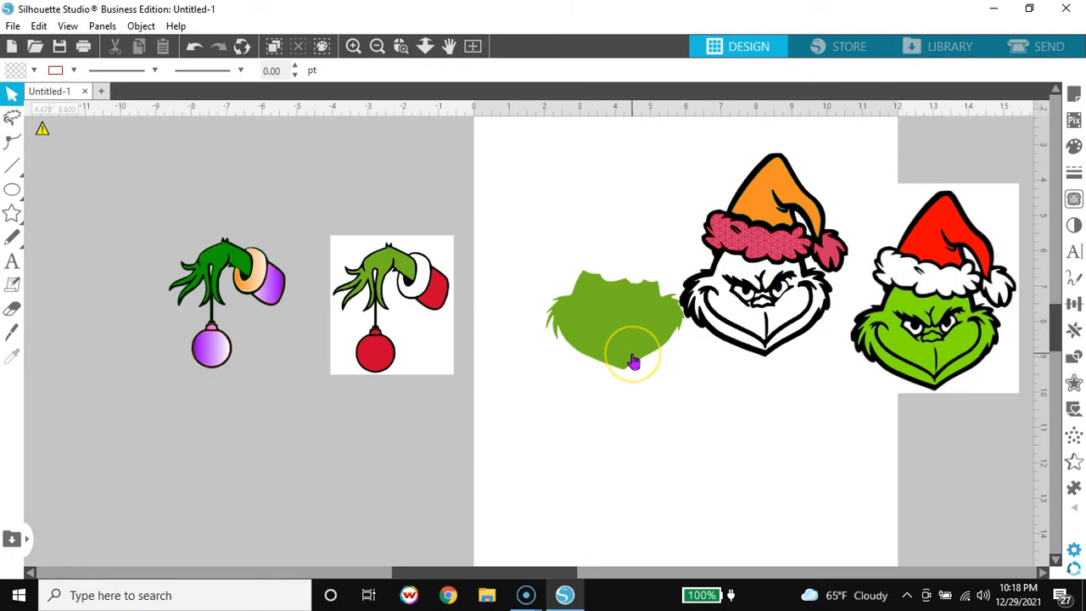
{"action": "left_click_drag", "start_coordinate": [784, 223], "coordinate": [921, 251]}
{"action": "left_click_drag", "start_coordinate": [619, 353], "coordinate": [892, 356]}
Delete all the Grinch head pieces together with their source image
{"action": "left_click", "coordinate": [765, 250]}
{"action": "left_click", "coordinate": [994, 360], "text": "shift"}
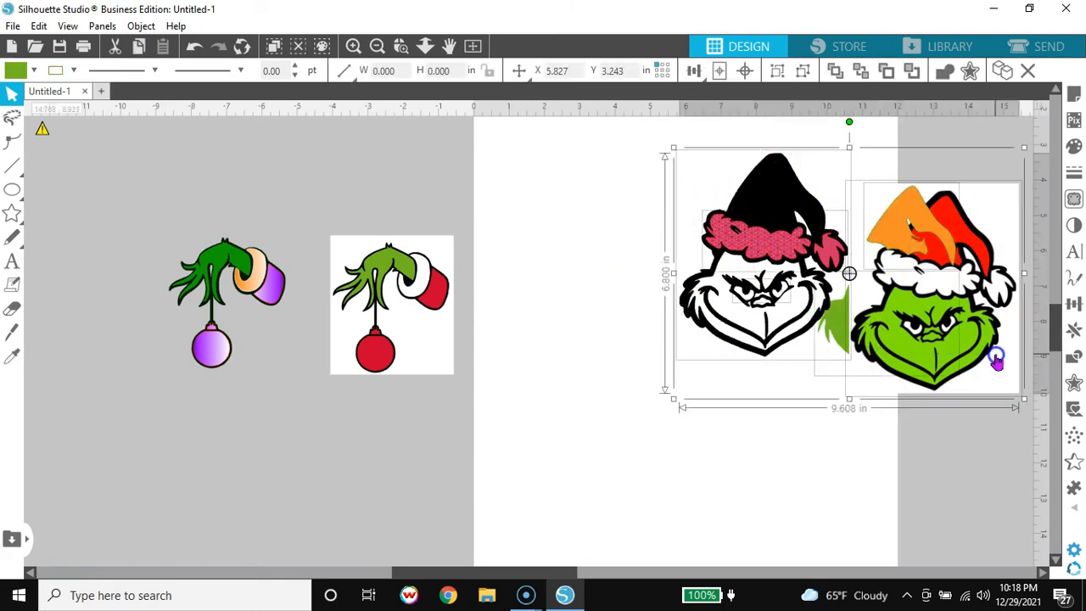
{"action": "key", "text": "Delete"}
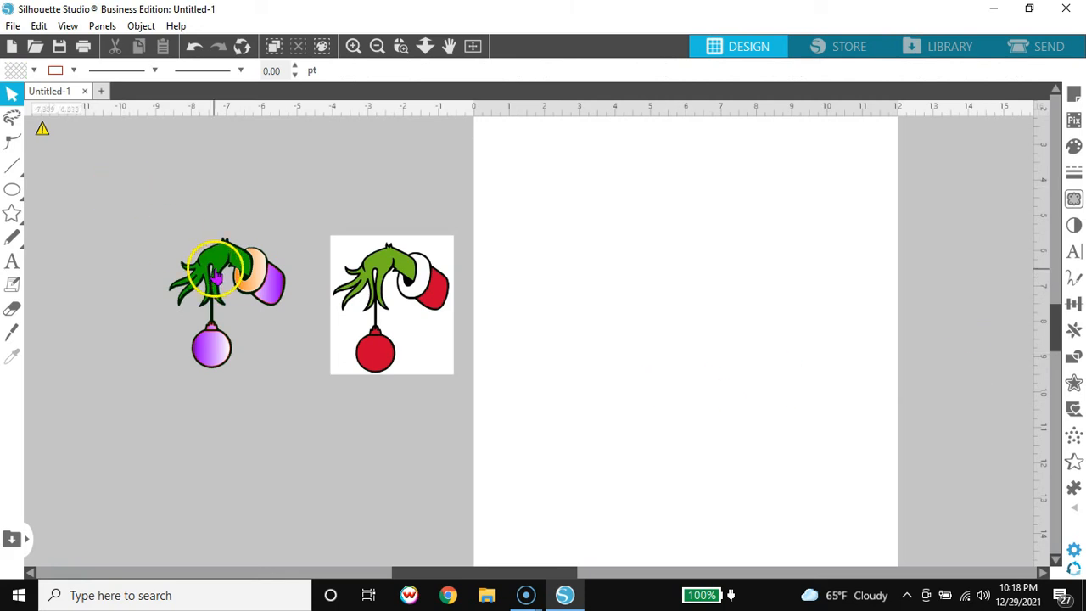
Fill the sleeve and ornament of the layered hand with solid orange-red
{"action": "left_click", "coordinate": [277, 299]}
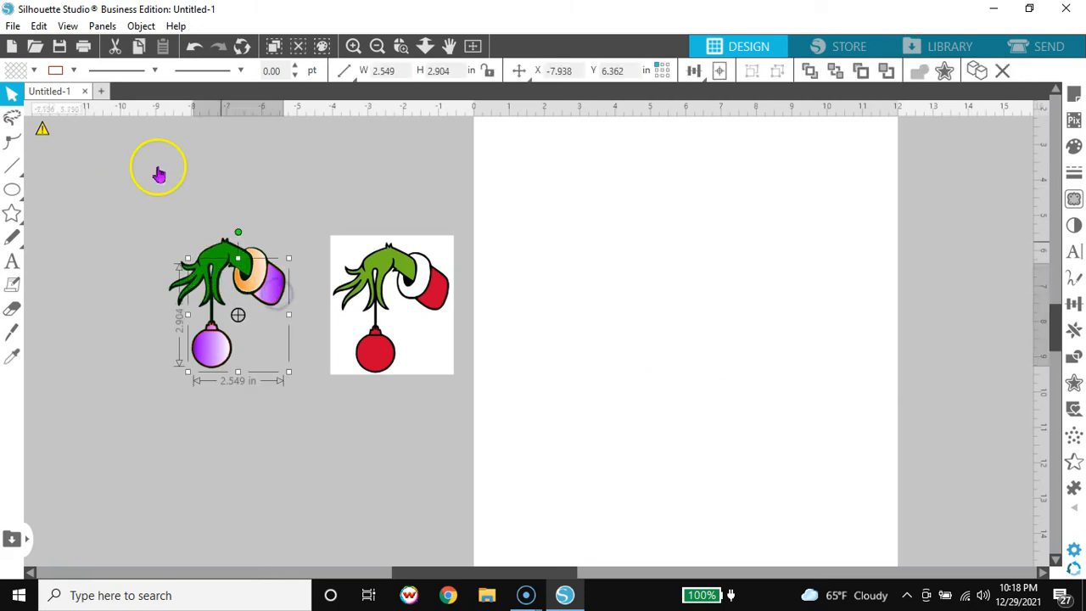
{"action": "left_click", "coordinate": [33, 70]}
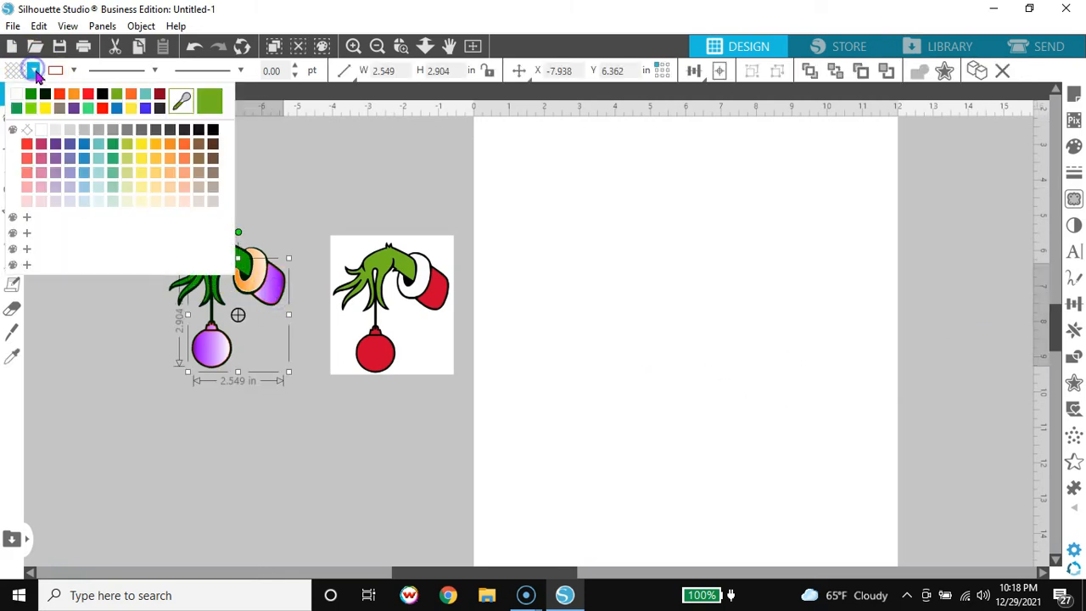
{"action": "left_click", "coordinate": [61, 94]}
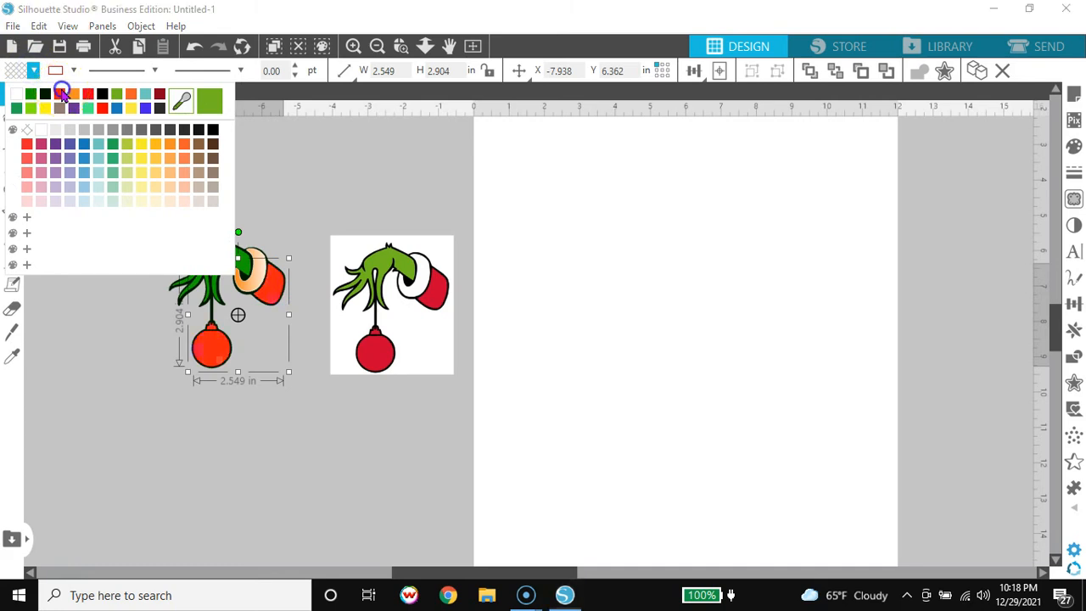
{"action": "left_click", "coordinate": [266, 178]}
Separate the green hand, orange-red pieces, cuff and black base of the layered hand and spread them on the page
{"action": "left_click_drag", "start_coordinate": [233, 259], "coordinate": [554, 157]}
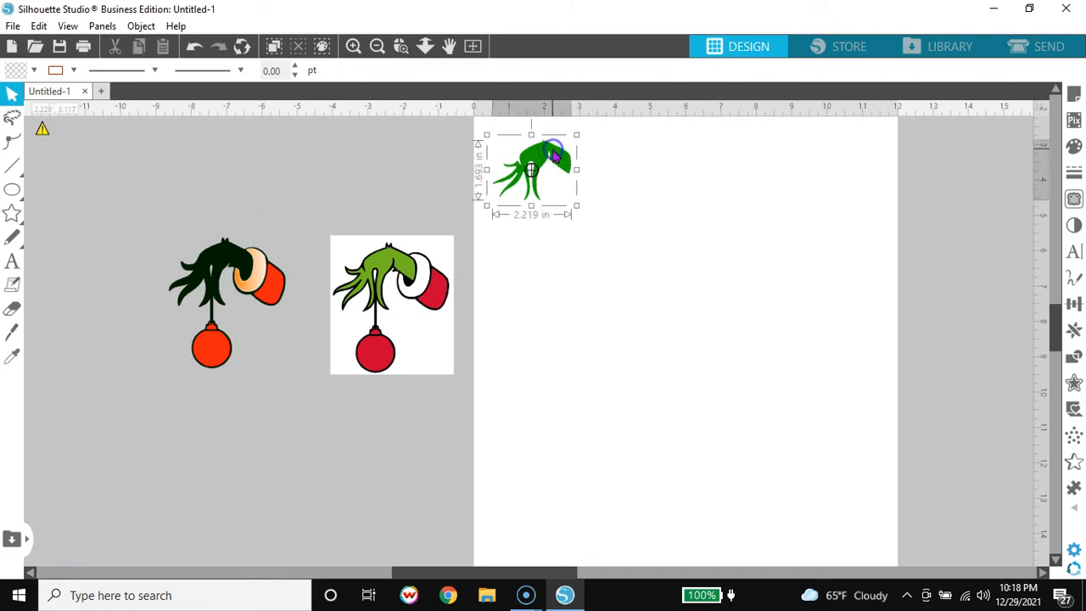
{"action": "left_click", "coordinate": [330, 213]}
{"action": "left_click_drag", "start_coordinate": [266, 276], "coordinate": [651, 202]}
{"action": "left_click_drag", "start_coordinate": [291, 285], "coordinate": [619, 149]}
{"action": "left_click", "coordinate": [766, 177]}
{"action": "left_click_drag", "start_coordinate": [795, 183], "coordinate": [807, 205]}
Reassemble the green hand, orange-red sleeve and ornament, and gradient cuff over the black base
{"action": "left_click_drag", "start_coordinate": [552, 165], "coordinate": [778, 195]}
{"action": "left_click", "coordinate": [779, 196]}
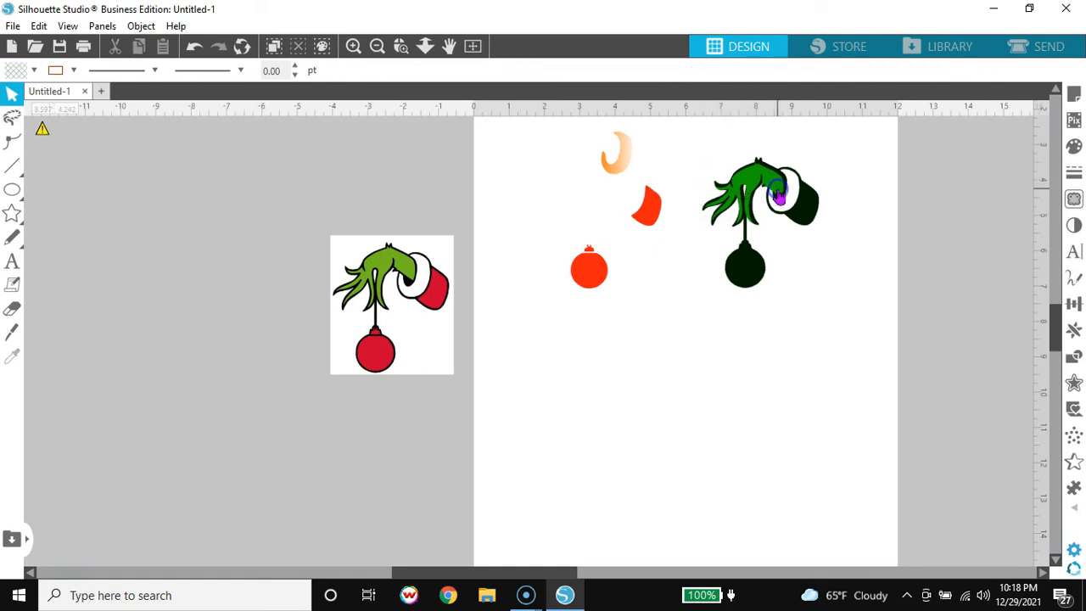
{"action": "left_click_drag", "start_coordinate": [654, 211], "coordinate": [813, 212]}
{"action": "left_click_drag", "start_coordinate": [624, 169], "coordinate": [791, 212]}
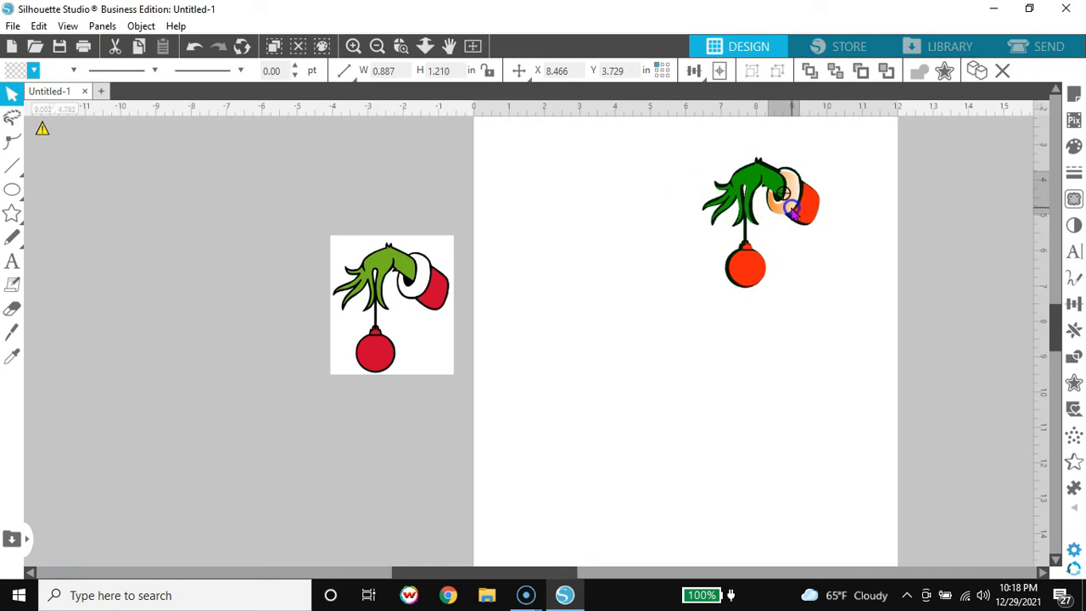
{"action": "left_click", "coordinate": [791, 206]}
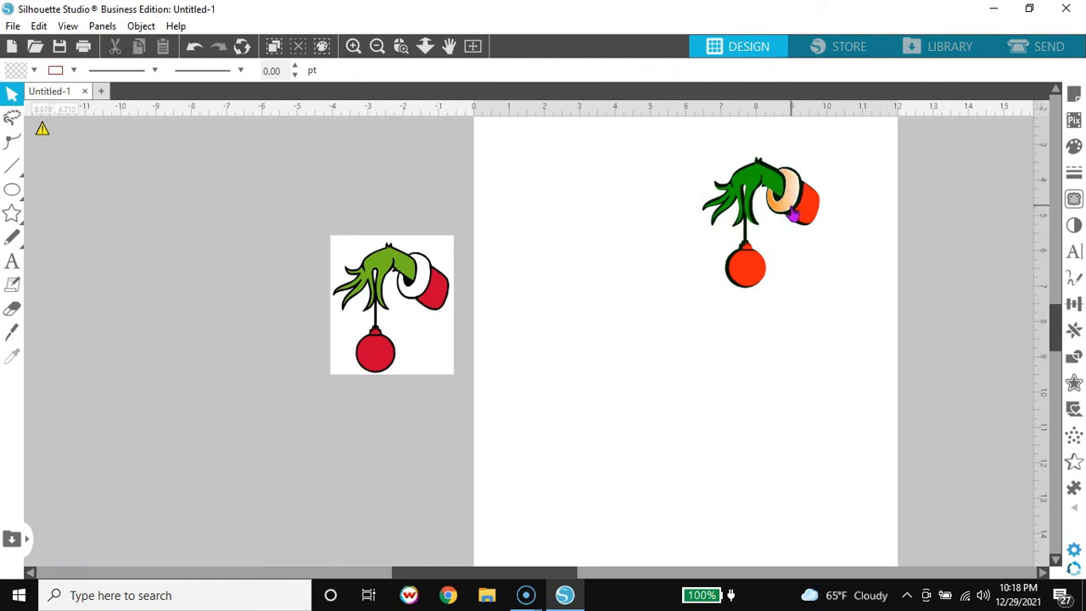
Move the complete layered hand off the page onto the gray area and bring its source image onto the page
{"action": "left_click_drag", "start_coordinate": [819, 193], "coordinate": [252, 260]}
{"action": "left_click", "coordinate": [813, 209]}
{"action": "left_click", "coordinate": [827, 181]}
{"action": "left_click", "coordinate": [763, 235]}
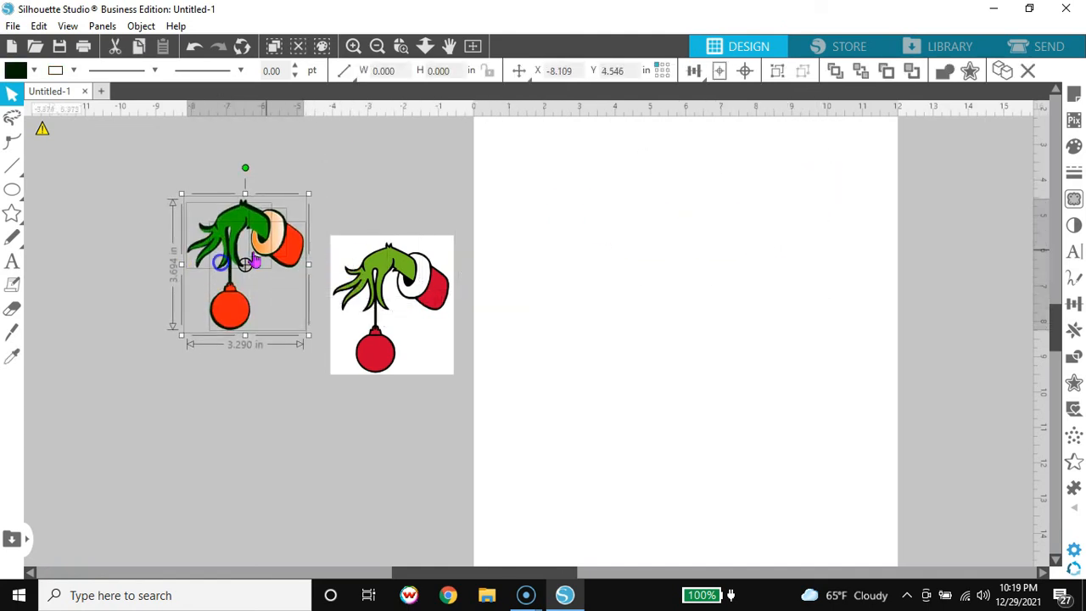
{"action": "left_click_drag", "start_coordinate": [438, 306], "coordinate": [739, 289]}
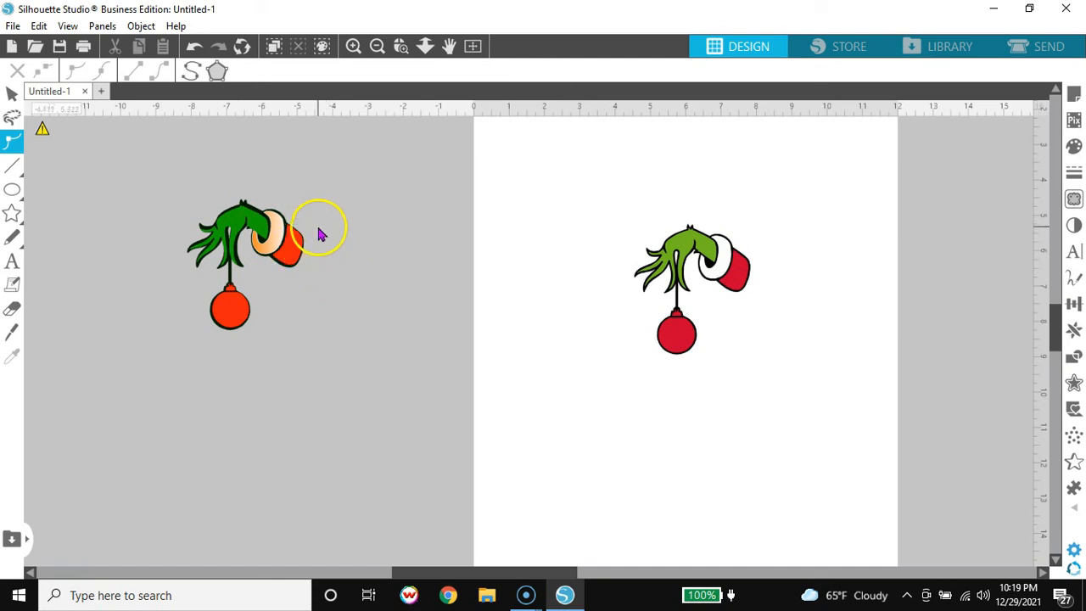
Duplicate the layered hand, place the copy beside the original, and move the source image to the far edge of the page
{"action": "left_click_drag", "start_coordinate": [318, 228], "coordinate": [136, 316]}
{"action": "right_click", "coordinate": [228, 263]}
{"action": "left_click", "coordinate": [270, 245]}
{"action": "left_click_drag", "start_coordinate": [261, 244], "coordinate": [452, 245]}
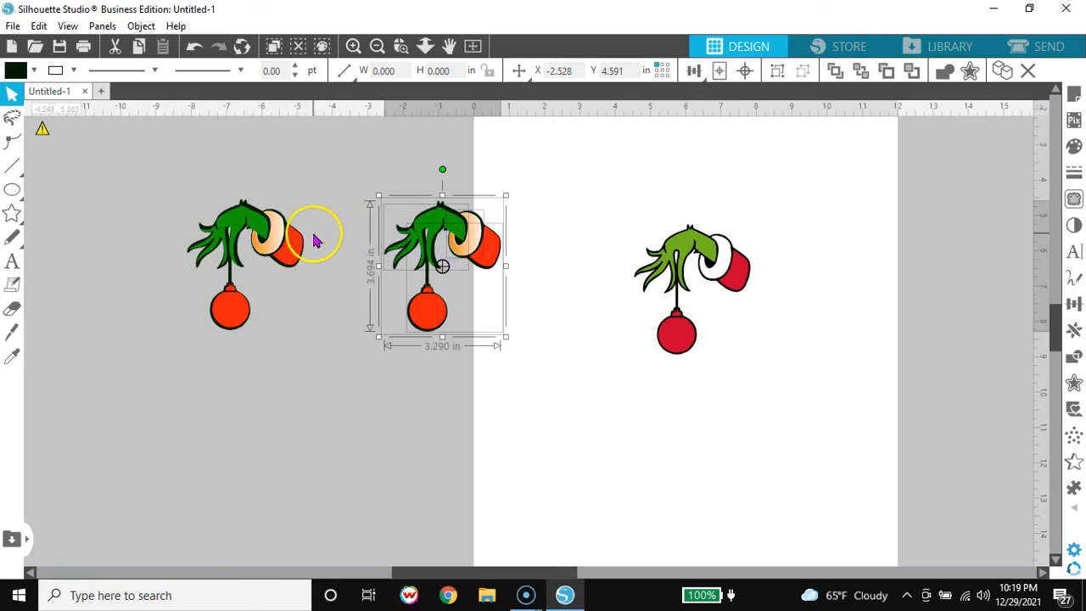
{"action": "double_click", "coordinate": [688, 305]}
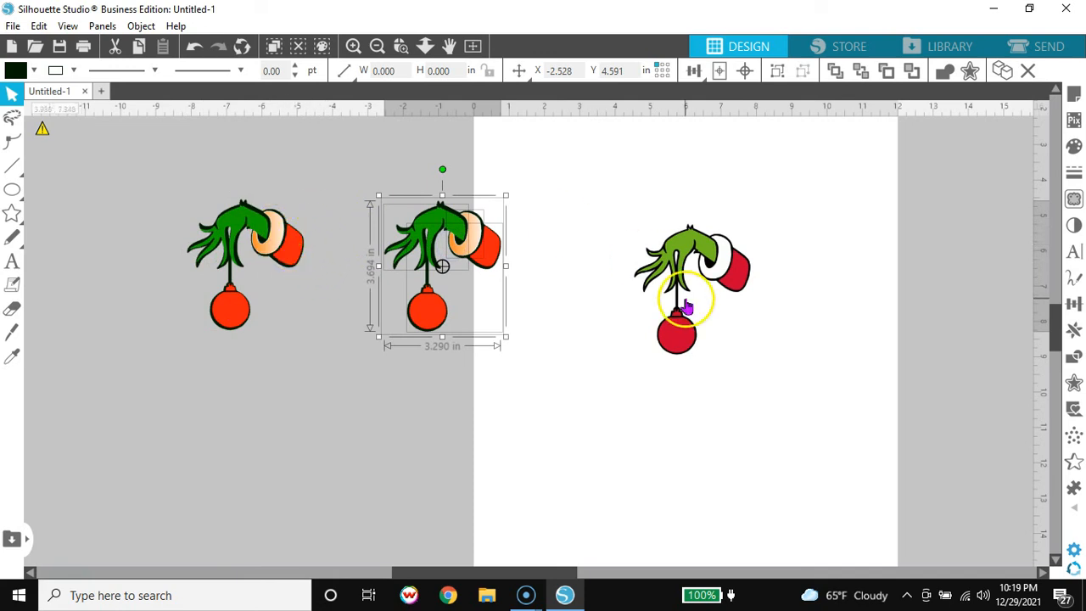
{"action": "left_click_drag", "start_coordinate": [675, 301], "coordinate": [928, 308]}
Inspect the original layered hand's separate green hand, cuff, and sleeve and ornament layers one by one
{"action": "left_click", "coordinate": [257, 228]}
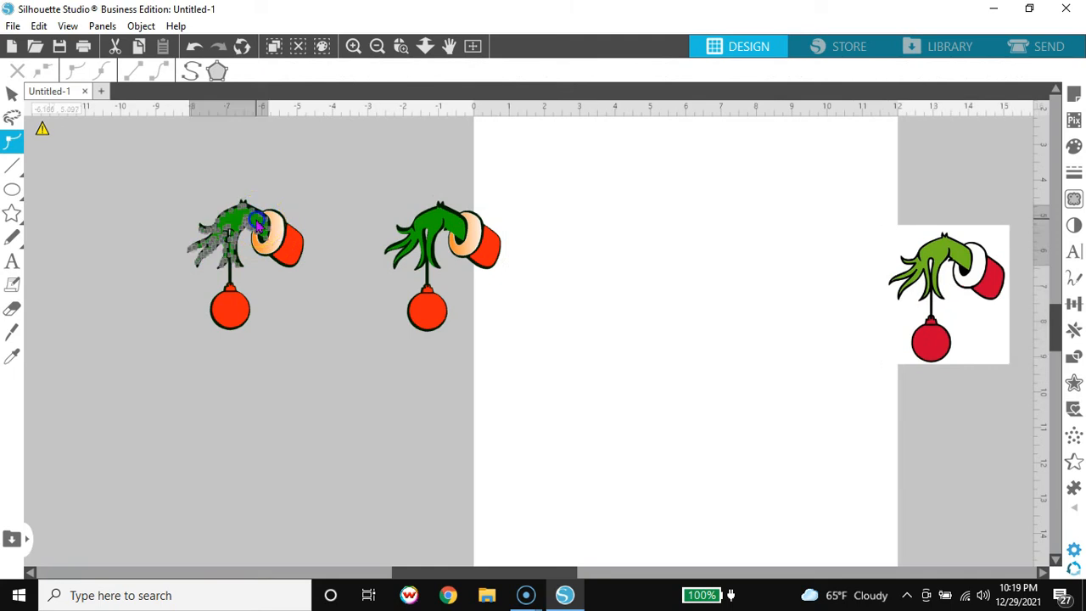
{"action": "left_click", "coordinate": [291, 327]}
{"action": "left_click", "coordinate": [244, 222]}
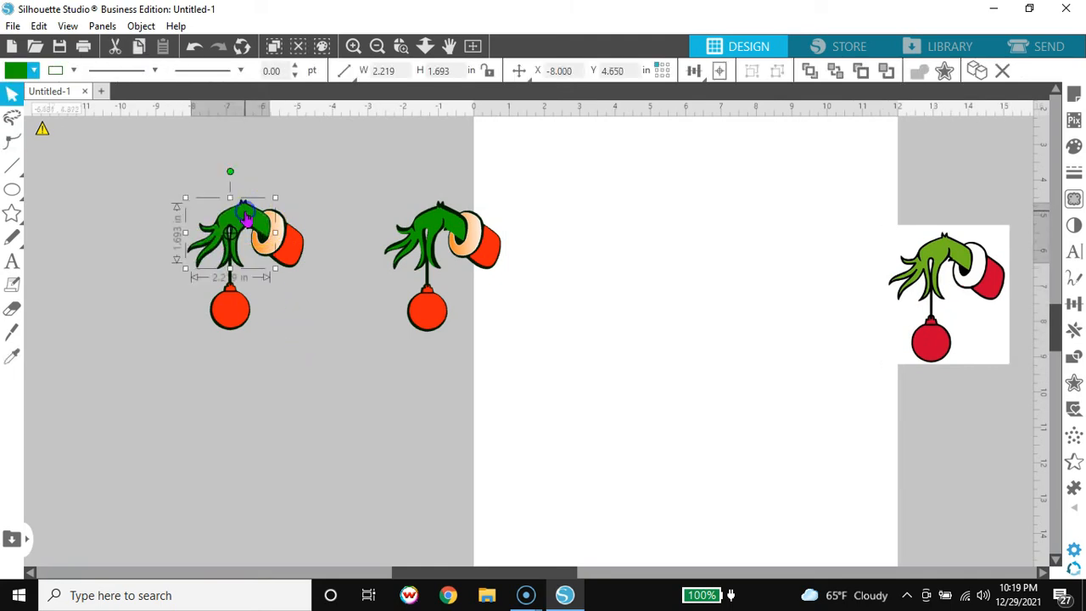
{"action": "left_click", "coordinate": [304, 285]}
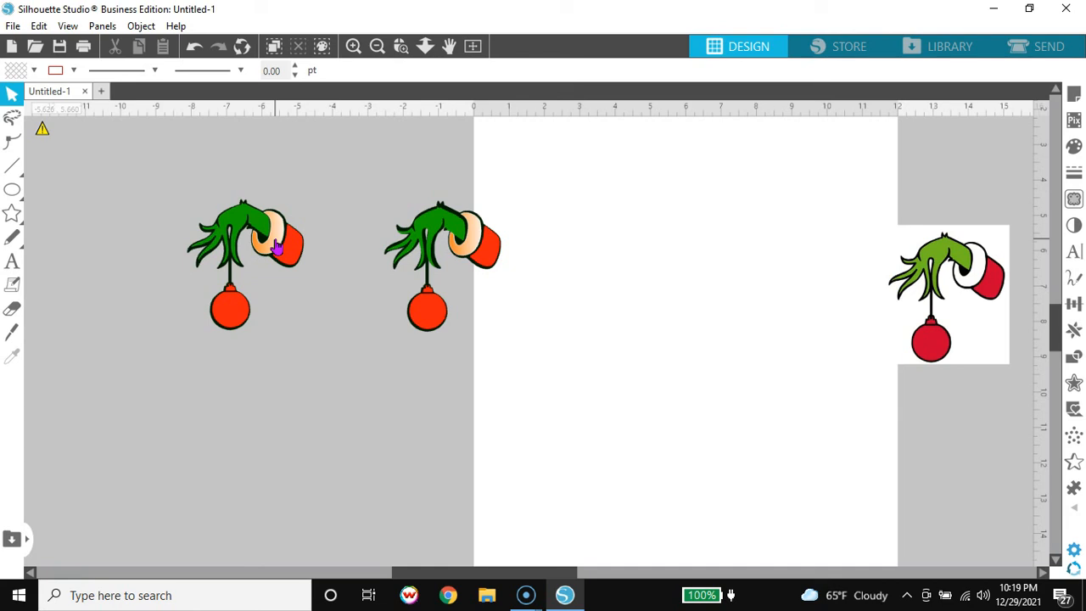
{"action": "left_click", "coordinate": [276, 246]}
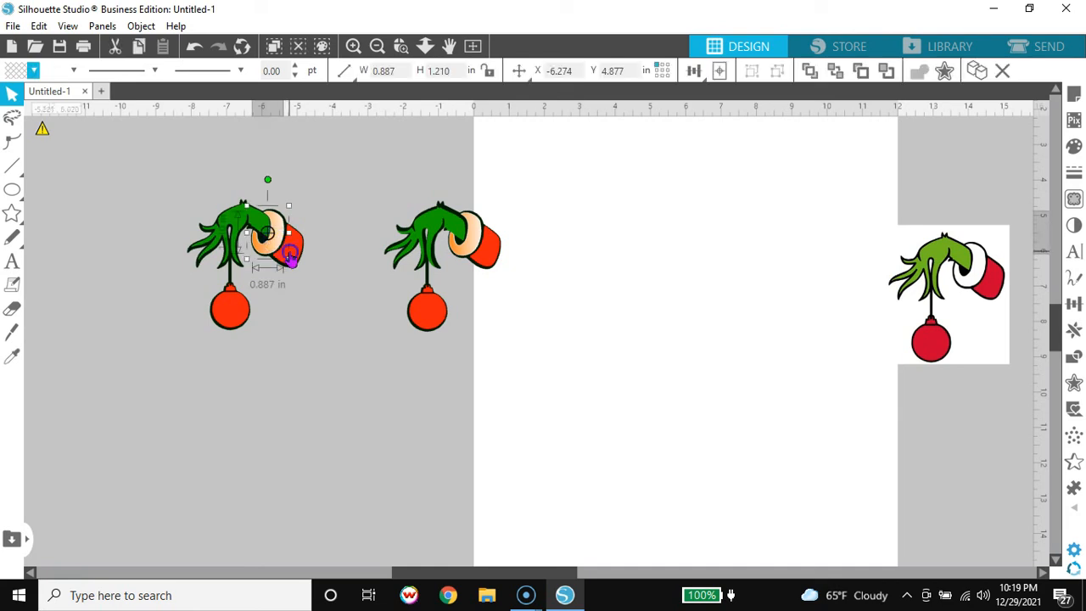
{"action": "left_click", "coordinate": [290, 256]}
{"action": "left_click", "coordinate": [231, 310]}
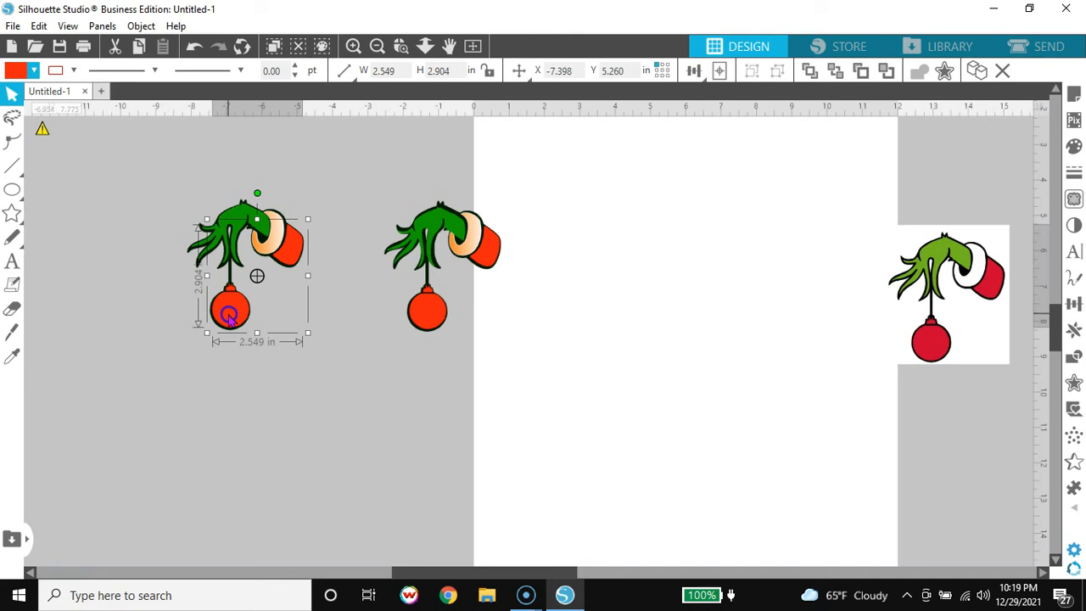
Apply Subtract All to every layer of the original hand design
{"action": "left_click_drag", "start_coordinate": [214, 378], "coordinate": [161, 141]}
{"action": "left_click", "coordinate": [167, 178]}
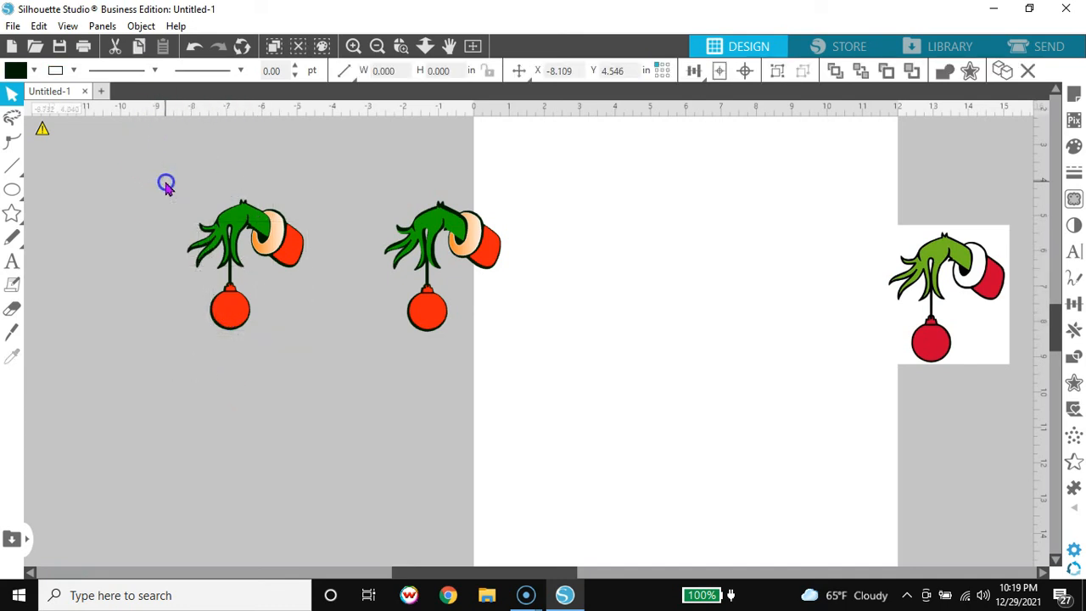
{"action": "left_click_drag", "start_coordinate": [167, 181], "coordinate": [315, 397]}
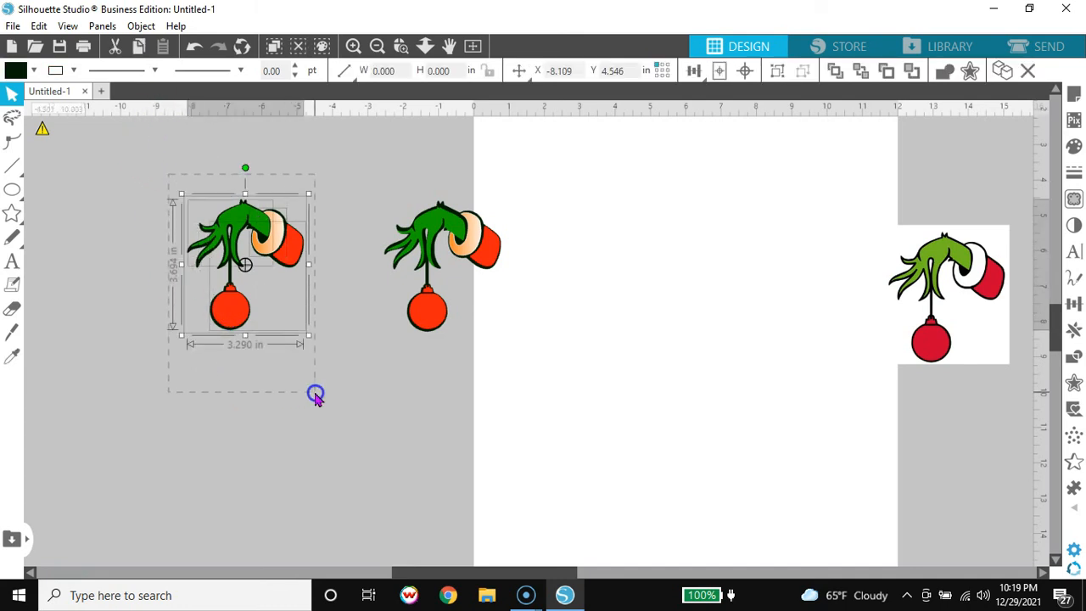
{"action": "left_click", "coordinate": [140, 26]}
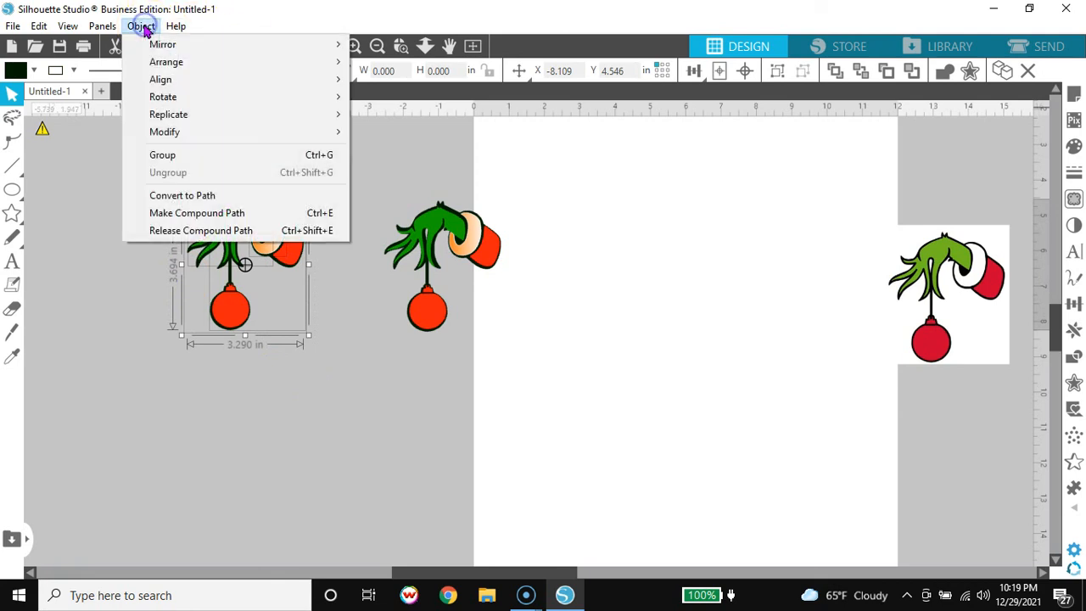
{"action": "mouse_move", "coordinate": [208, 136]}
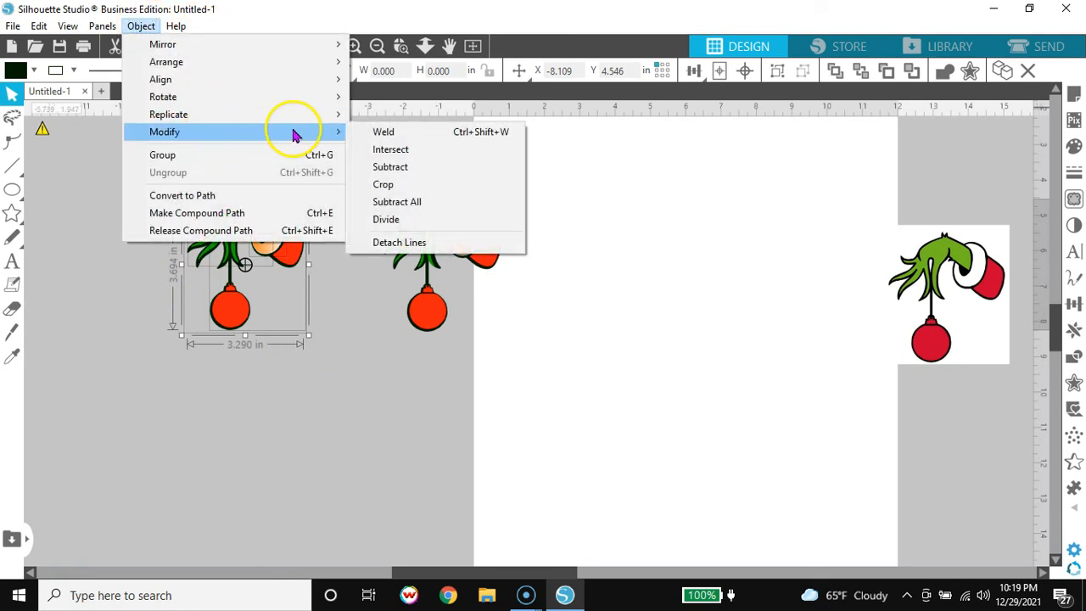
{"action": "left_click", "coordinate": [451, 204]}
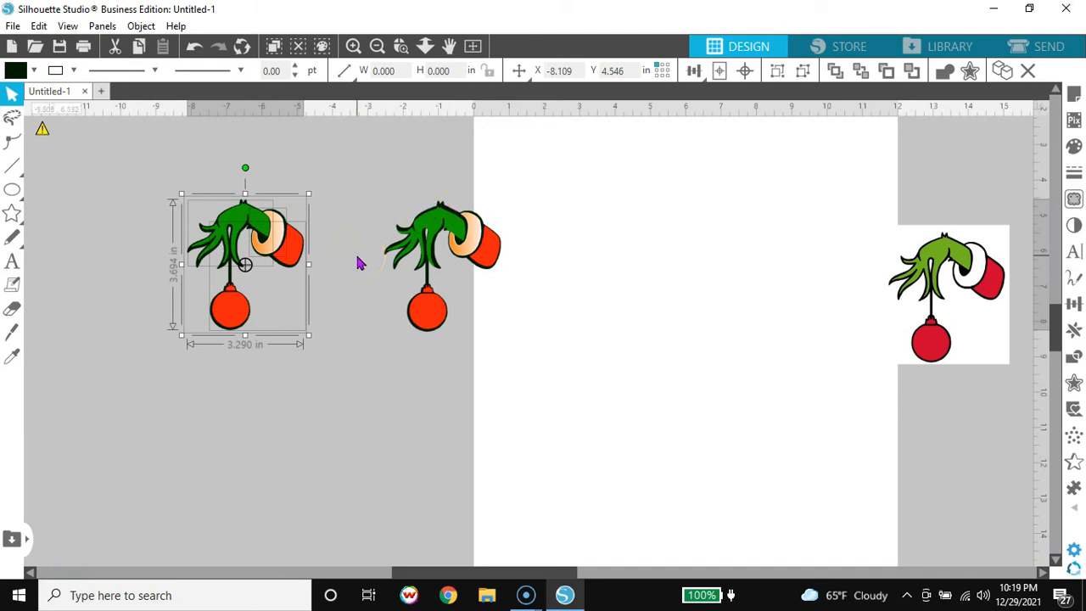
Group the subtracted hand design, shift it slightly, and undo the move
{"action": "left_click", "coordinate": [353, 46]}
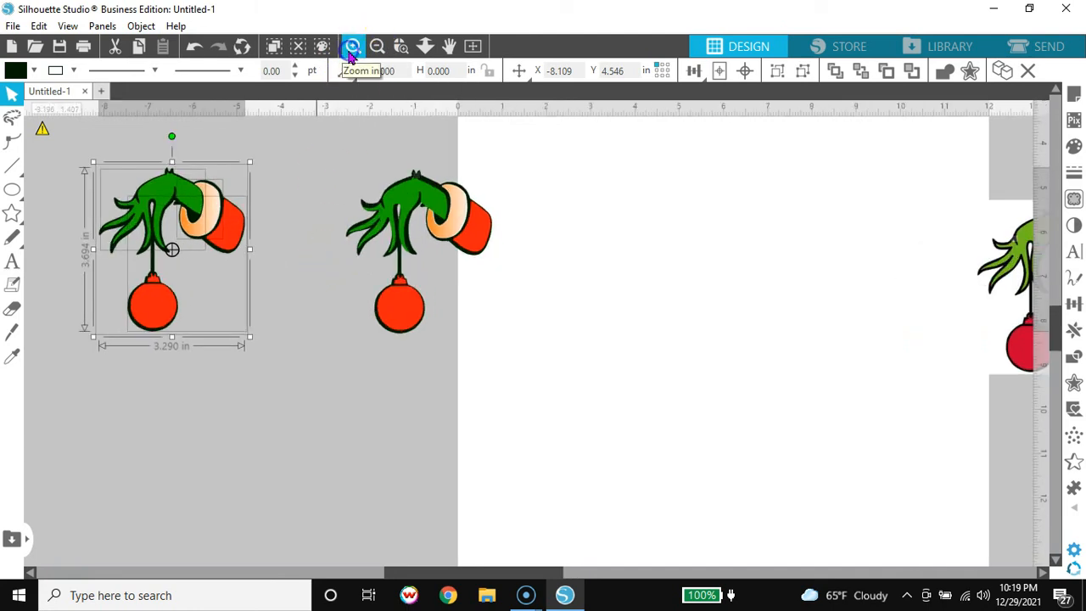
{"action": "left_click_drag", "start_coordinate": [519, 568], "coordinate": [471, 570]}
{"action": "left_click_drag", "start_coordinate": [1056, 347], "coordinate": [1055, 337]}
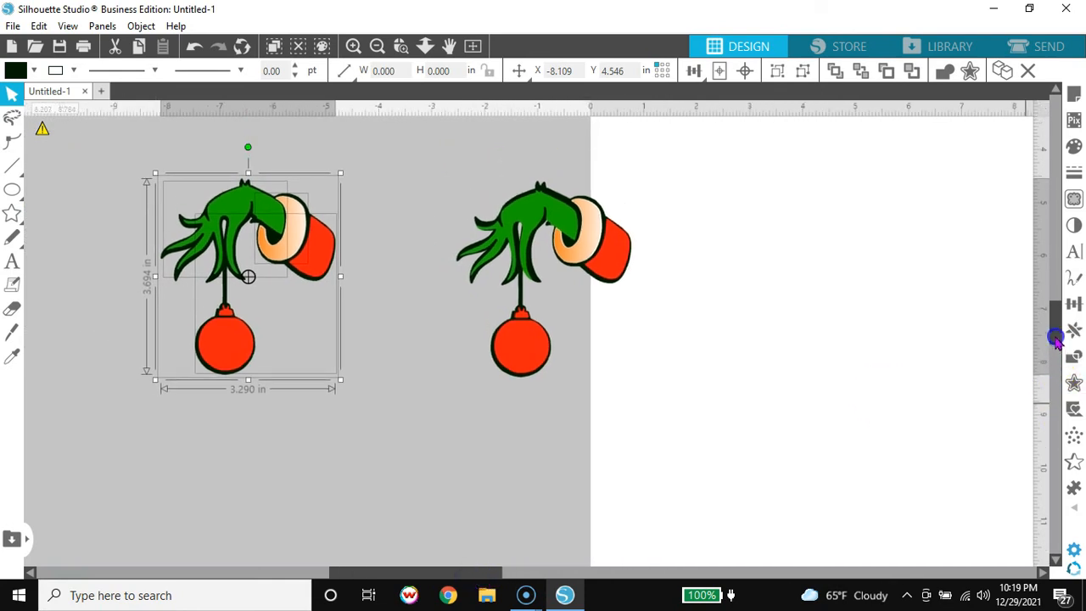
{"action": "left_click", "coordinate": [353, 46]}
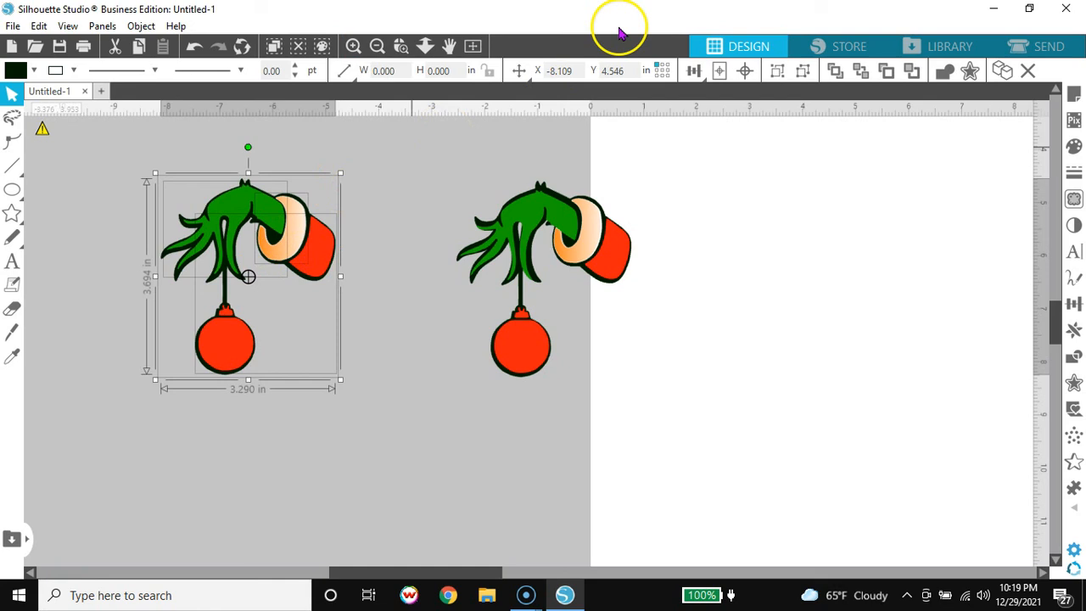
{"action": "left_click", "coordinate": [778, 73]}
{"action": "left_click_drag", "start_coordinate": [299, 227], "coordinate": [303, 212]}
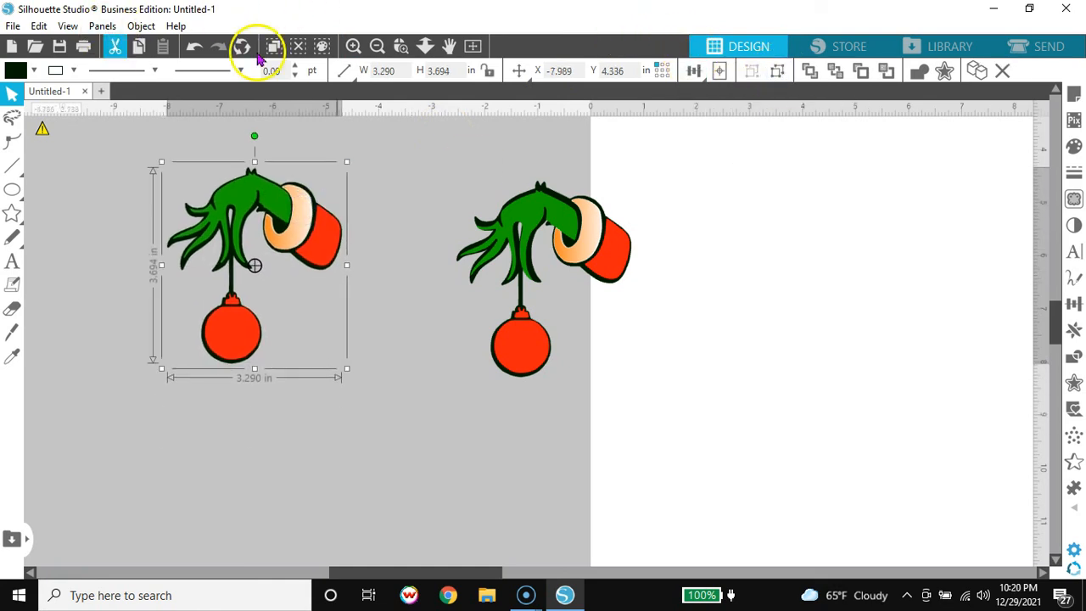
{"action": "left_click", "coordinate": [195, 47]}
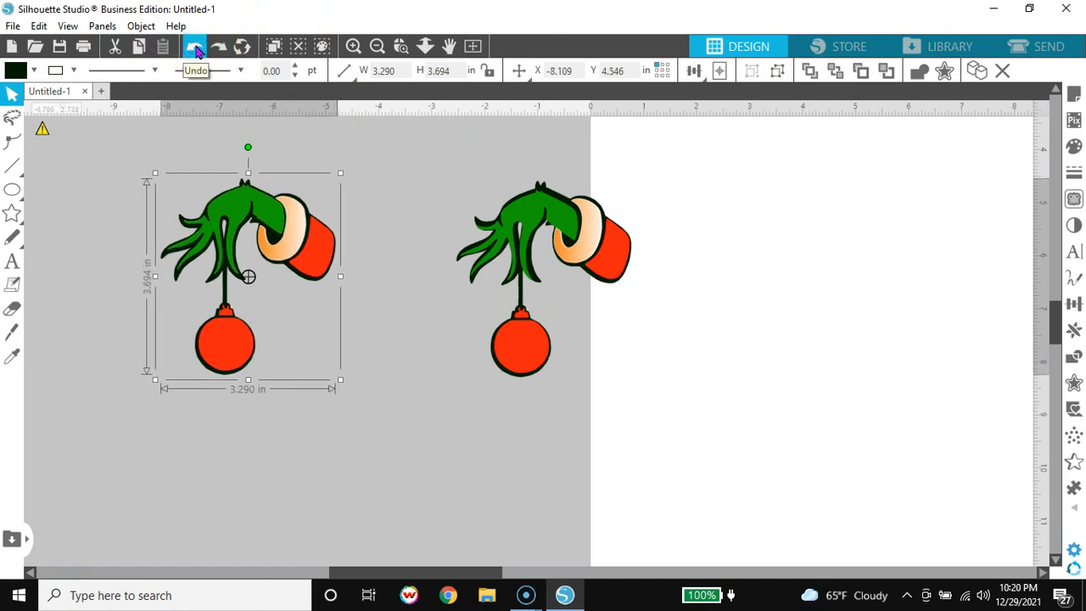
Pull the orange-red pieces, gradient cuff and green hand out of the subtracted black base and set them below it
{"action": "left_click", "coordinate": [402, 273]}
{"action": "left_click_drag", "start_coordinate": [323, 268], "coordinate": [424, 359]}
{"action": "left_click", "coordinate": [322, 245]}
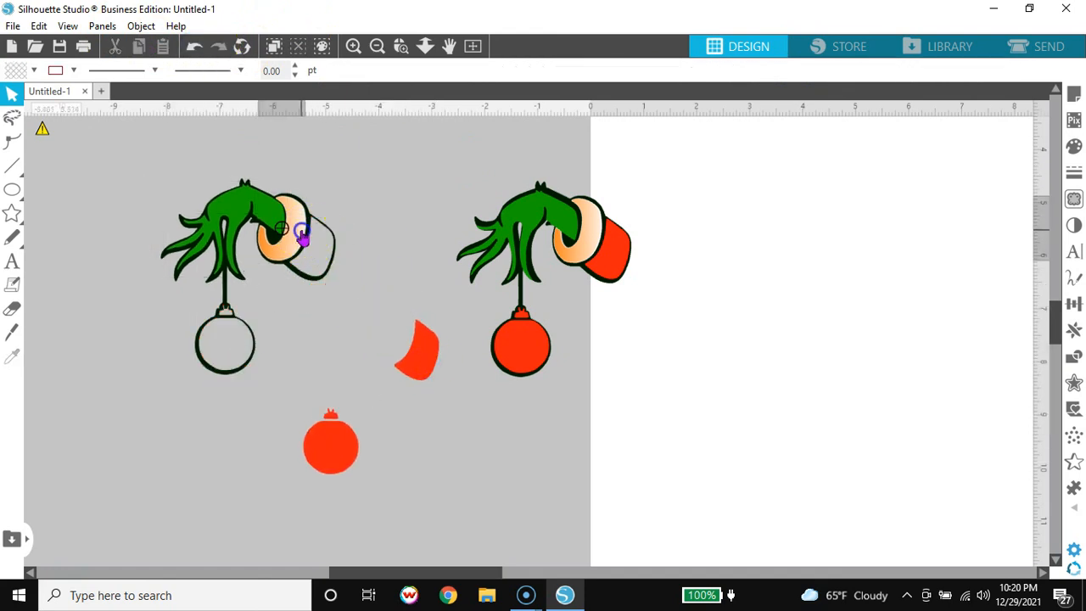
{"action": "left_click_drag", "start_coordinate": [302, 238], "coordinate": [451, 484]}
{"action": "left_click_drag", "start_coordinate": [323, 211], "coordinate": [390, 405]}
{"action": "left_click", "coordinate": [219, 156]}
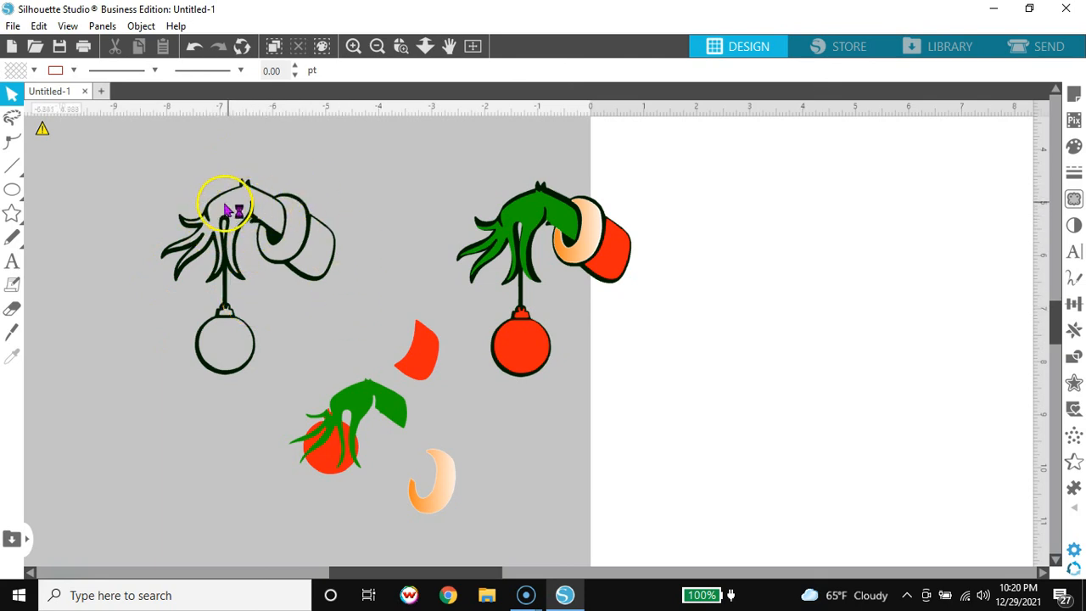
Offset the solid black base of the copied hand from its color layers and compare it with the subtracted outline
{"action": "left_click_drag", "start_coordinate": [635, 238], "coordinate": [646, 188]}
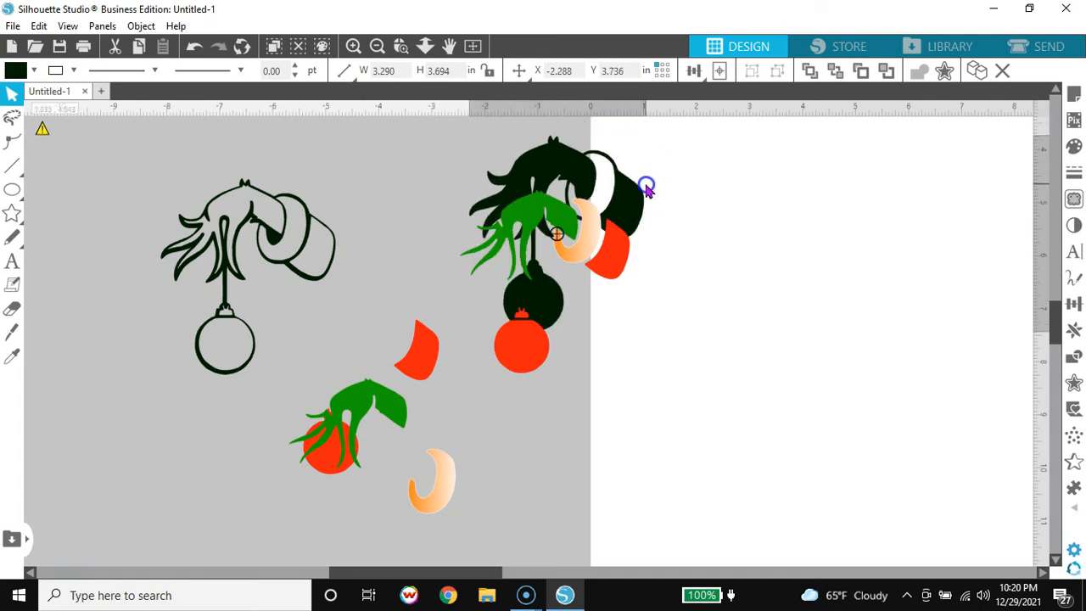
{"action": "left_click", "coordinate": [647, 187]}
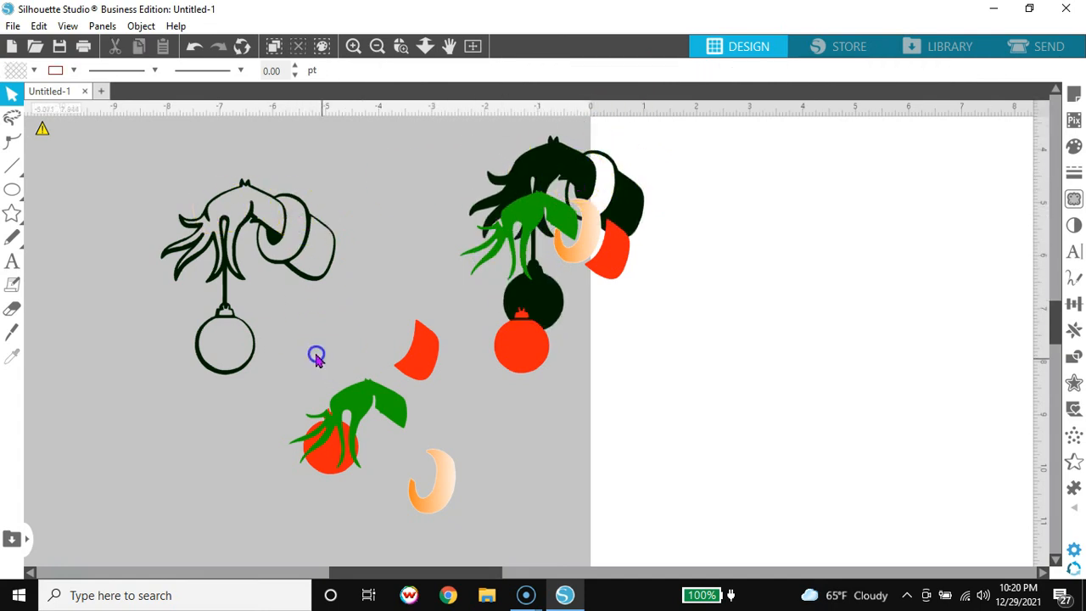
{"action": "left_click", "coordinate": [298, 272]}
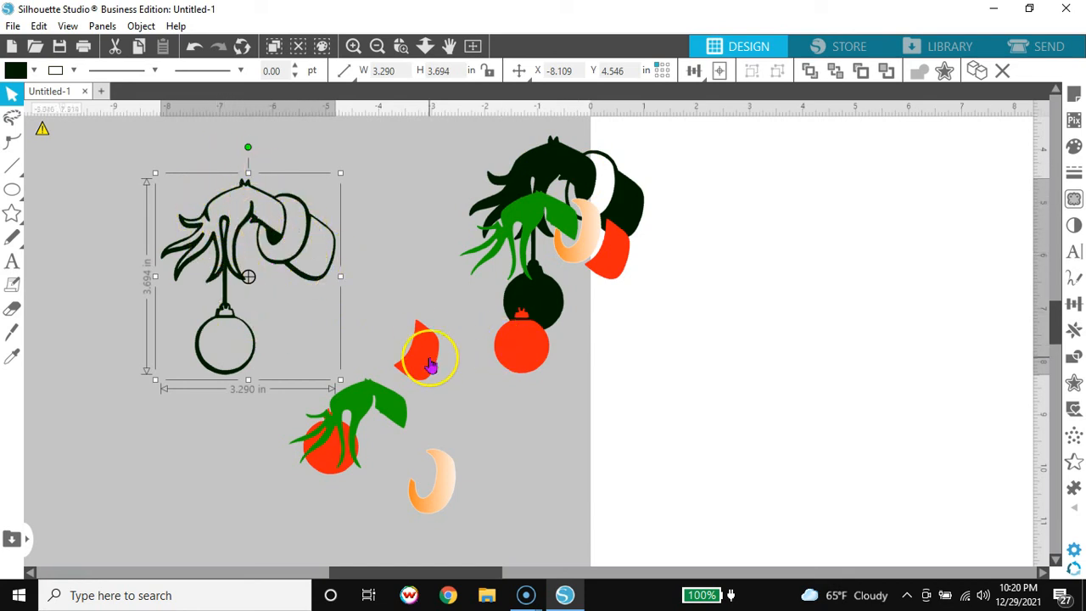
Move the solid black base onto the white page and layer the orange-red cuff and ornament pieces on top of it
{"action": "left_click_drag", "start_coordinate": [606, 209], "coordinate": [906, 252]}
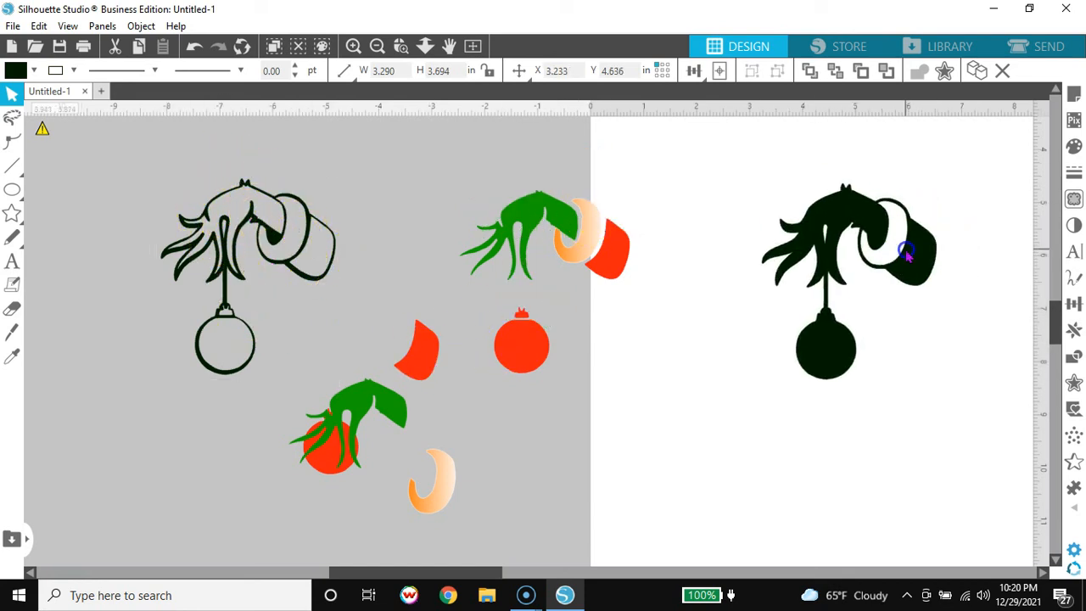
{"action": "left_click", "coordinate": [907, 255]}
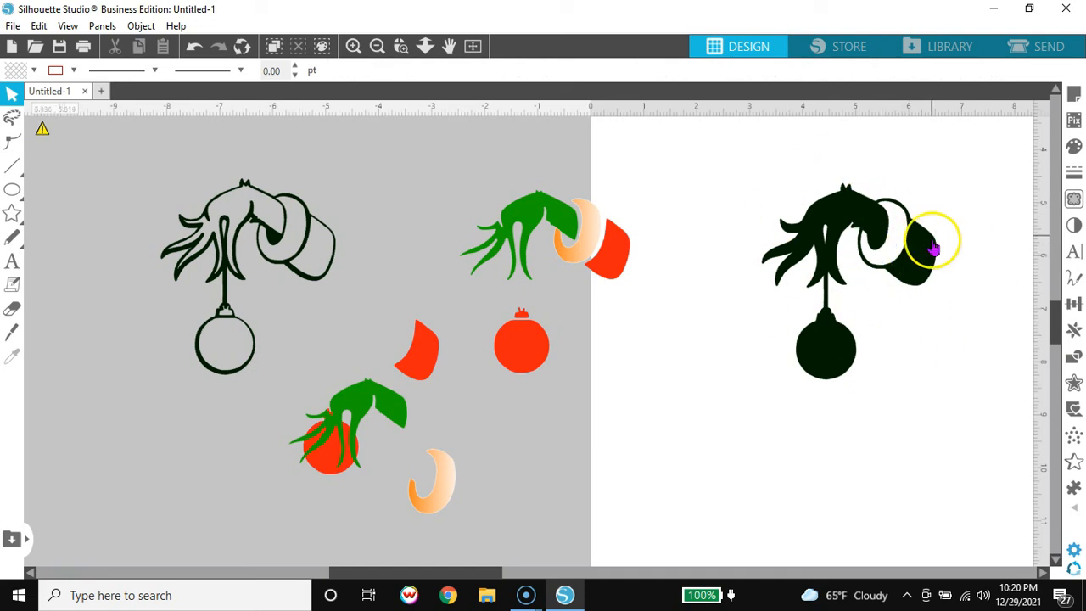
{"action": "left_click_drag", "start_coordinate": [614, 285], "coordinate": [920, 279]}
{"action": "left_click", "coordinate": [226, 414]}
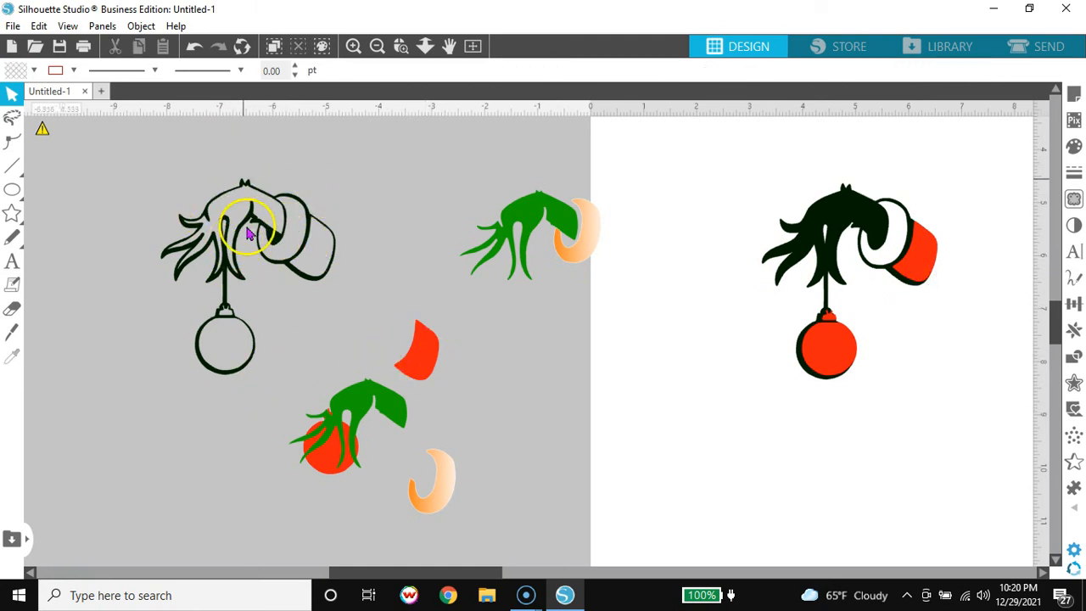
Fit the loose orange-red pieces and the green hand back into the subtracted black outline
{"action": "left_click_drag", "start_coordinate": [412, 356], "coordinate": [311, 243]}
{"action": "key", "text": "Escape"}
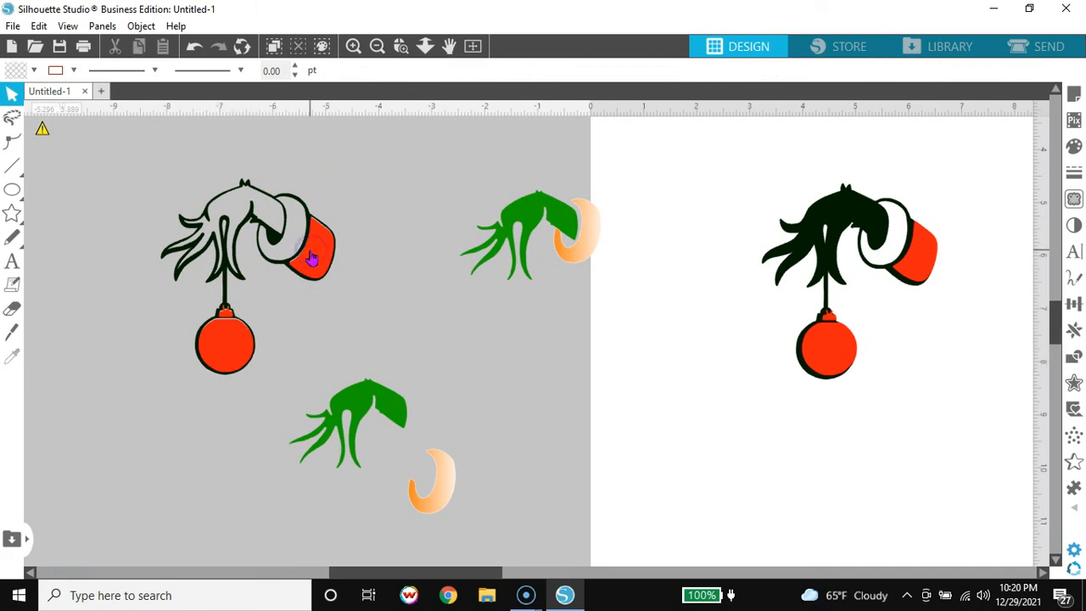
{"action": "left_click_drag", "start_coordinate": [376, 408], "coordinate": [256, 212]}
{"action": "key", "text": "Escape"}
Move the solid black base from the white page to just below and beside the subtracted hand design
{"action": "left_click_drag", "start_coordinate": [816, 226], "coordinate": [331, 348]}
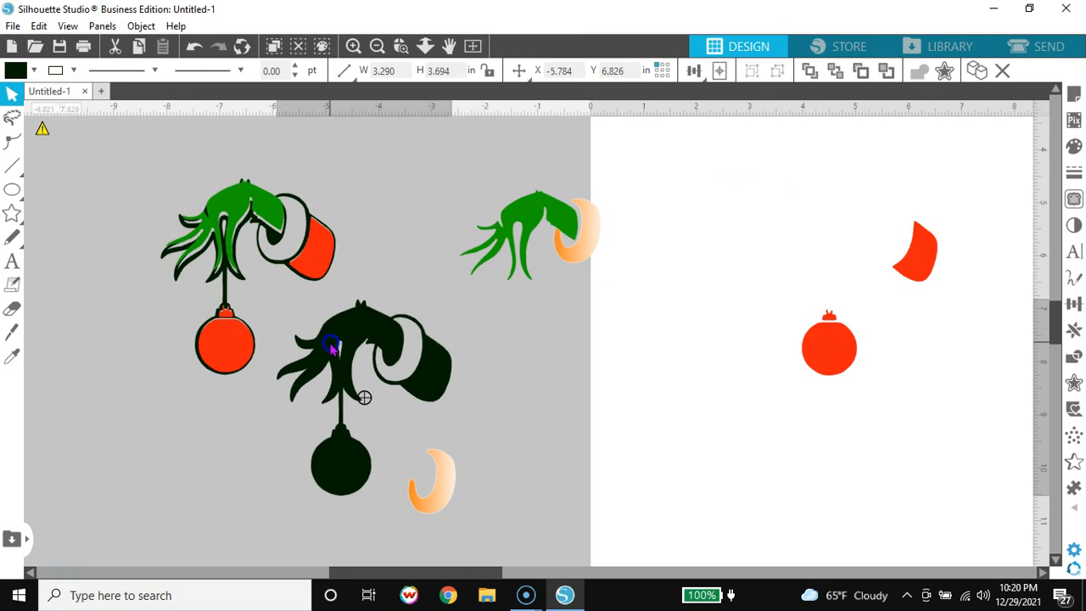
{"action": "key", "text": "Escape"}
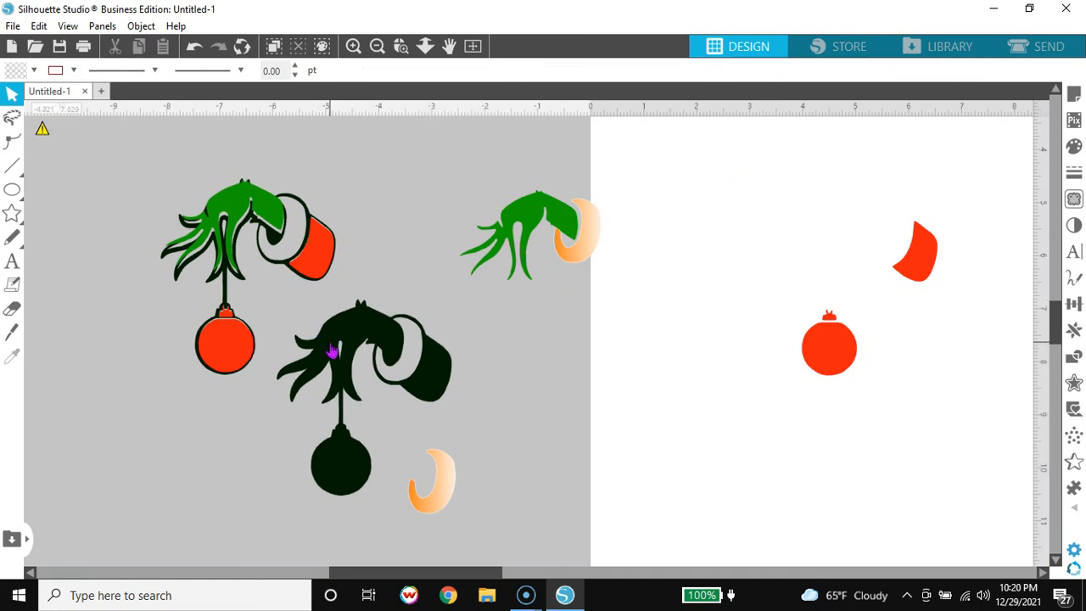
{"action": "left_click_drag", "start_coordinate": [342, 340], "coordinate": [342, 324]}
{"action": "key", "text": "Escape"}
Nudge the green hand into line with the subtracted outline and pull it down over the ornament for comparison with the solid base
{"action": "left_click", "coordinate": [270, 219]}
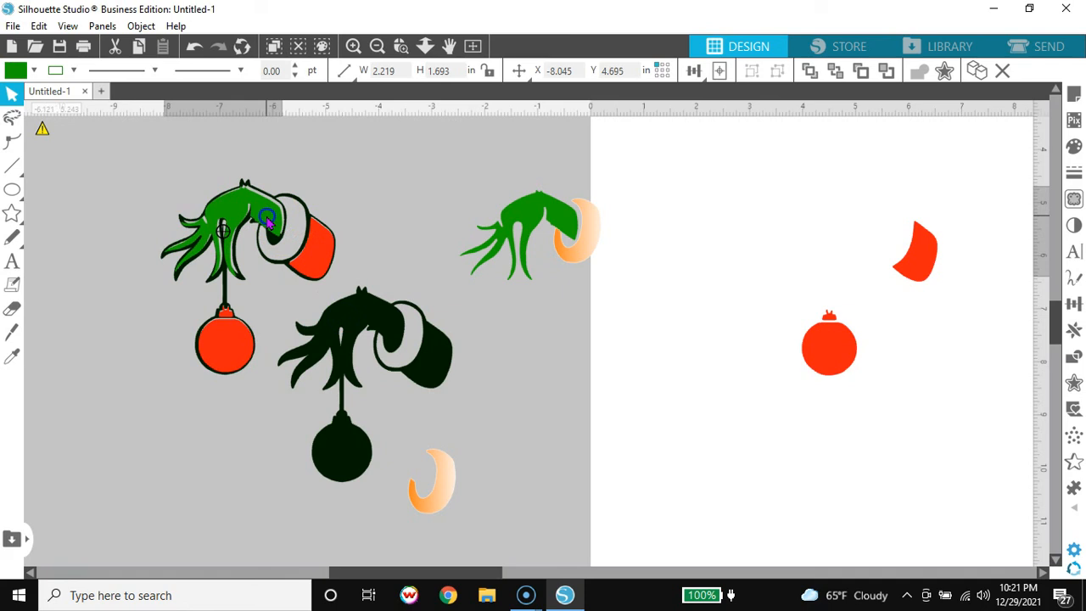
{"action": "left_click_drag", "start_coordinate": [266, 221], "coordinate": [270, 219]}
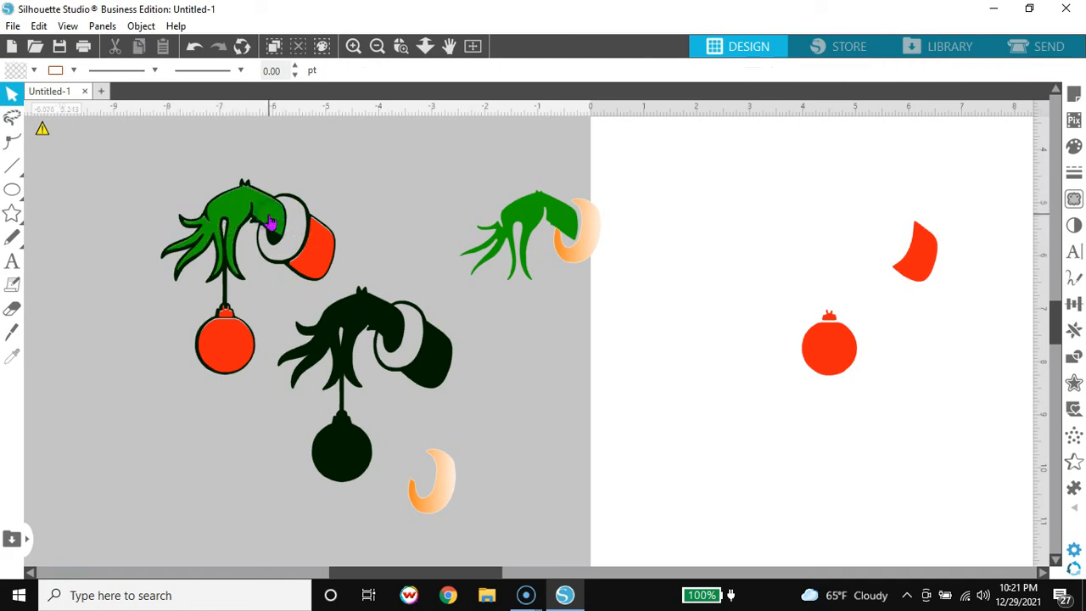
{"action": "left_click_drag", "start_coordinate": [270, 223], "coordinate": [281, 313]}
{"action": "left_click", "coordinate": [233, 184]}
{"action": "left_click", "coordinate": [324, 363]}
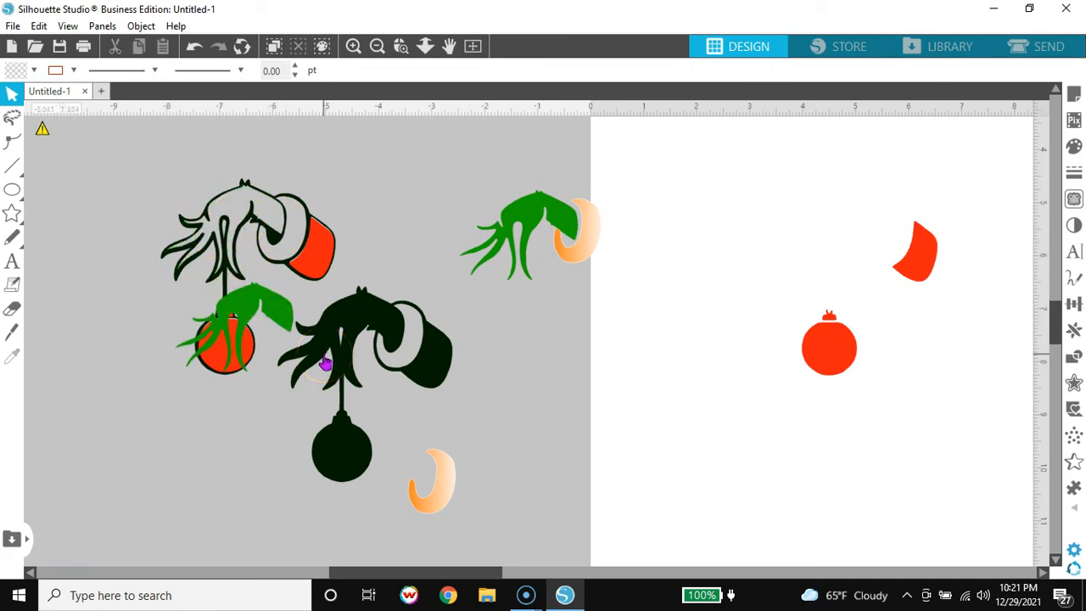